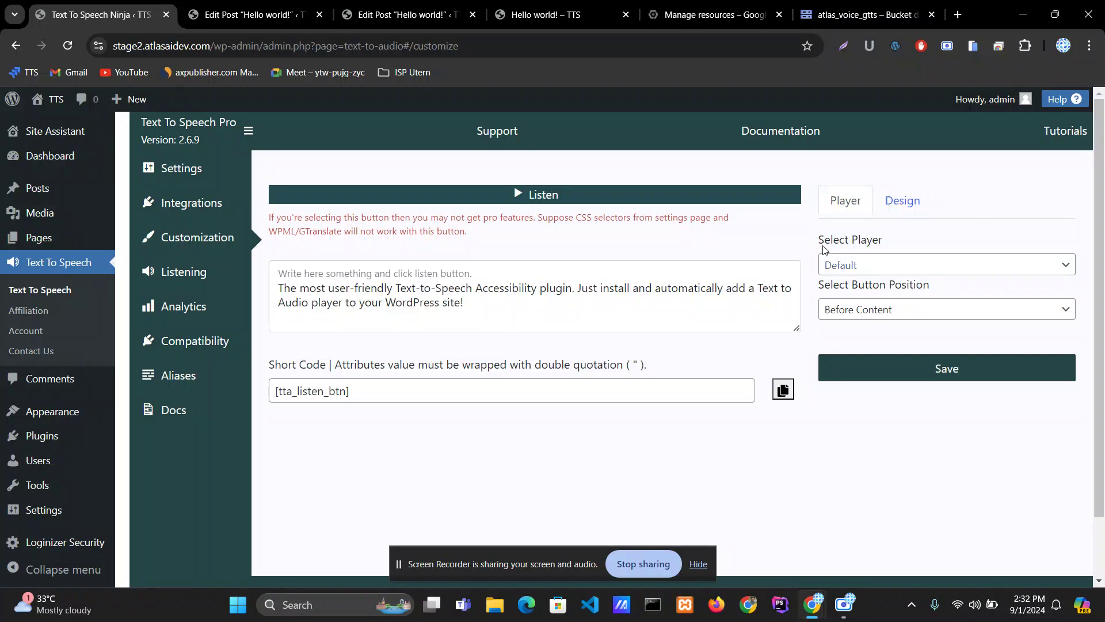
Select Default as the text-to-speech player and save the customization settings
{"action": "left_click", "coordinate": [904, 268]}
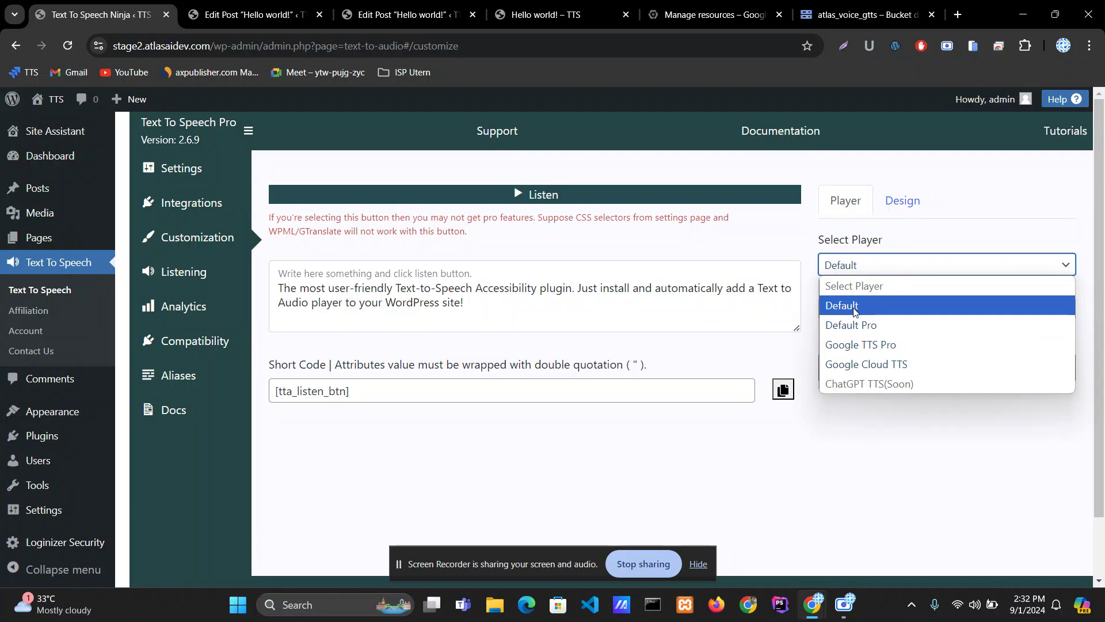
{"action": "left_click", "coordinate": [776, 354]}
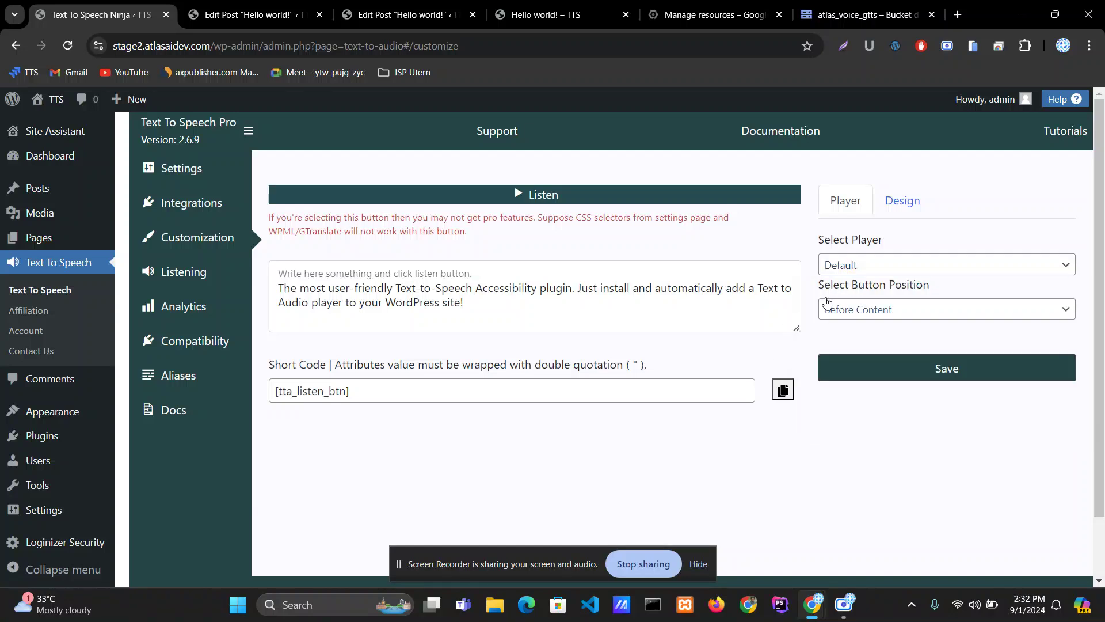
{"action": "left_click", "coordinate": [850, 268]}
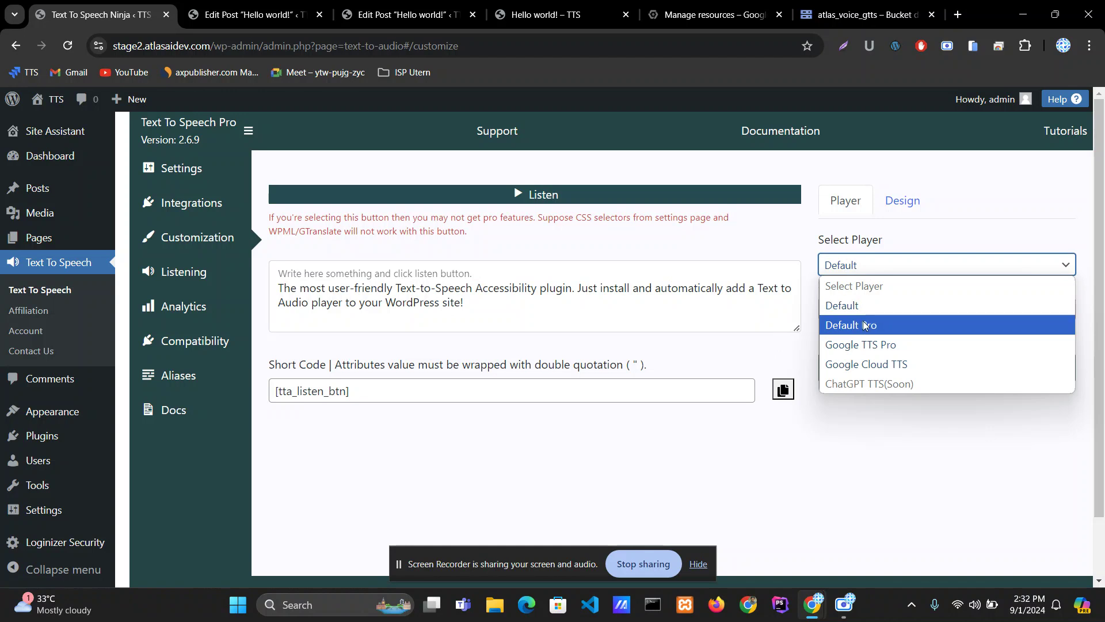
{"action": "left_click", "coordinate": [788, 350]}
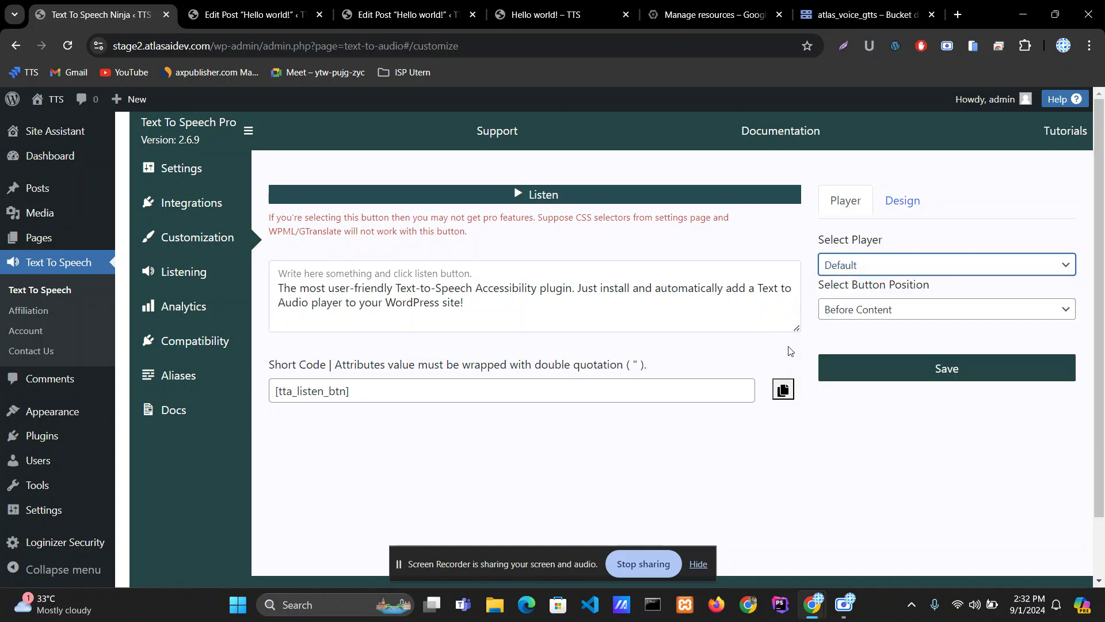
{"action": "left_click", "coordinate": [875, 267]}
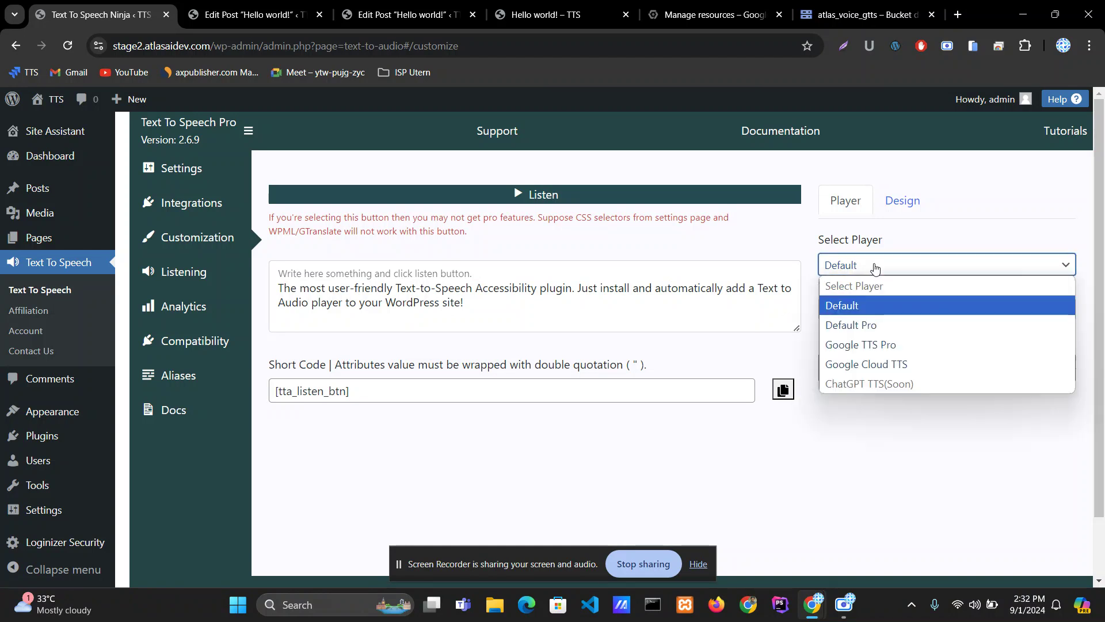
{"action": "left_click", "coordinate": [846, 306]}
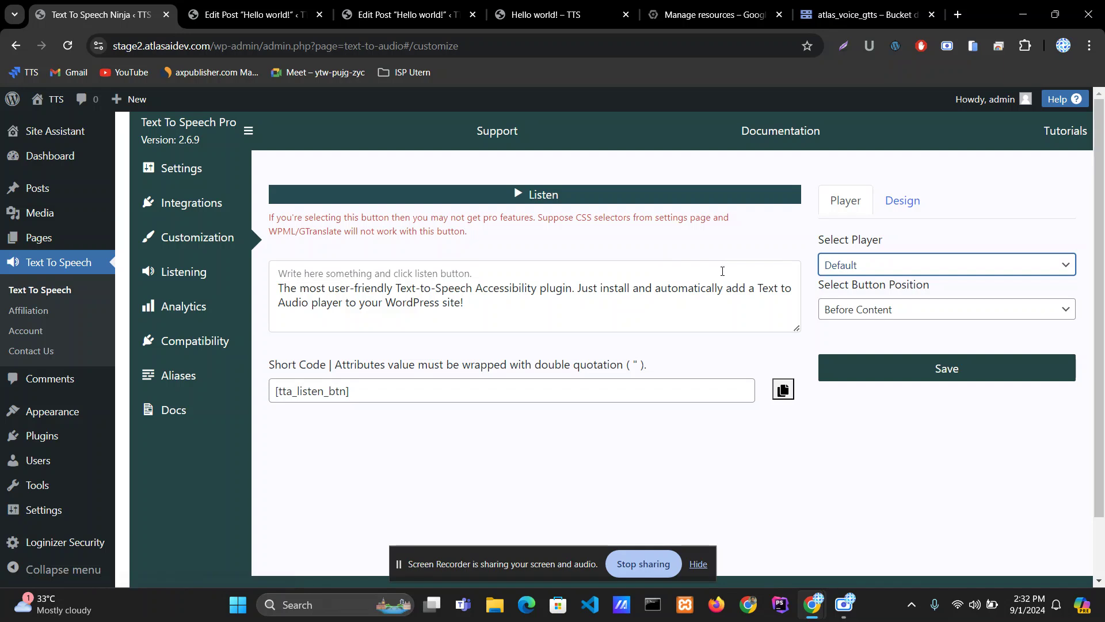
{"action": "left_click", "coordinate": [883, 271]}
{"action": "left_click", "coordinate": [847, 316]}
{"action": "left_click", "coordinate": [929, 366]}
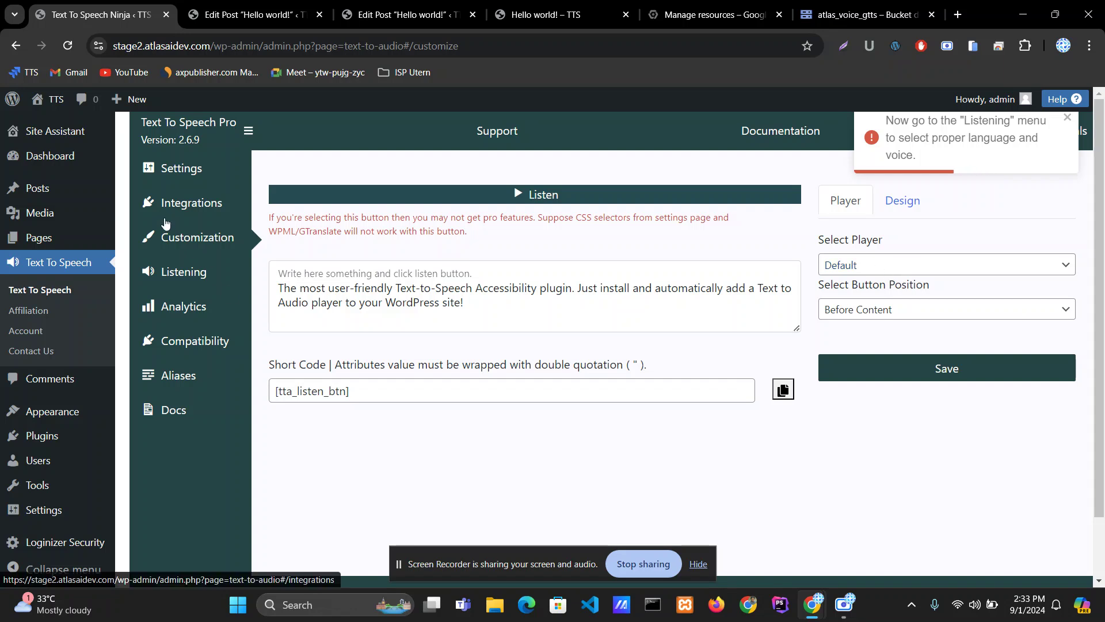
Review the voice settings on the Listening page and the players available under Customization
{"action": "left_click", "coordinate": [182, 274]}
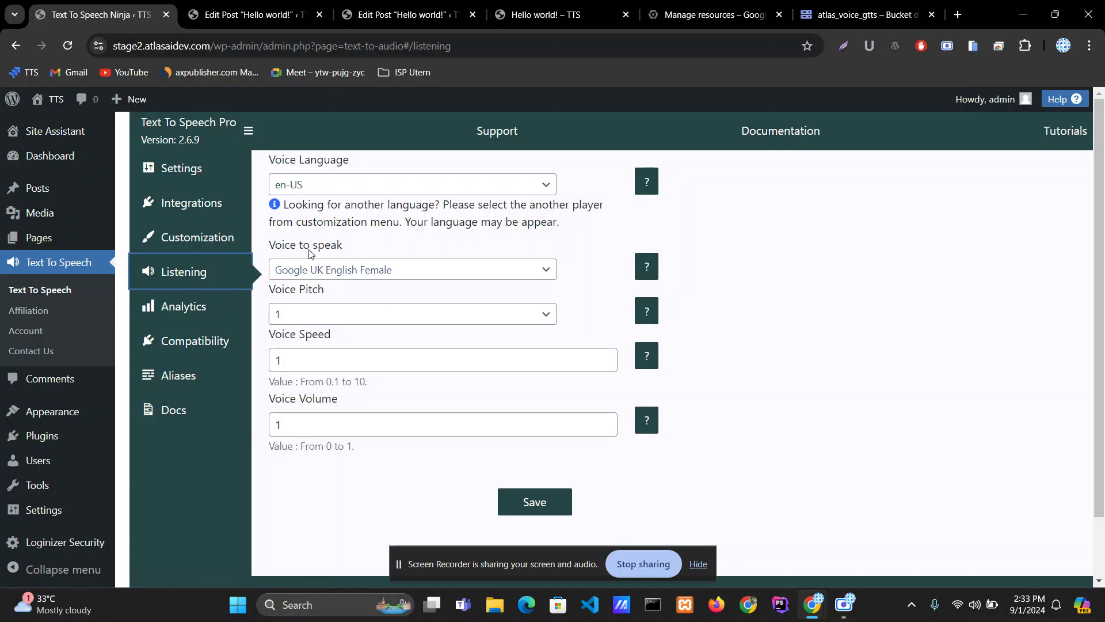
{"action": "left_click", "coordinate": [208, 237]}
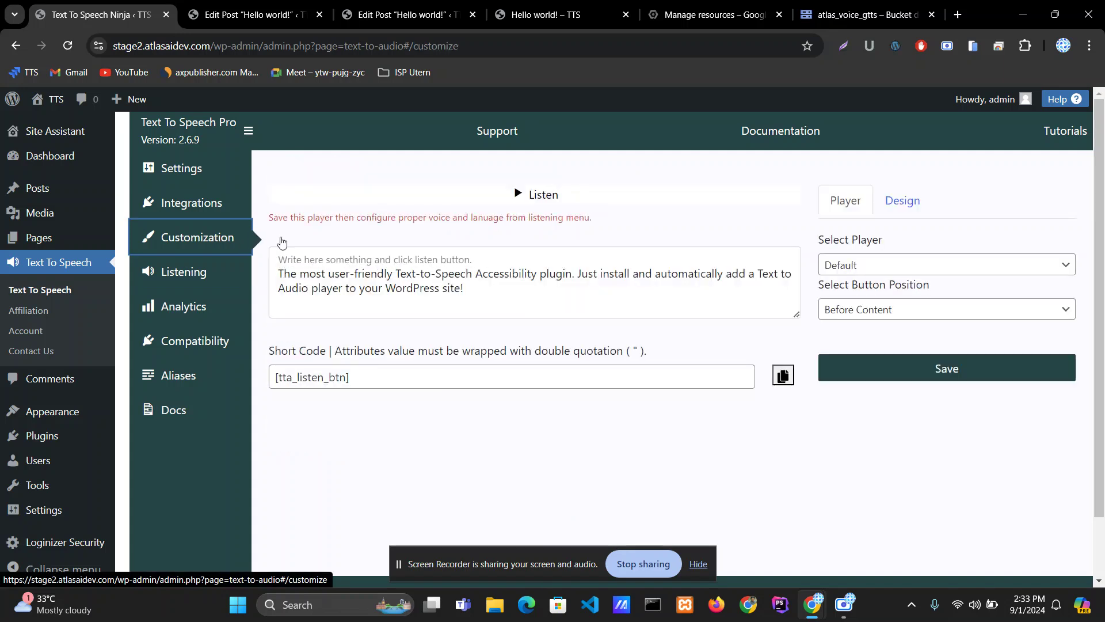
{"action": "left_click", "coordinate": [863, 269]}
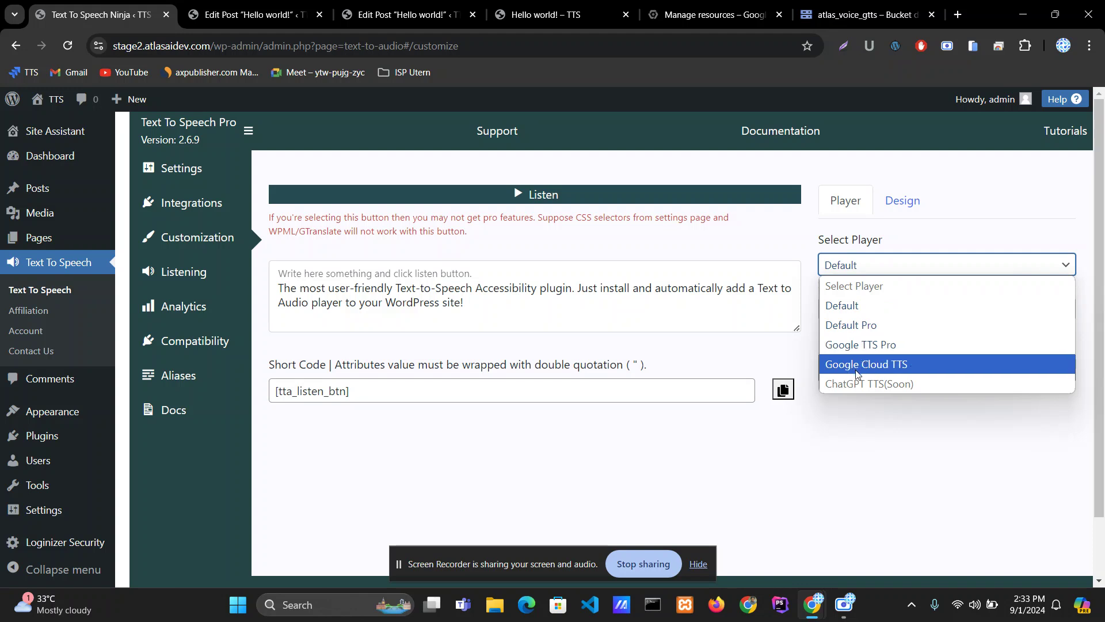
{"action": "left_click", "coordinate": [157, 276]}
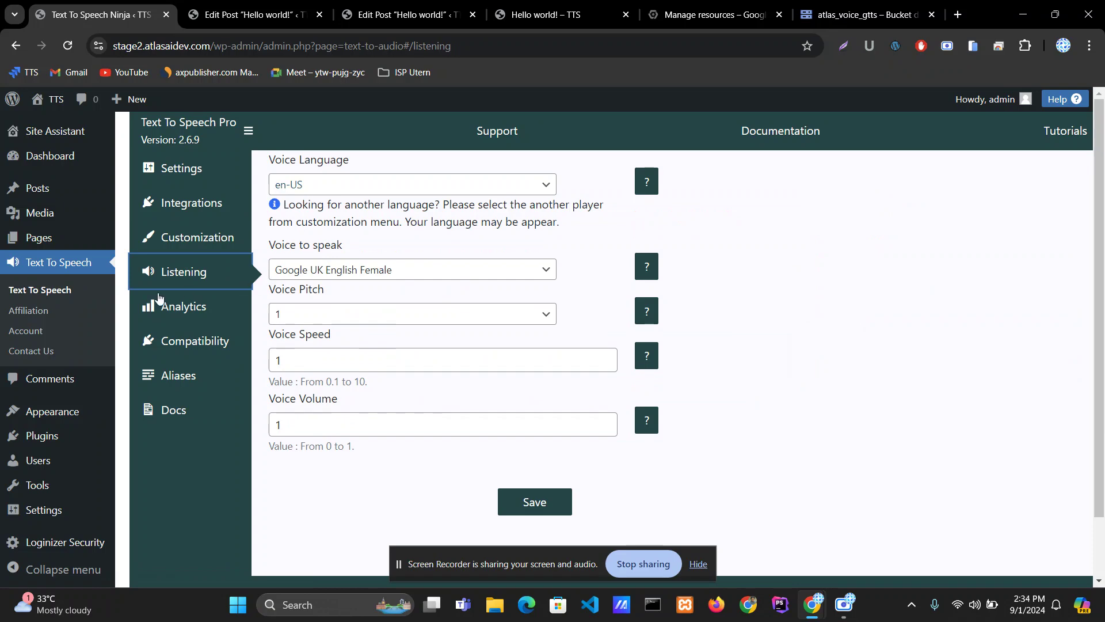
{"action": "left_click", "coordinate": [194, 242]}
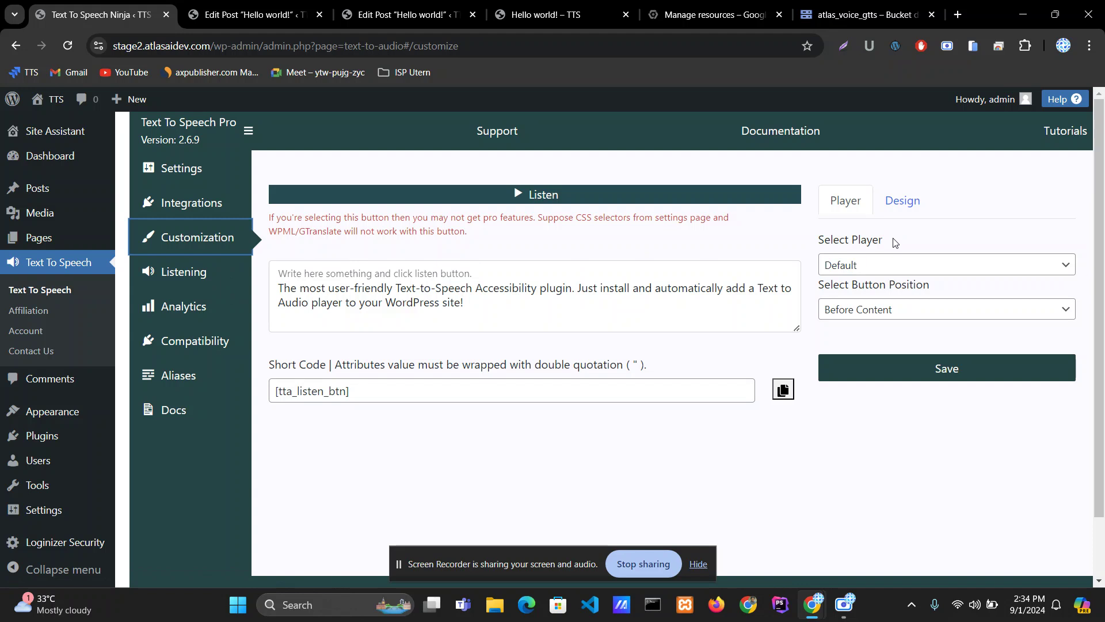
Examine the note beneath the Default player's Listen button and the alternative player options
{"action": "left_click", "coordinate": [879, 267]}
{"action": "left_click", "coordinate": [852, 306]}
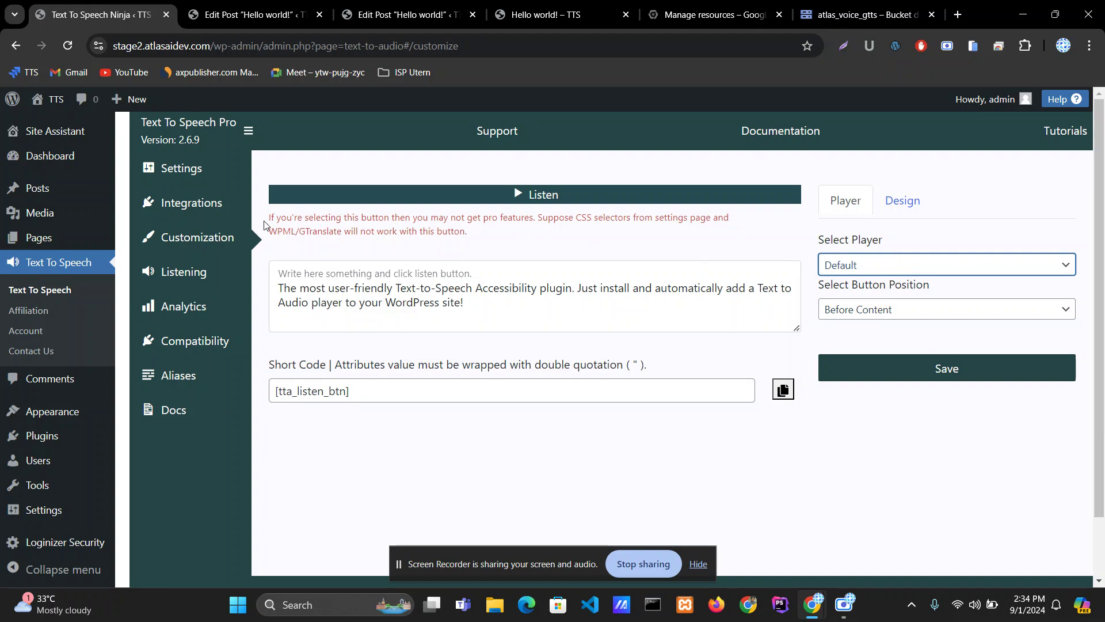
{"action": "mouse_move", "coordinate": [269, 218]}
{"action": "left_mouse_down"}
{"action": "mouse_move", "coordinate": [463, 218]}
{"action": "mouse_move", "coordinate": [485, 238]}
{"action": "mouse_move", "coordinate": [368, 217]}
{"action": "mouse_move", "coordinate": [254, 219]}
{"action": "left_mouse_up"}
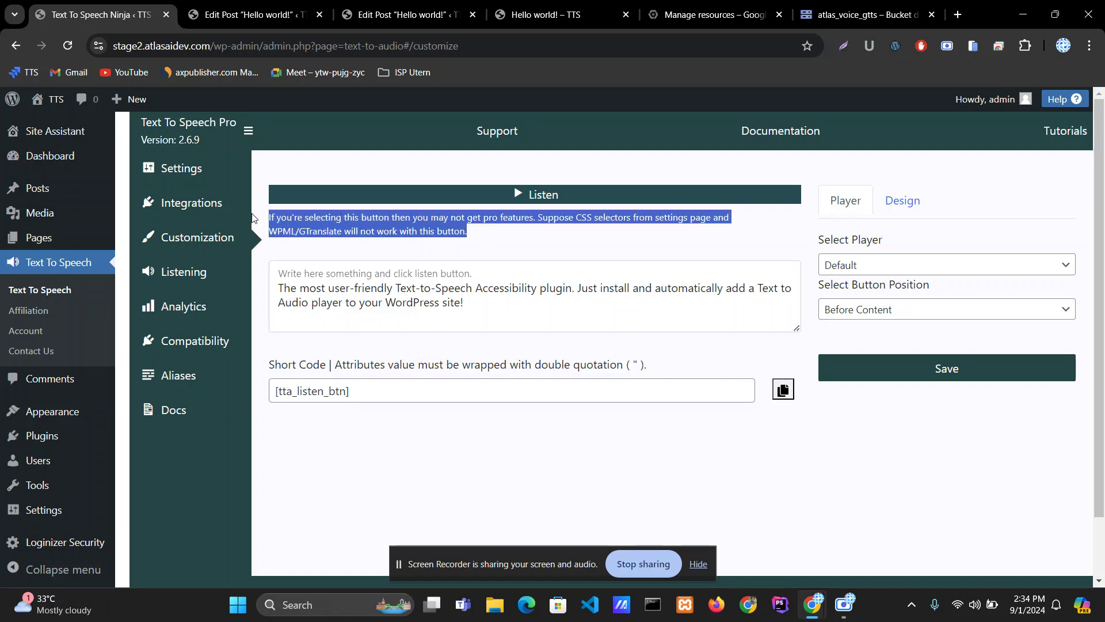
{"action": "left_click_drag", "start_coordinate": [479, 242], "coordinate": [265, 219]}
{"action": "left_click", "coordinate": [356, 224]}
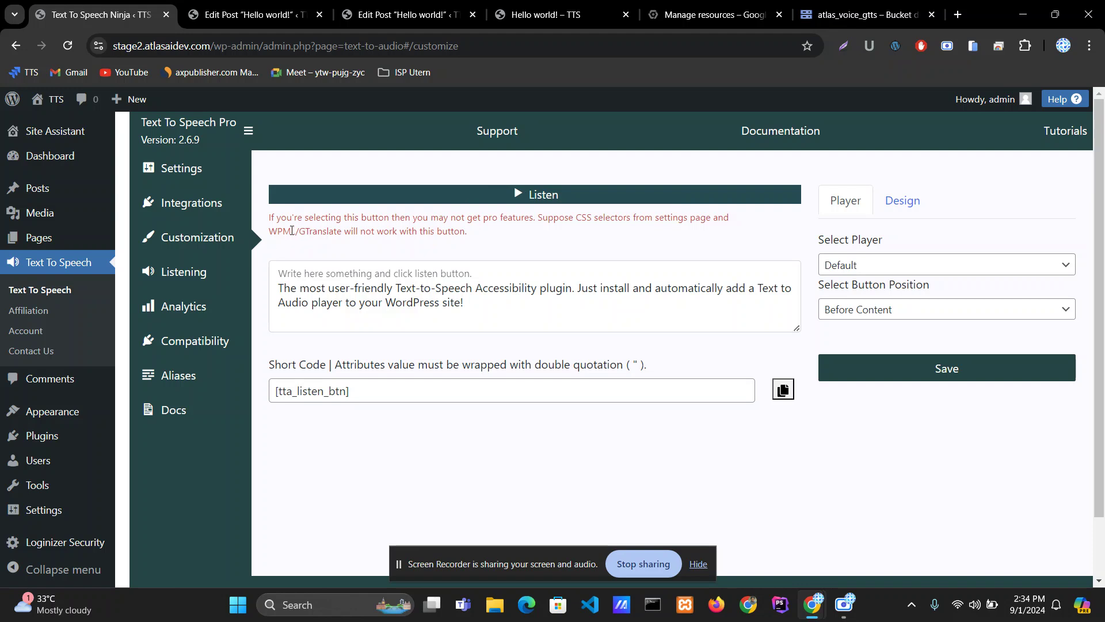
{"action": "left_click_drag", "start_coordinate": [520, 238], "coordinate": [269, 220]}
{"action": "left_click", "coordinate": [327, 229]}
{"action": "left_click", "coordinate": [860, 264]}
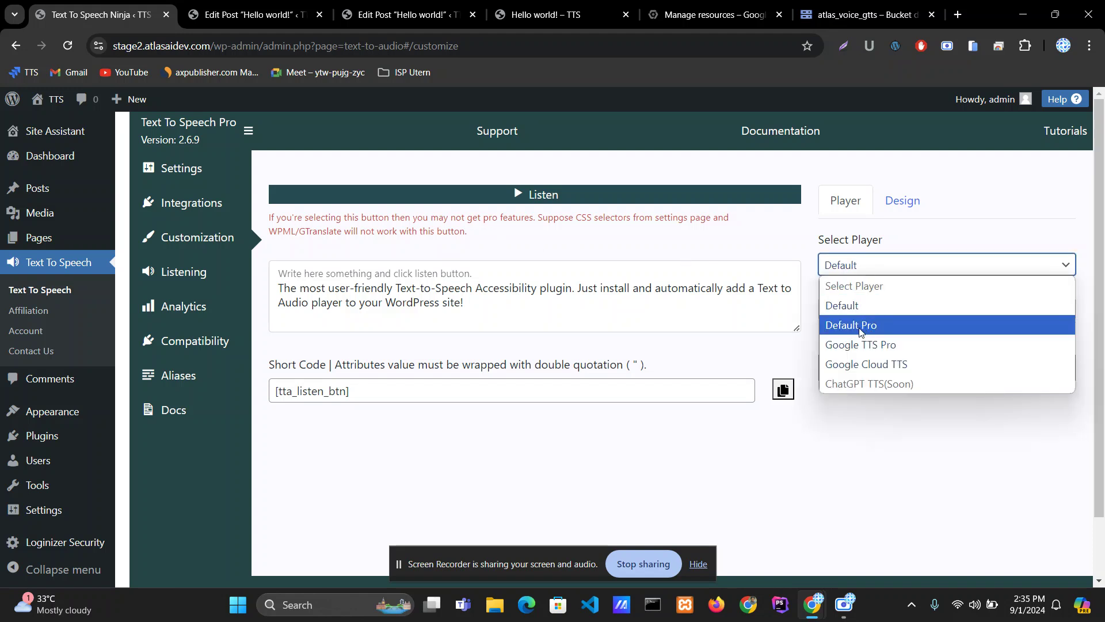
{"action": "left_click", "coordinate": [543, 241]}
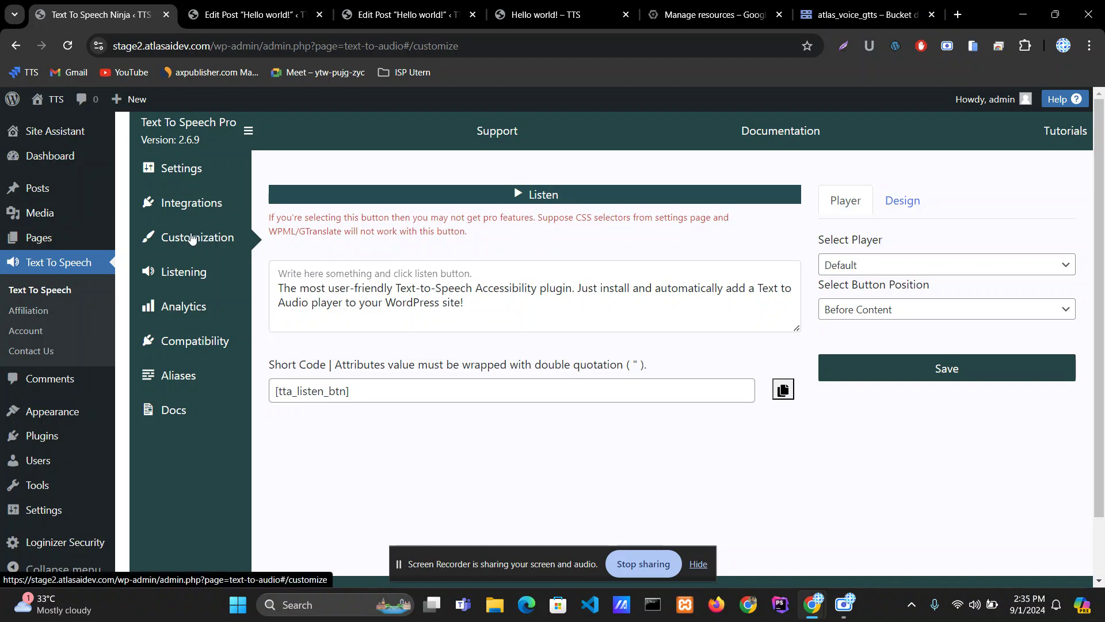
Set the Voice Language to en-GB in the Listening settings and save
{"action": "left_click", "coordinate": [170, 275]}
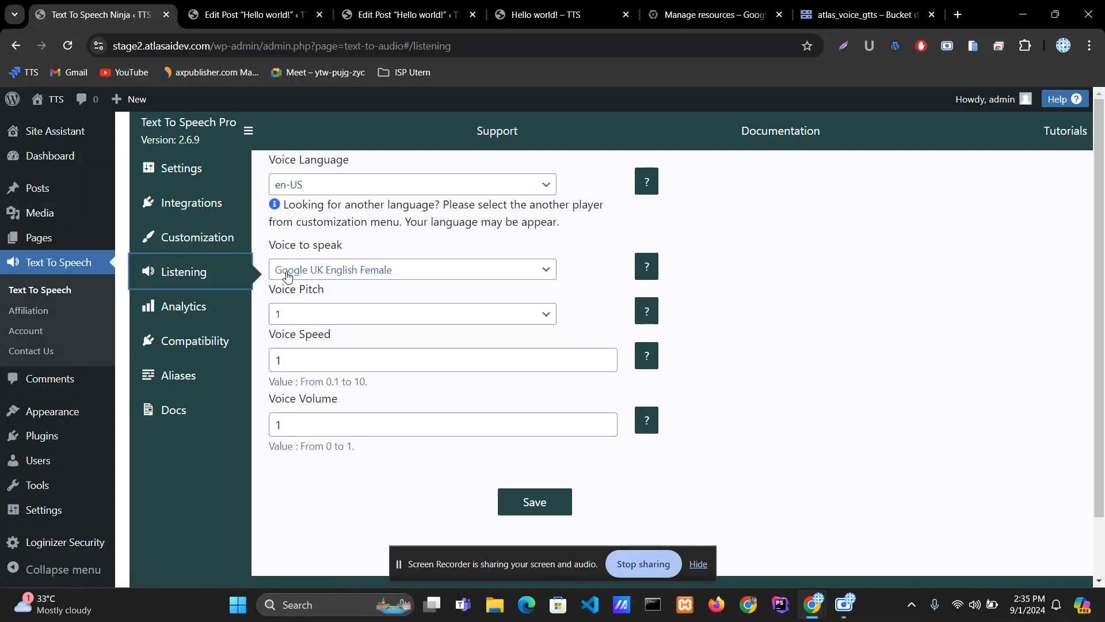
{"action": "left_click", "coordinate": [375, 190]}
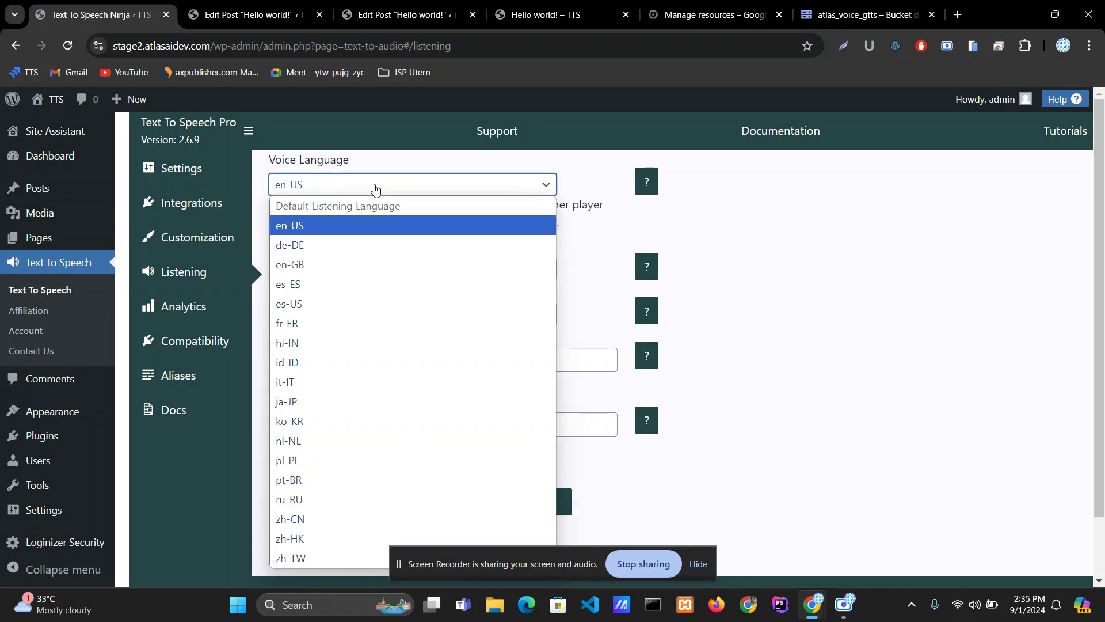
{"action": "left_click", "coordinate": [321, 269]}
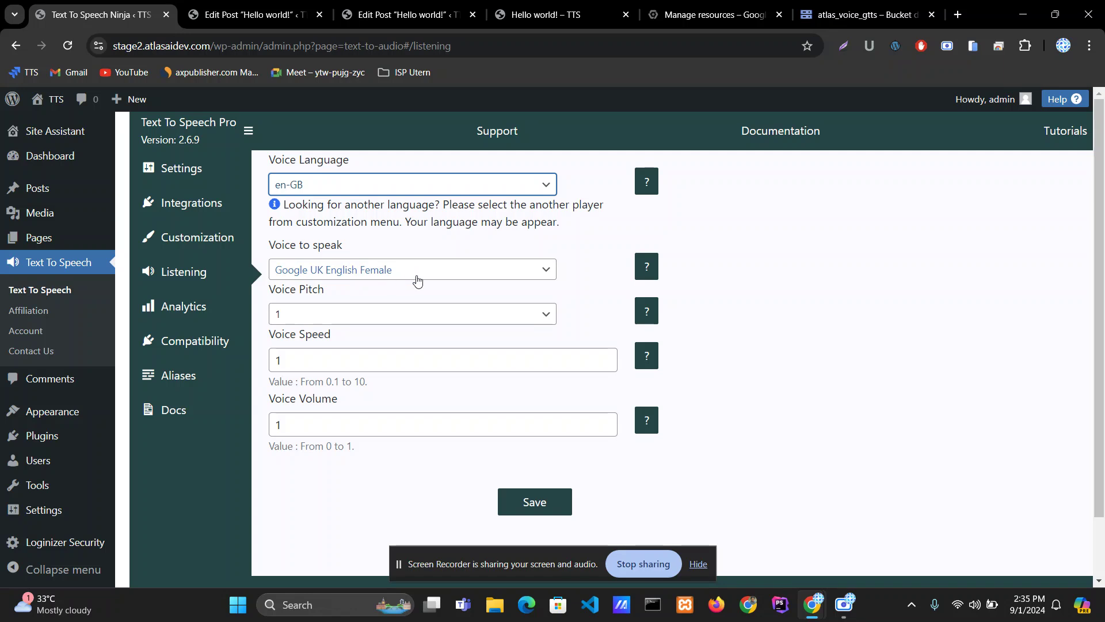
{"action": "left_click", "coordinate": [541, 501]}
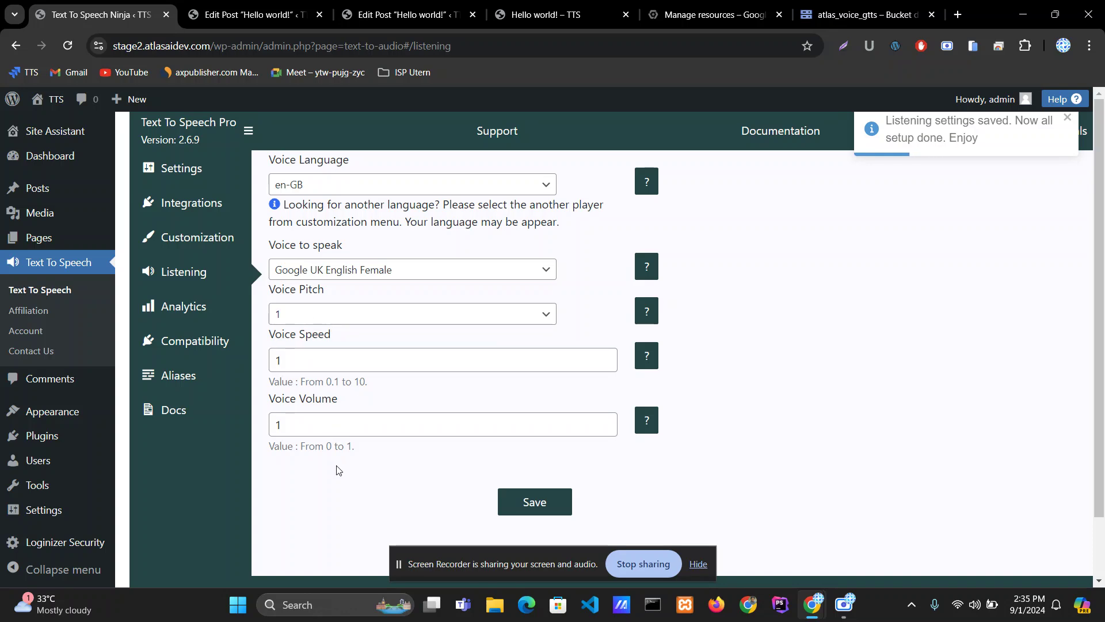
Check the player options under Customization and the Voice Pitch explanation, and save the Listening settings again
{"action": "left_click", "coordinate": [203, 238]}
{"action": "left_click", "coordinate": [907, 264]}
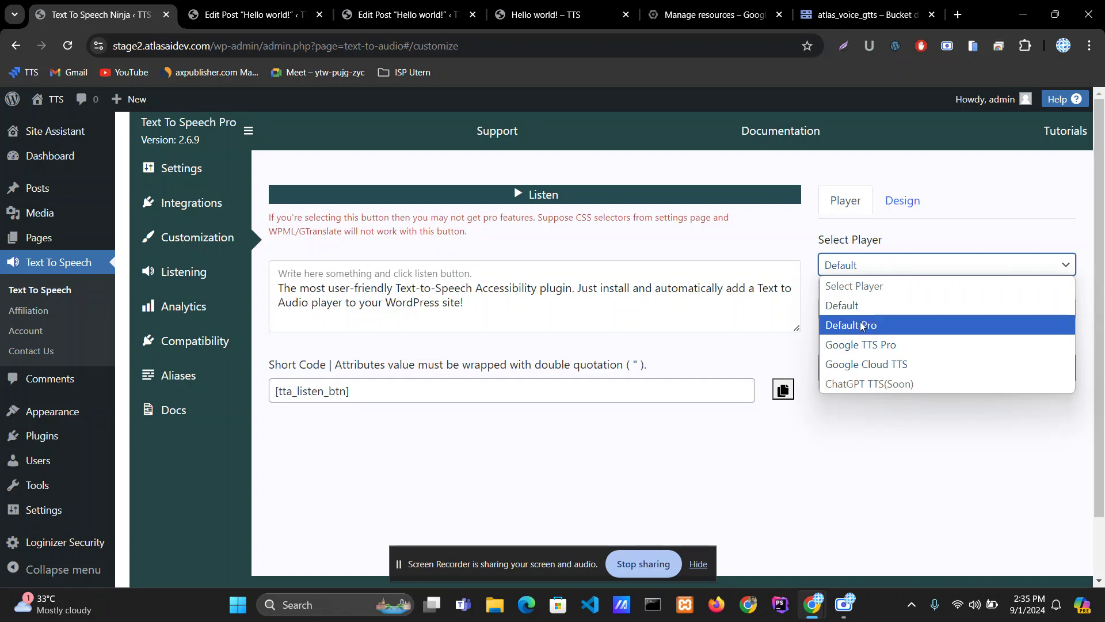
{"action": "left_click", "coordinate": [170, 280]}
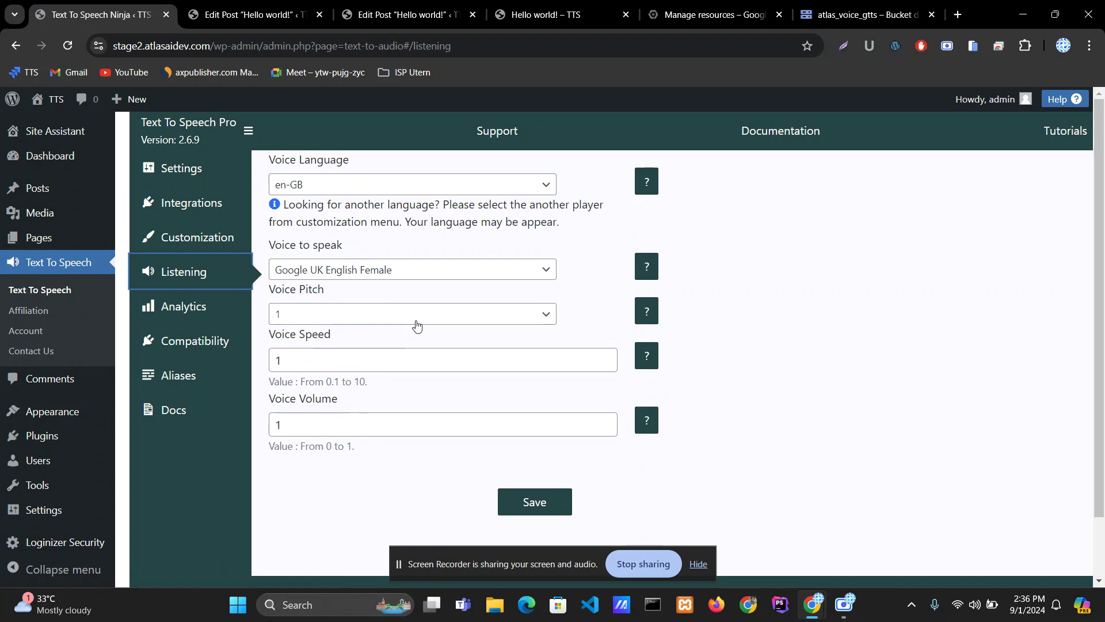
{"action": "mouse_move", "coordinate": [641, 312]}
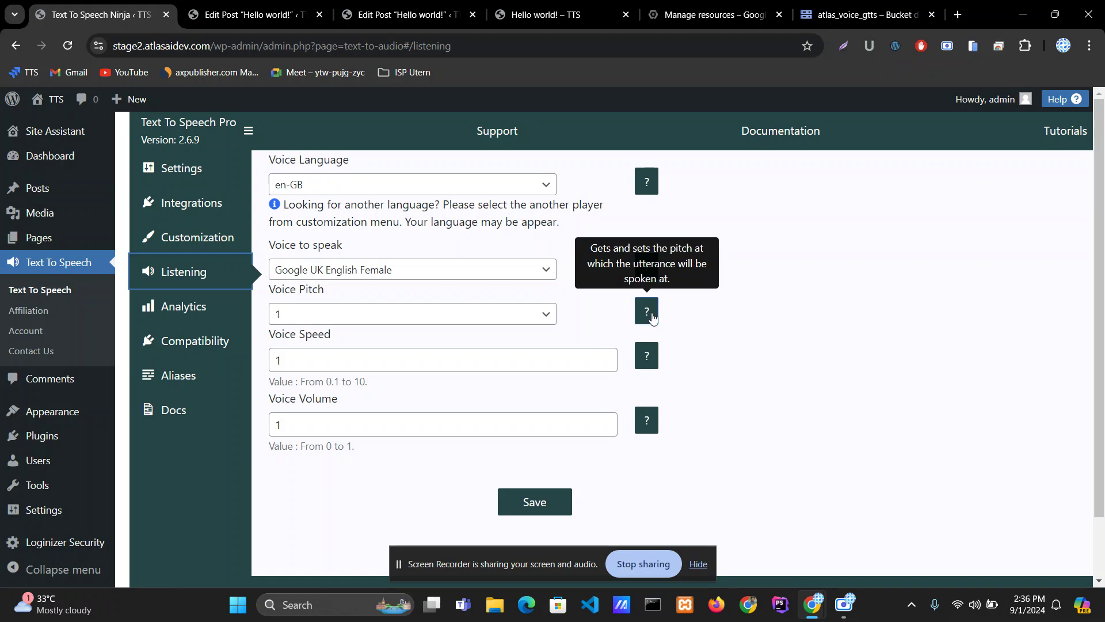
{"action": "left_click", "coordinate": [535, 503]}
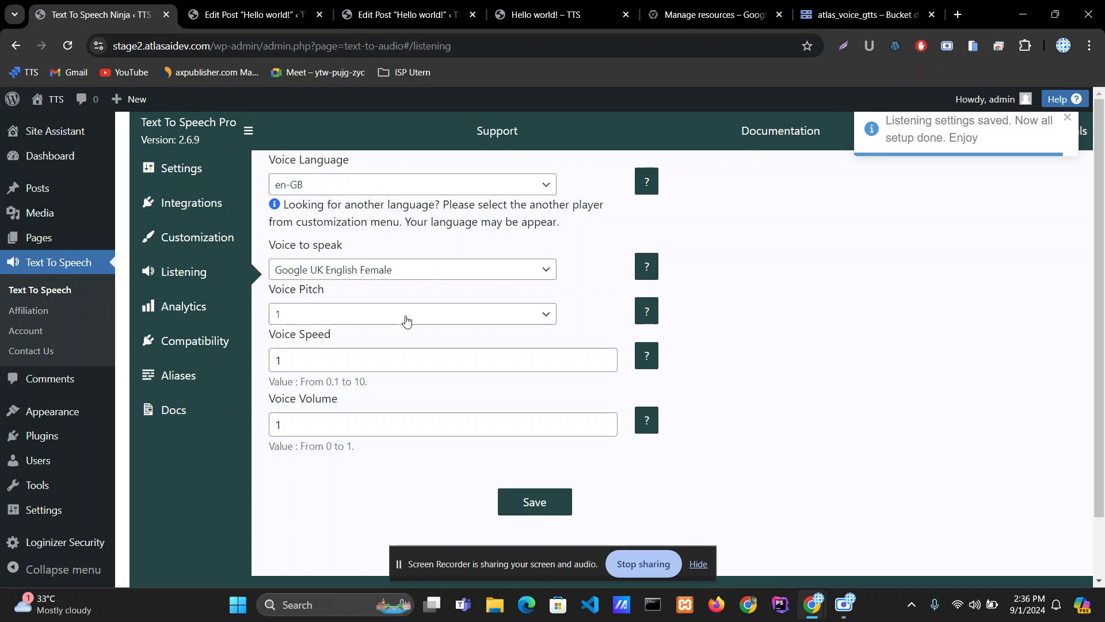
Reload the "Hello world!" post and test its audio player by starting and pausing playback
{"action": "left_click", "coordinate": [555, 5]}
{"action": "left_click", "coordinate": [68, 46]}
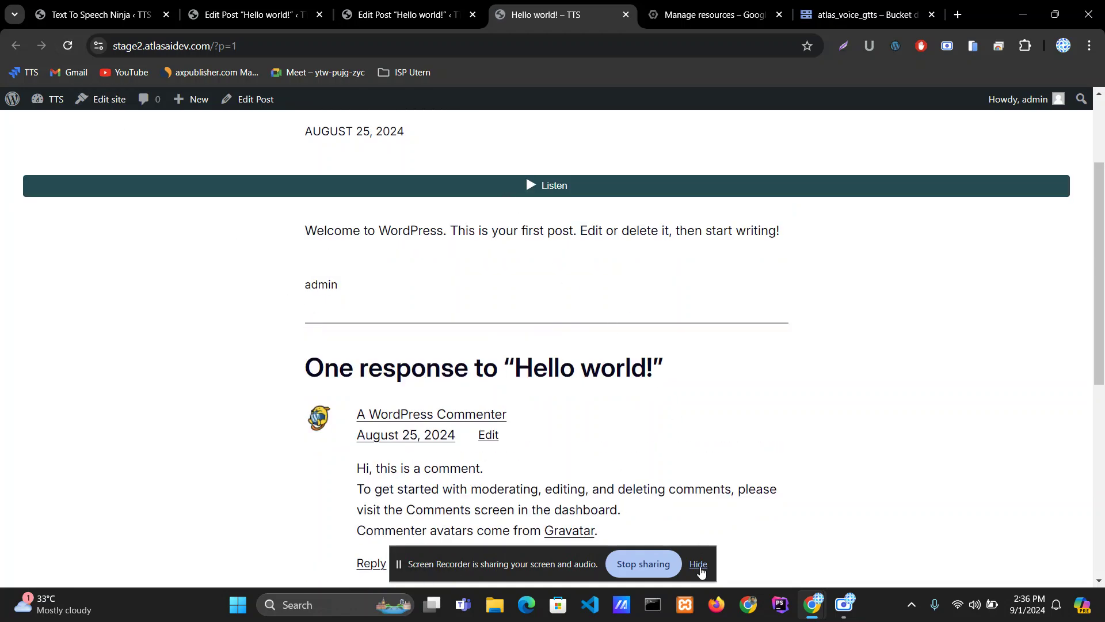
{"action": "left_click", "coordinate": [699, 564]}
{"action": "scroll", "coordinate": [510, 234], "scroll_direction": "up", "scroll_amount": 3}
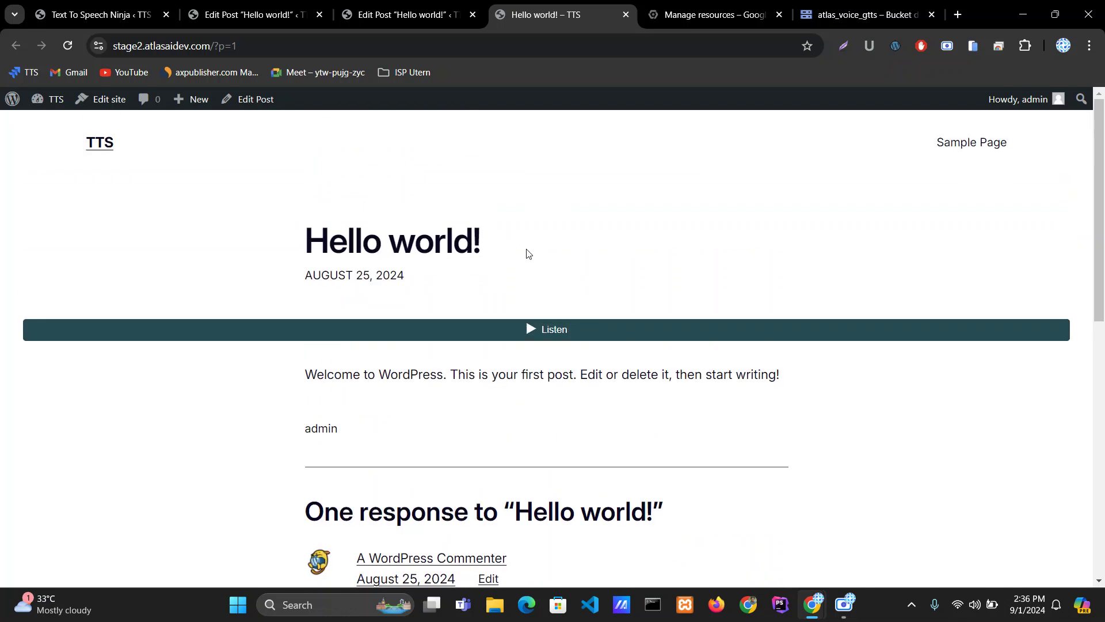
{"action": "scroll", "coordinate": [528, 253], "scroll_direction": "down", "scroll_amount": 1}
{"action": "left_click", "coordinate": [529, 252]}
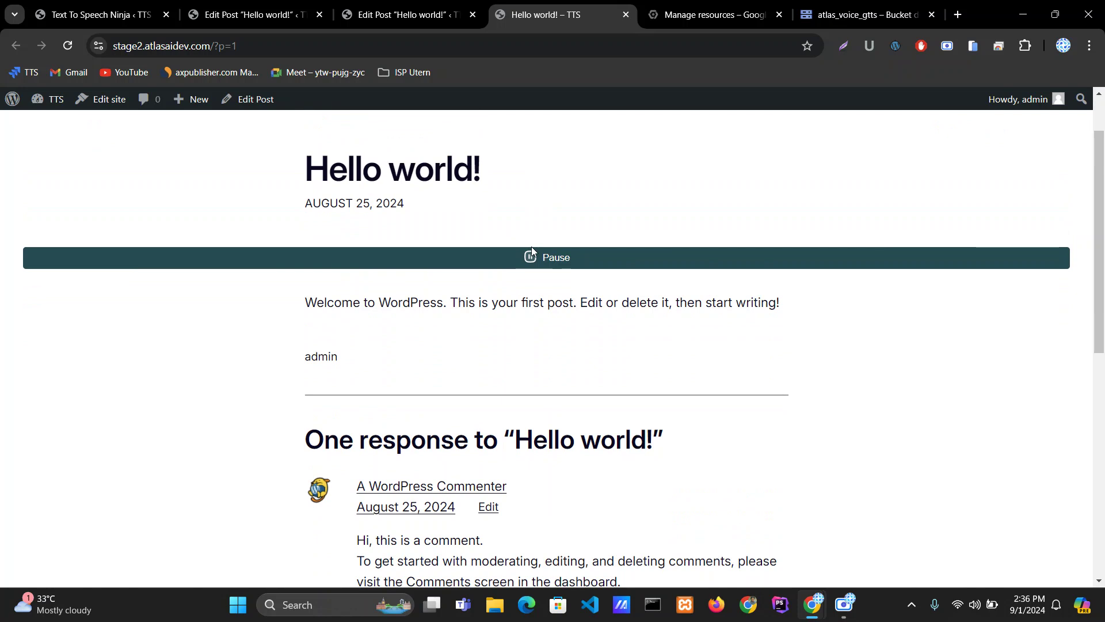
{"action": "left_click", "coordinate": [531, 249]}
Set the plugin's speaking voice to Google UK English Male and save the Listening settings
{"action": "left_click", "coordinate": [106, 15]}
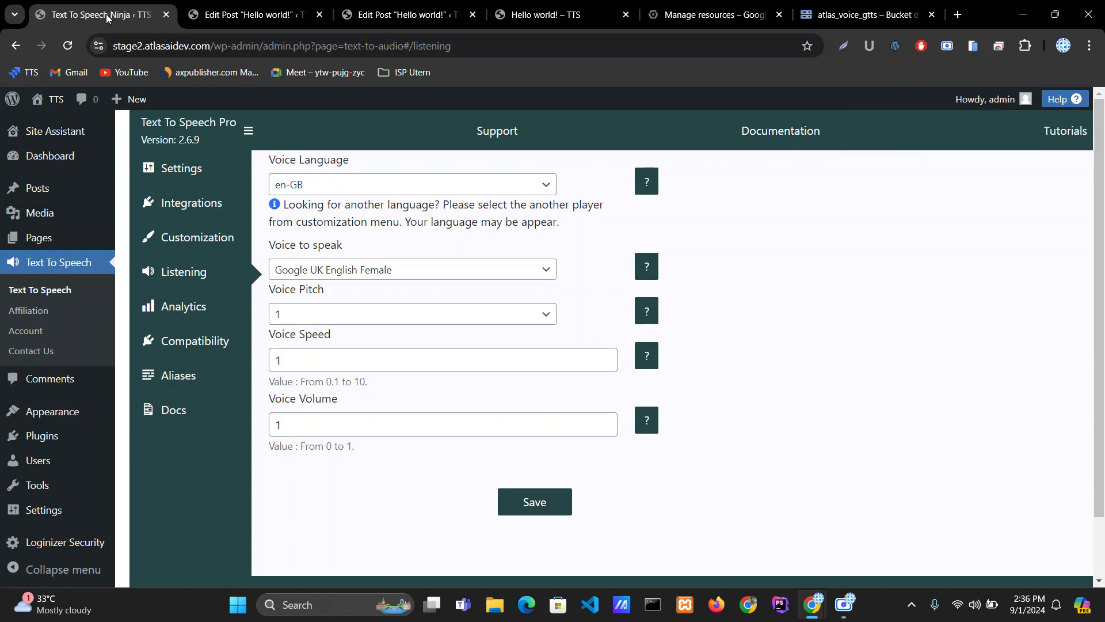
{"action": "left_click", "coordinate": [480, 270]}
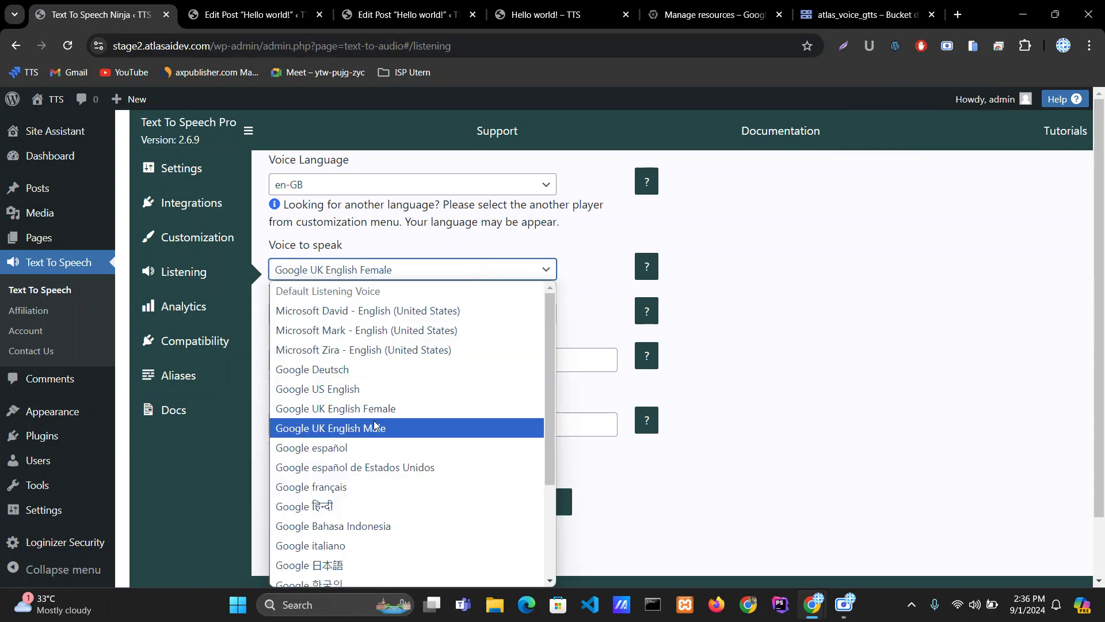
{"action": "left_click", "coordinate": [375, 426]}
{"action": "left_click", "coordinate": [526, 508]}
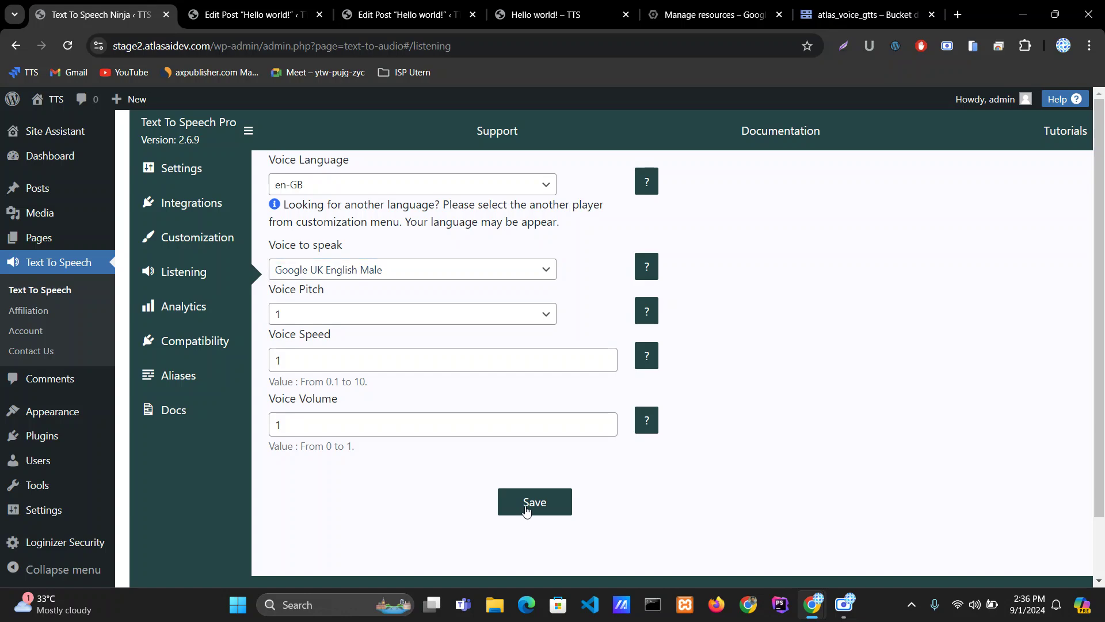
Refresh the "Hello world!" post to test the Google UK English Male voice, playing and pausing the audio
{"action": "left_click", "coordinate": [547, 15]}
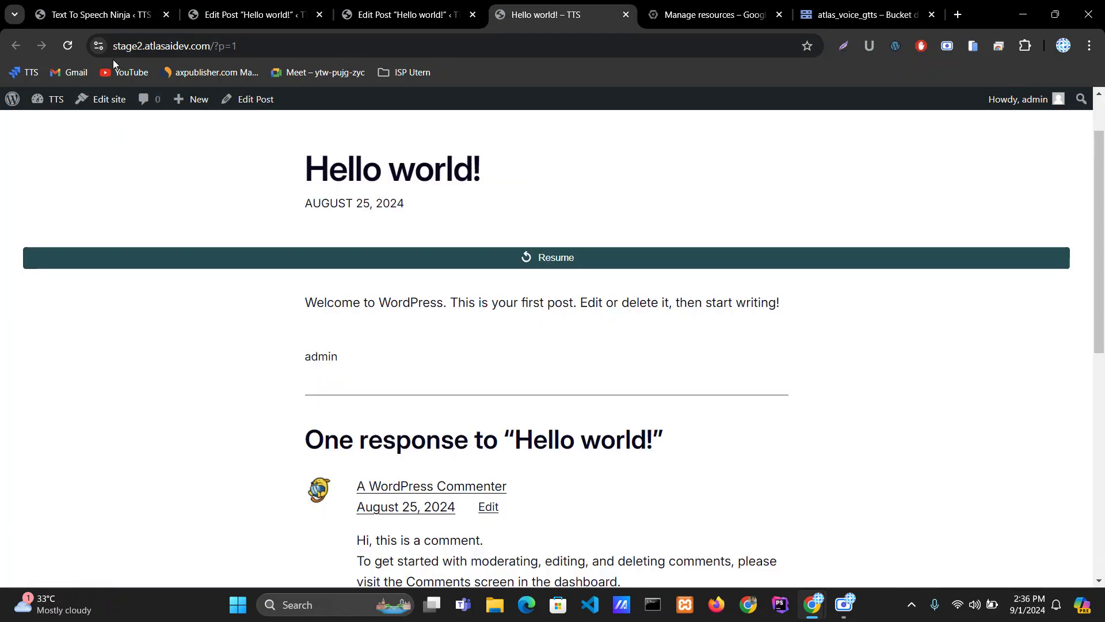
{"action": "left_click", "coordinate": [68, 45]}
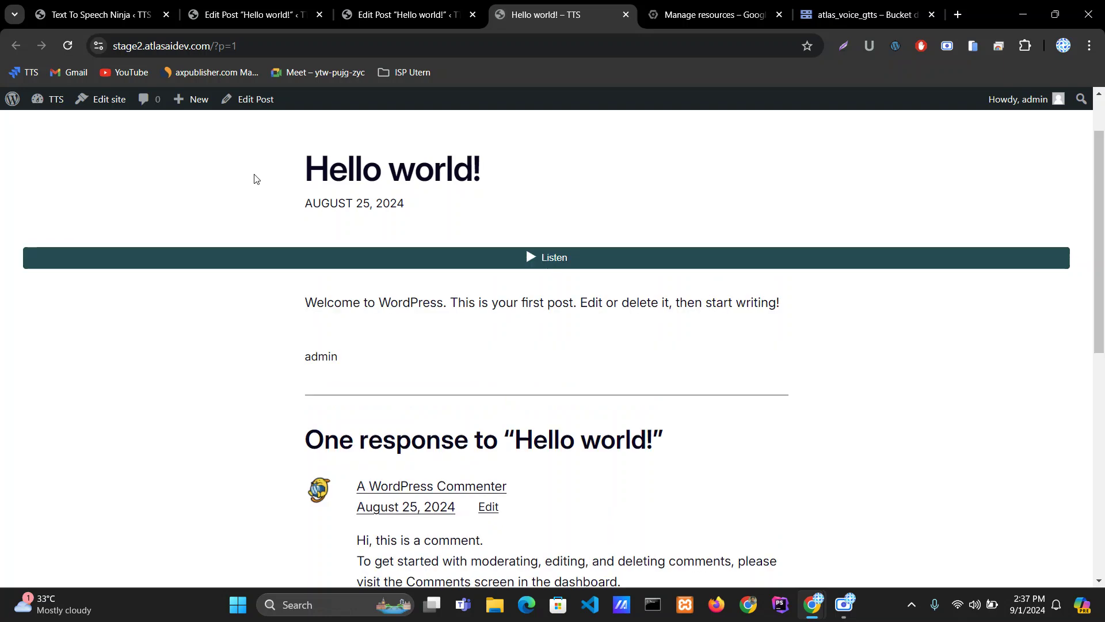
{"action": "left_click", "coordinate": [524, 256]}
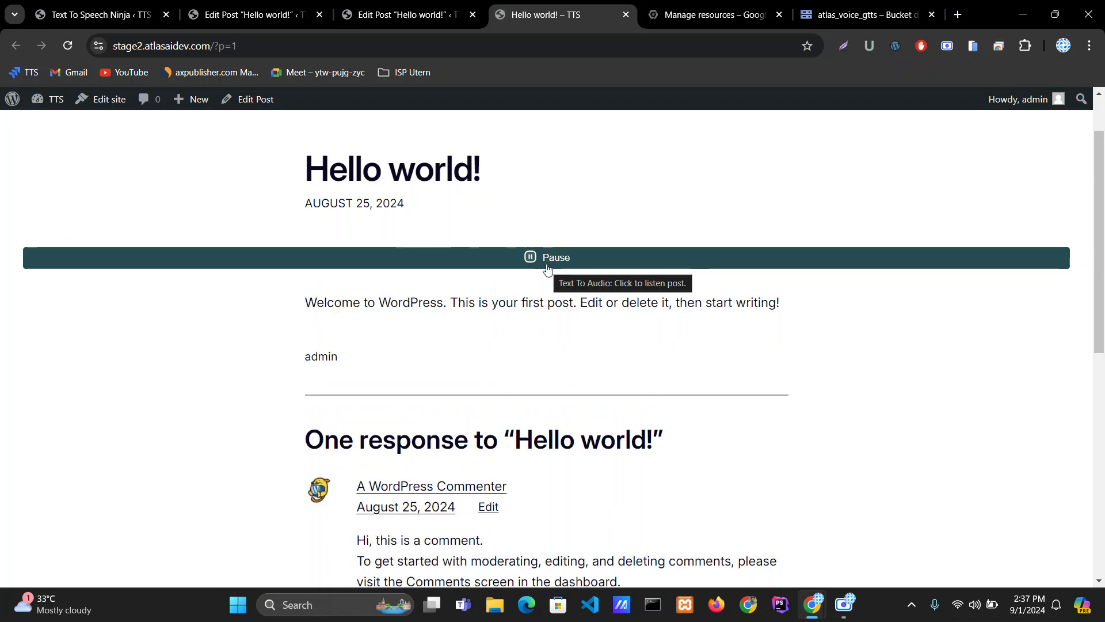
{"action": "left_click", "coordinate": [544, 265]}
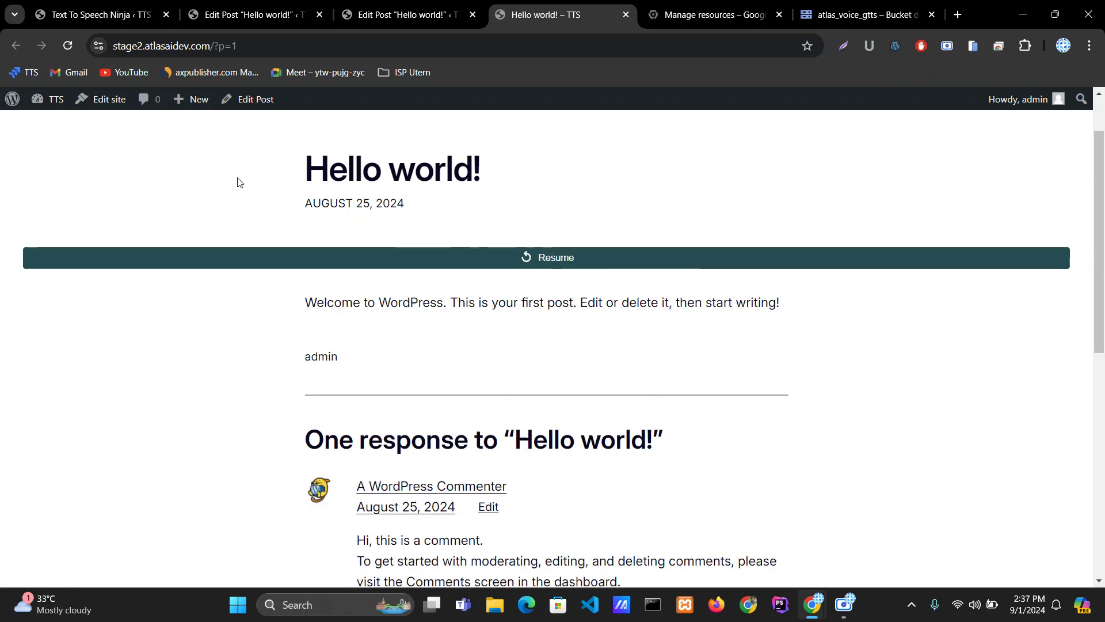
Switch the plugin's player to Default Pro in the Customization settings
{"action": "key", "text": "ctrl+1"}
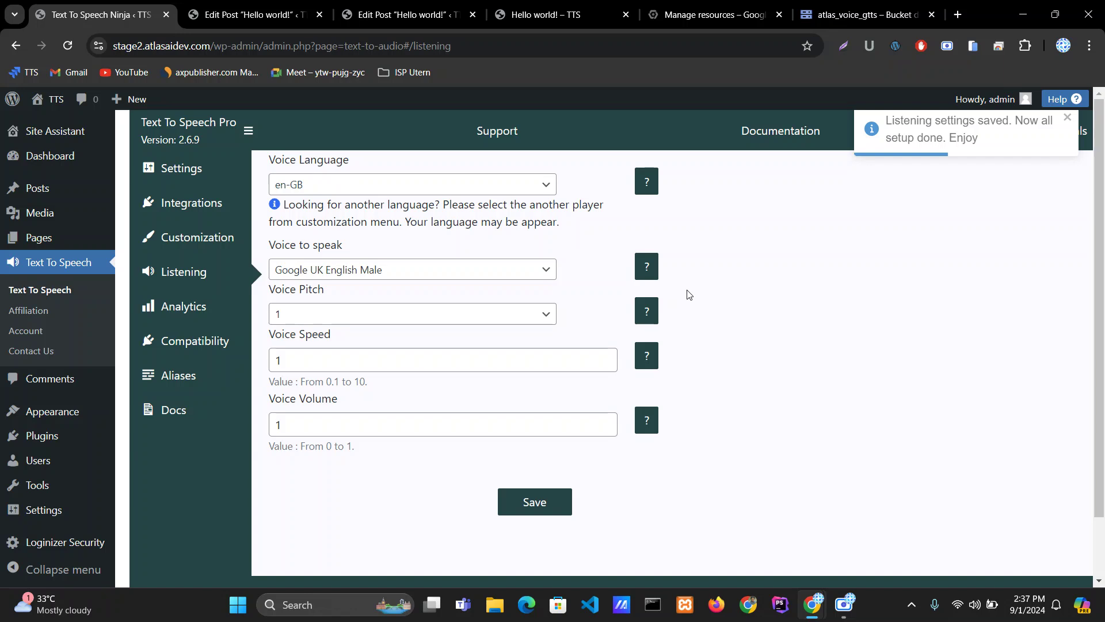
{"action": "left_click", "coordinate": [203, 239]}
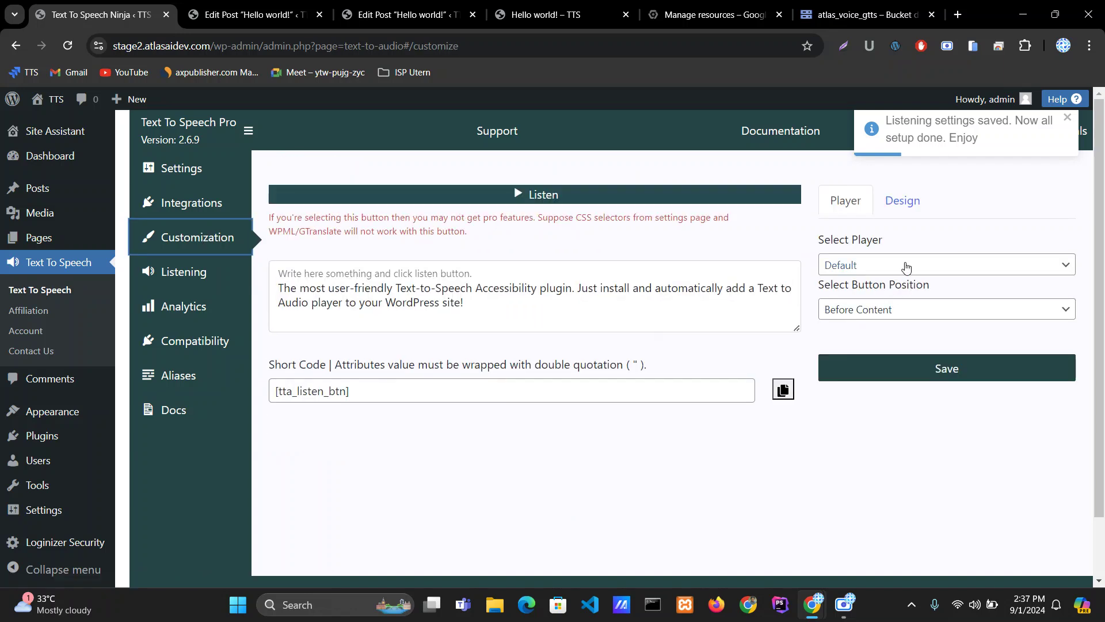
{"action": "left_click", "coordinate": [906, 265]}
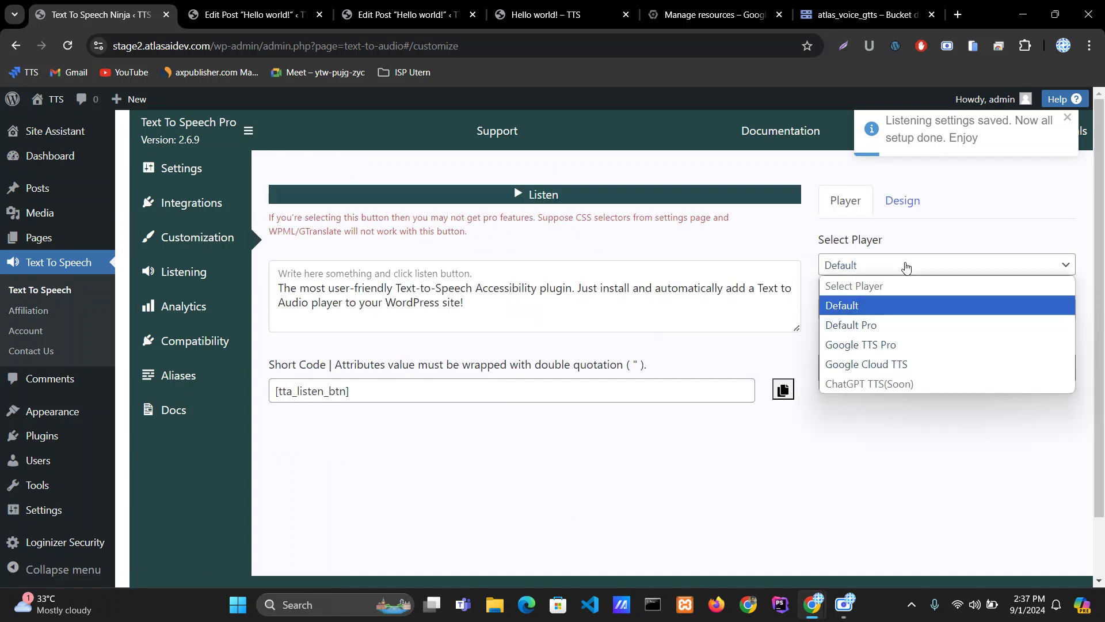
{"action": "left_click", "coordinate": [865, 326]}
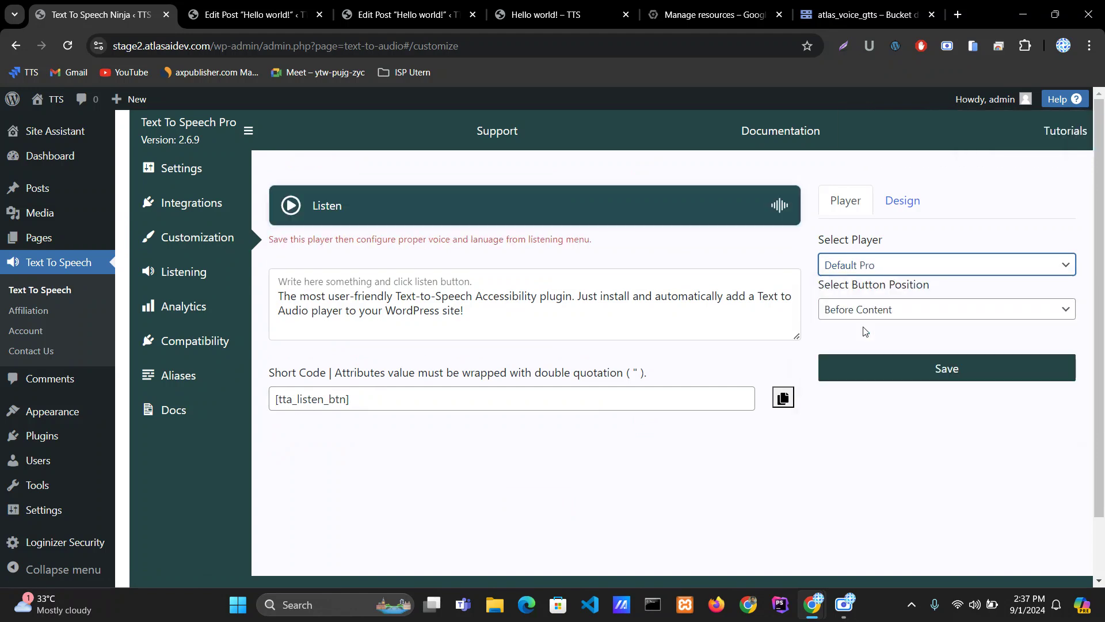
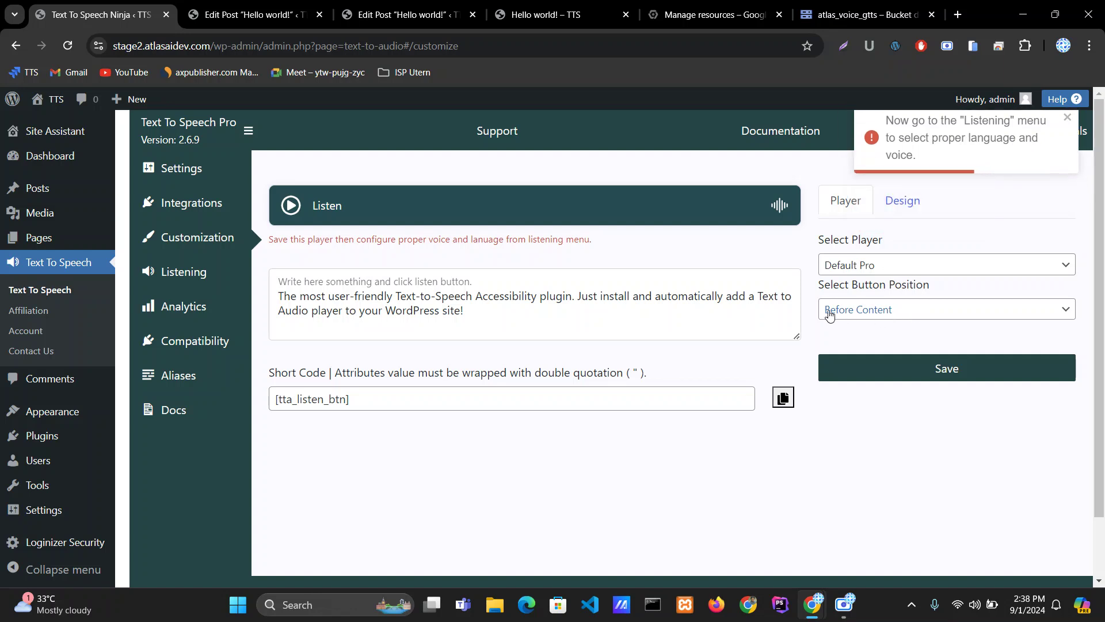
Set the player's button position to Bottom Fixed (Pro) and save the customization
{"action": "left_click", "coordinate": [927, 313]}
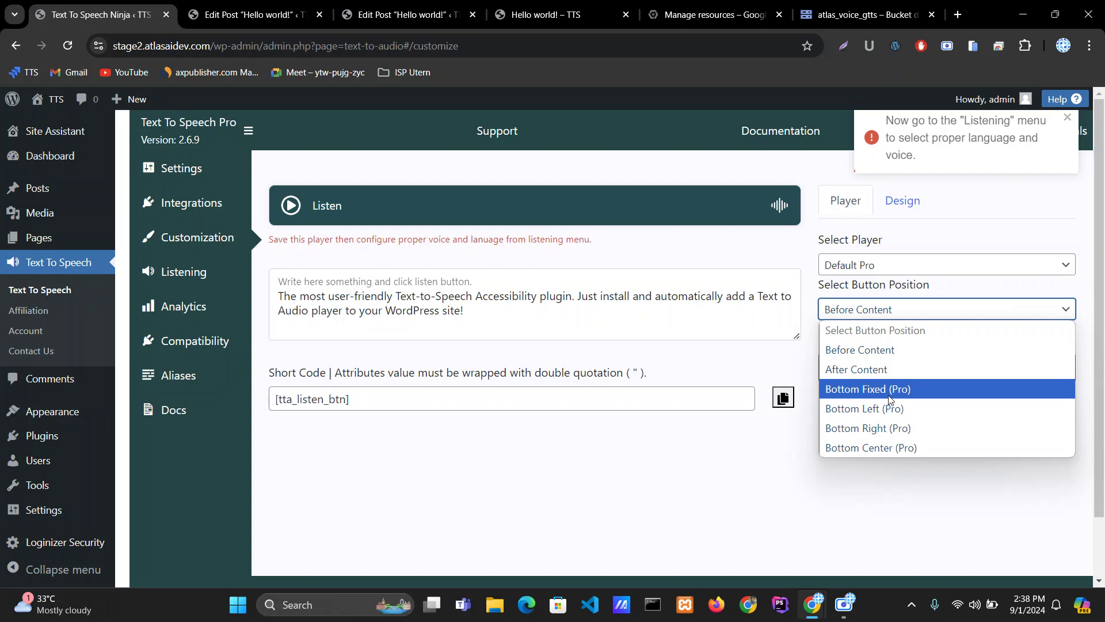
{"action": "left_click", "coordinate": [917, 398]}
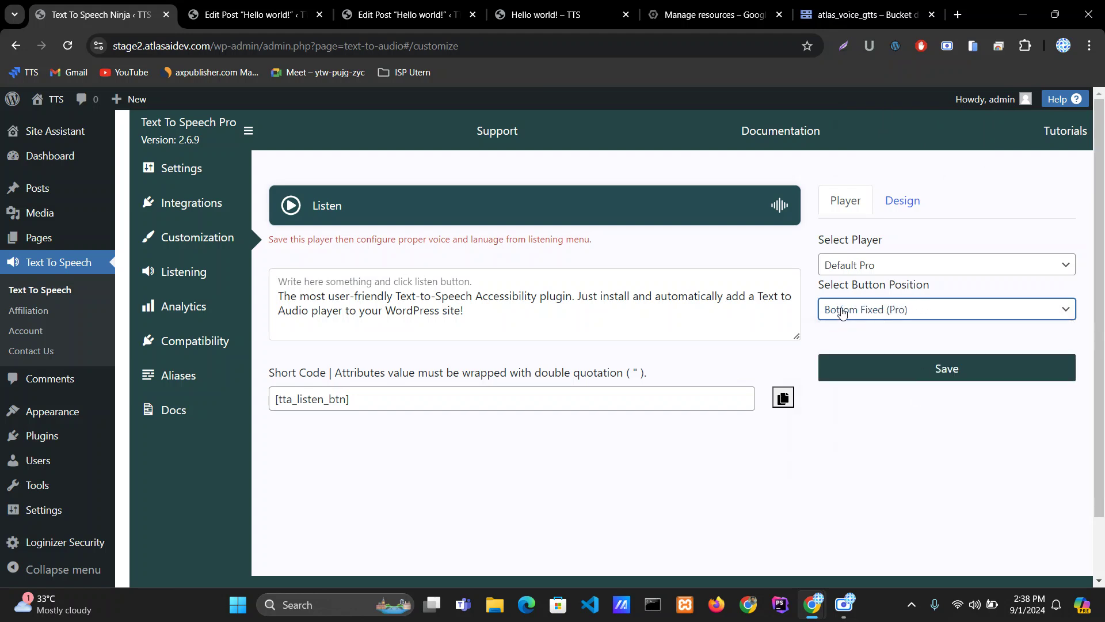
{"action": "left_click", "coordinate": [941, 366]}
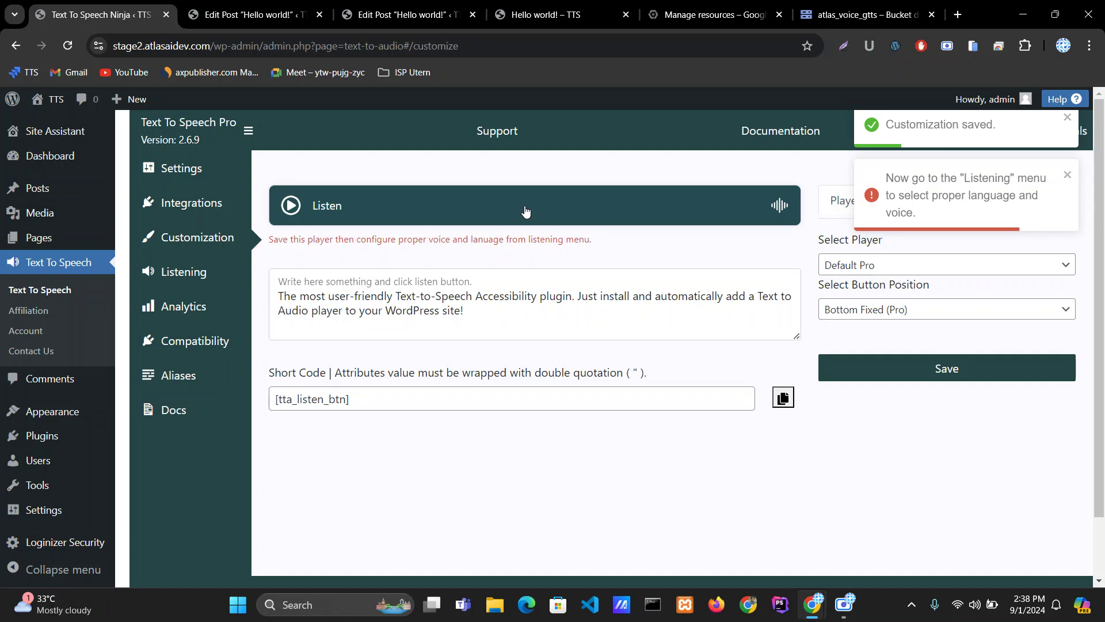
Save the customization again with the Default Pro player, and save the Listening settings with en-GB and Google UK English Male
{"action": "left_click", "coordinate": [173, 270]}
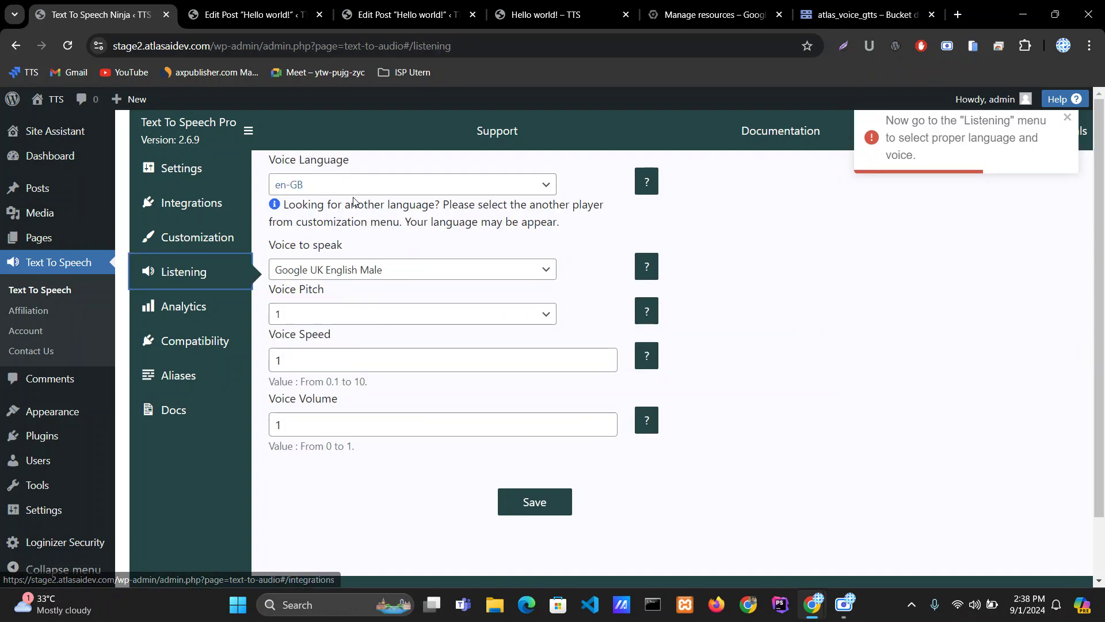
{"action": "left_click", "coordinate": [197, 239]}
{"action": "left_click", "coordinate": [894, 267]}
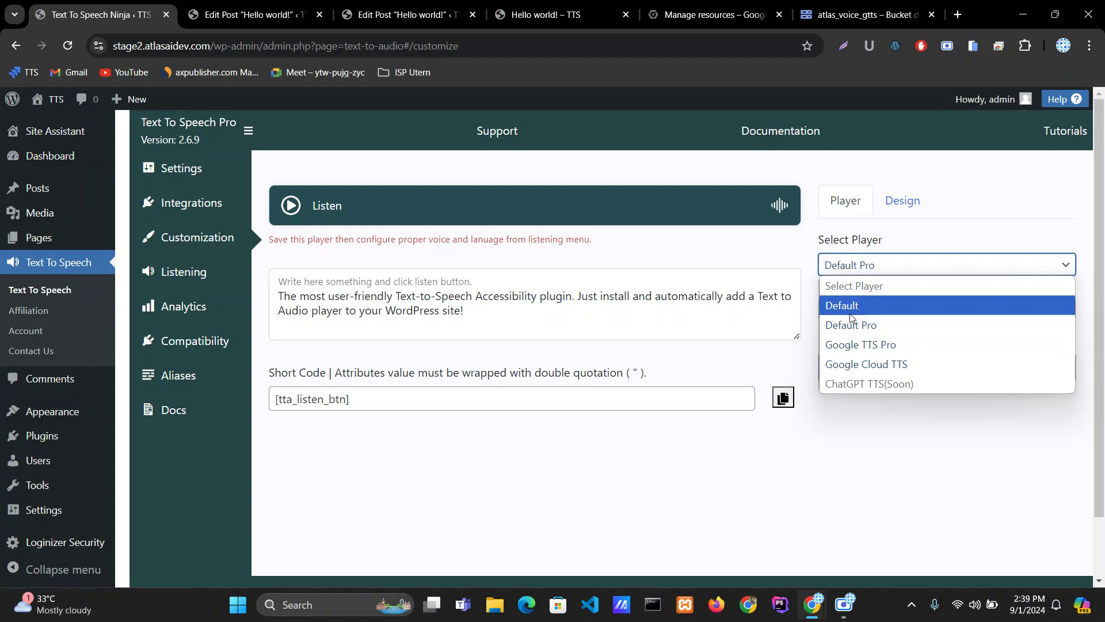
{"action": "left_click", "coordinate": [853, 326]}
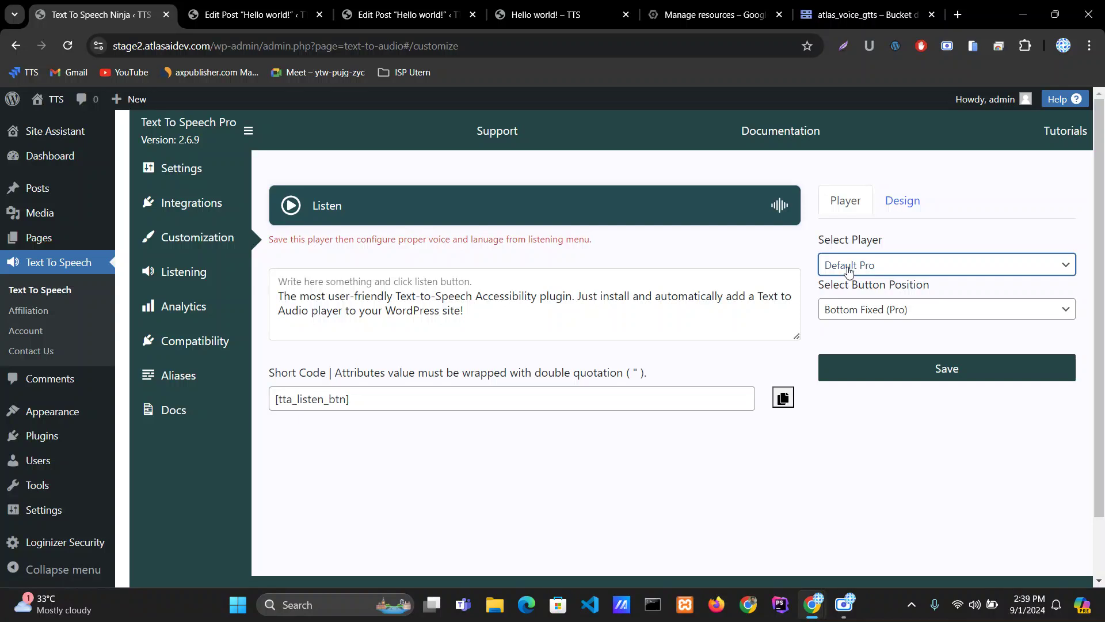
{"action": "left_click", "coordinate": [908, 368]}
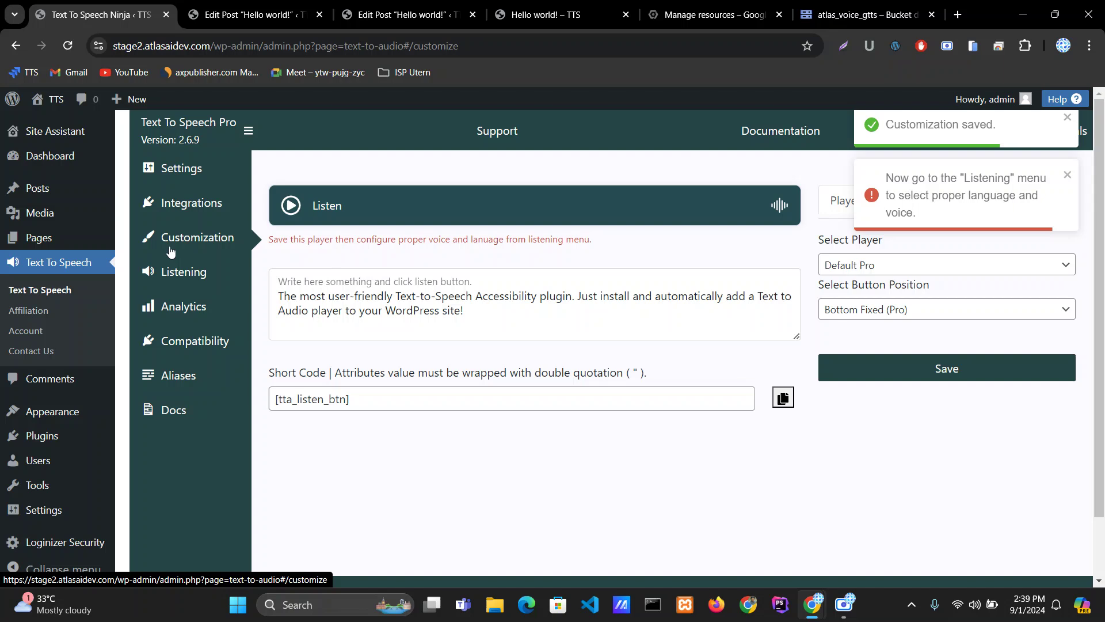
{"action": "left_click", "coordinate": [176, 272]}
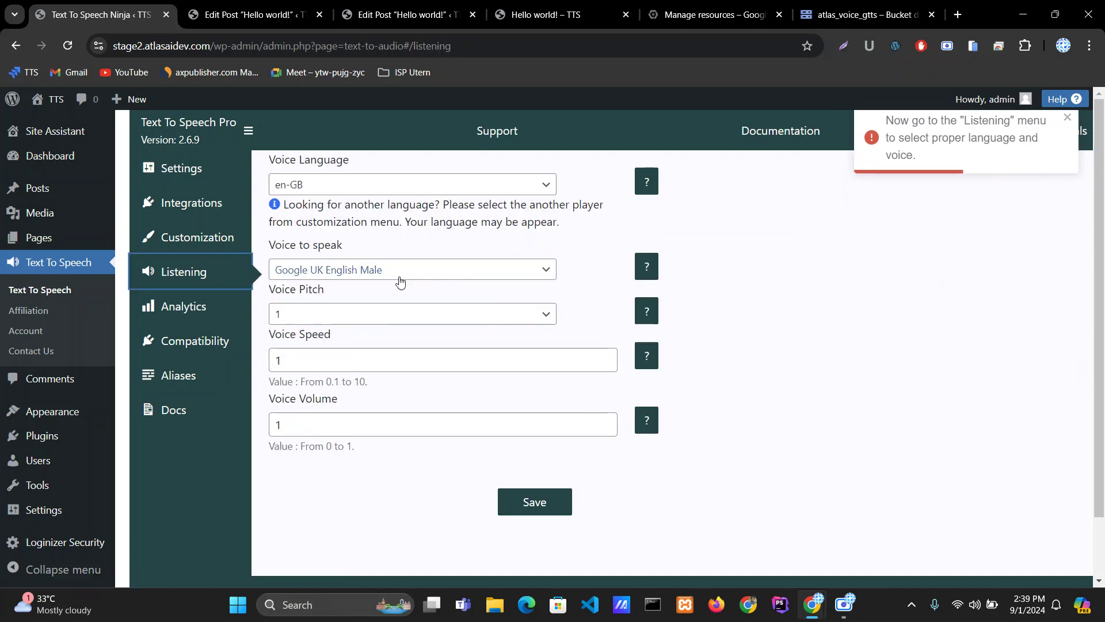
{"action": "left_click", "coordinate": [534, 501]}
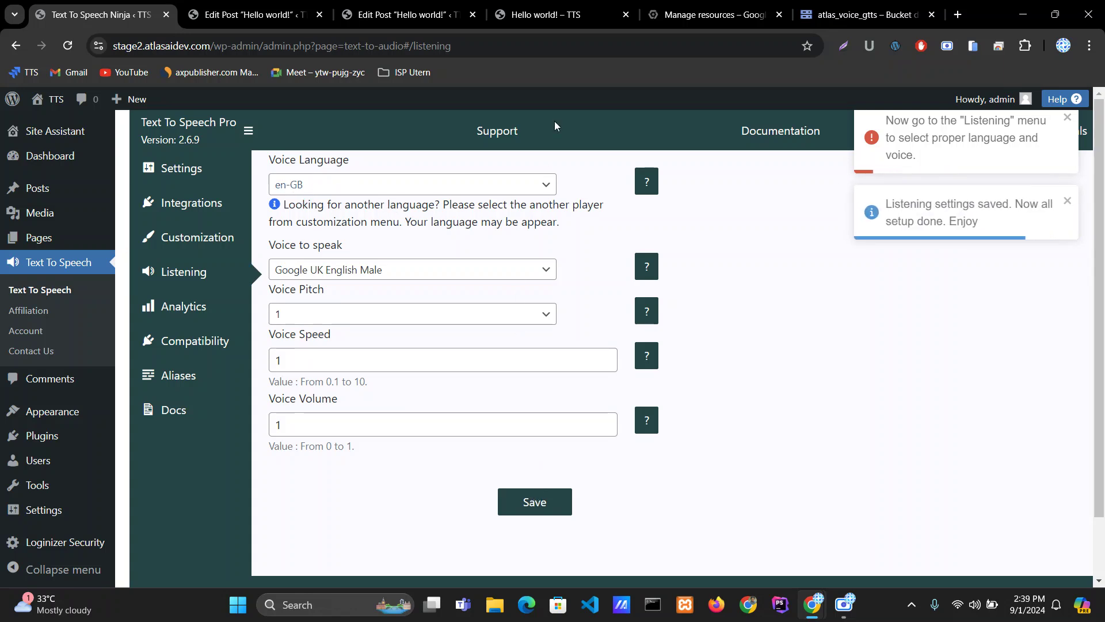
Refresh the "Hello world!" post to check the player's placement and compare it with the plugin's Customization settings
{"action": "left_click", "coordinate": [548, 5]}
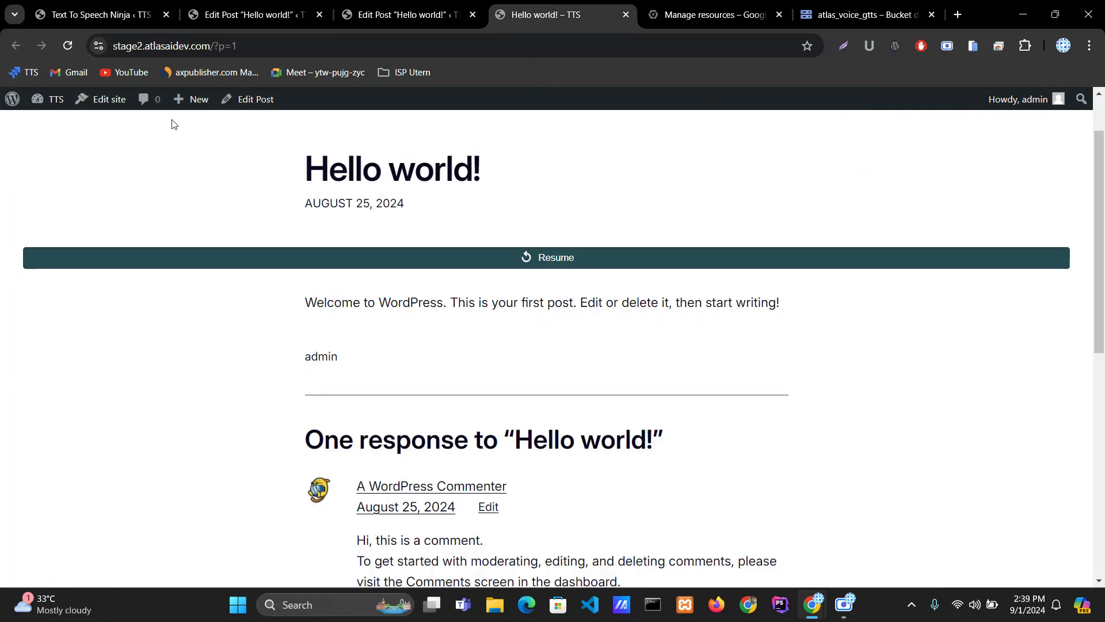
{"action": "left_click", "coordinate": [65, 49]}
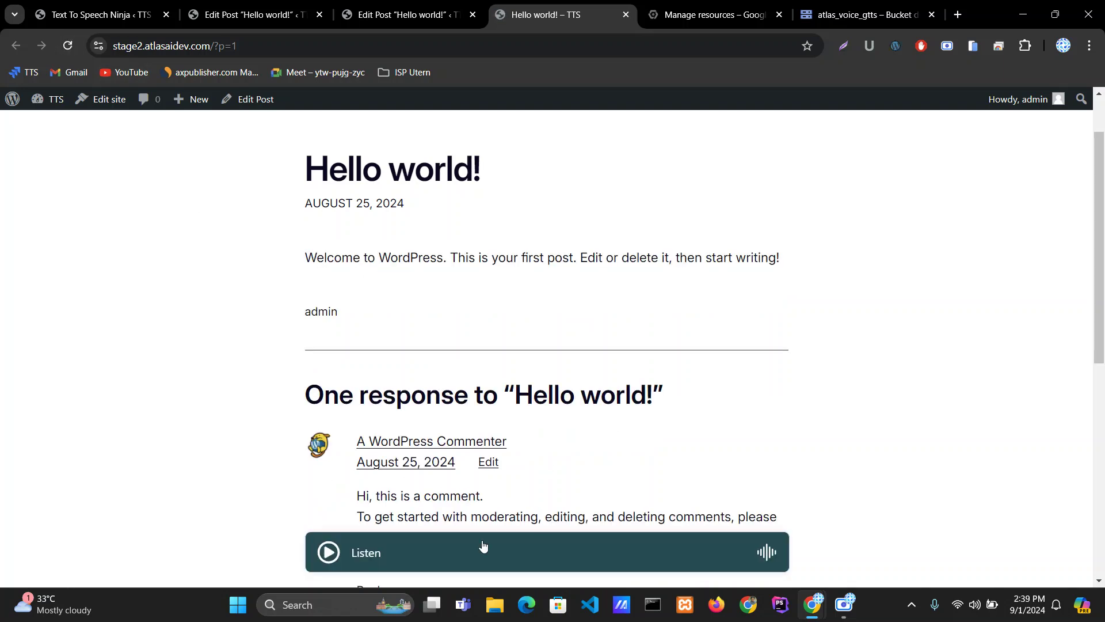
{"action": "left_click", "coordinate": [97, 14]}
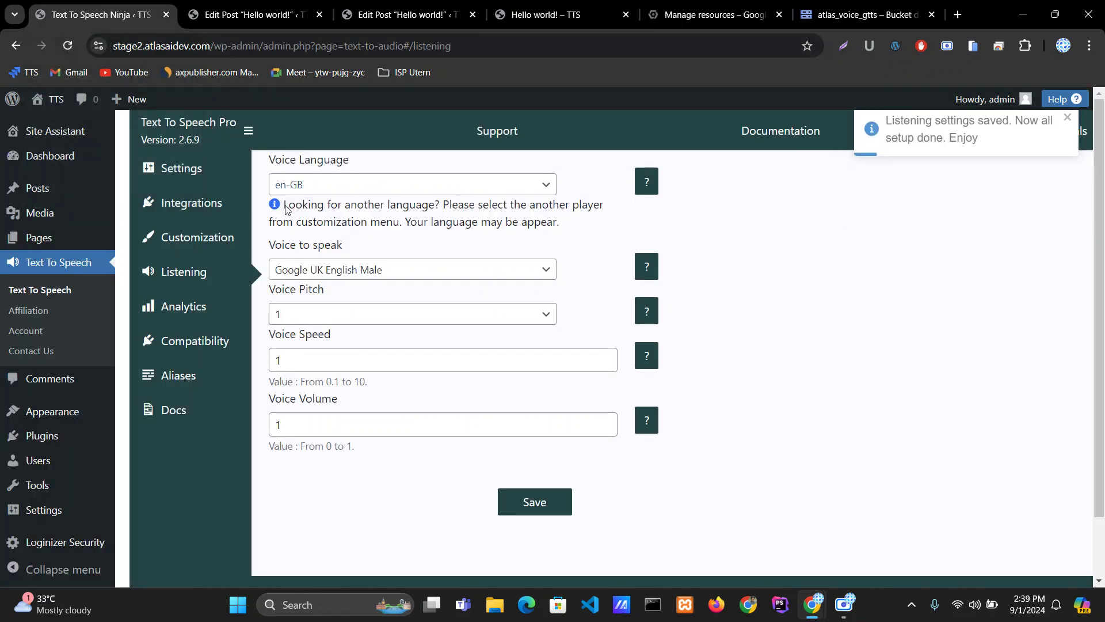
{"action": "left_click", "coordinate": [196, 237]}
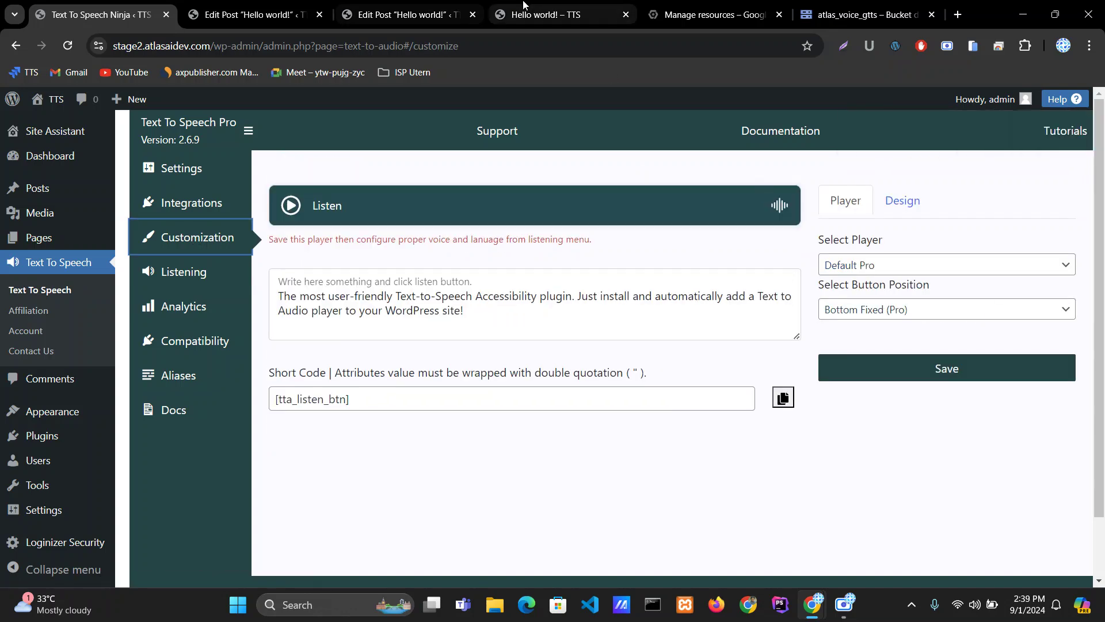
Start and pause playback in the Default Pro player on the "Hello world!" post
{"action": "left_click", "coordinate": [530, 12]}
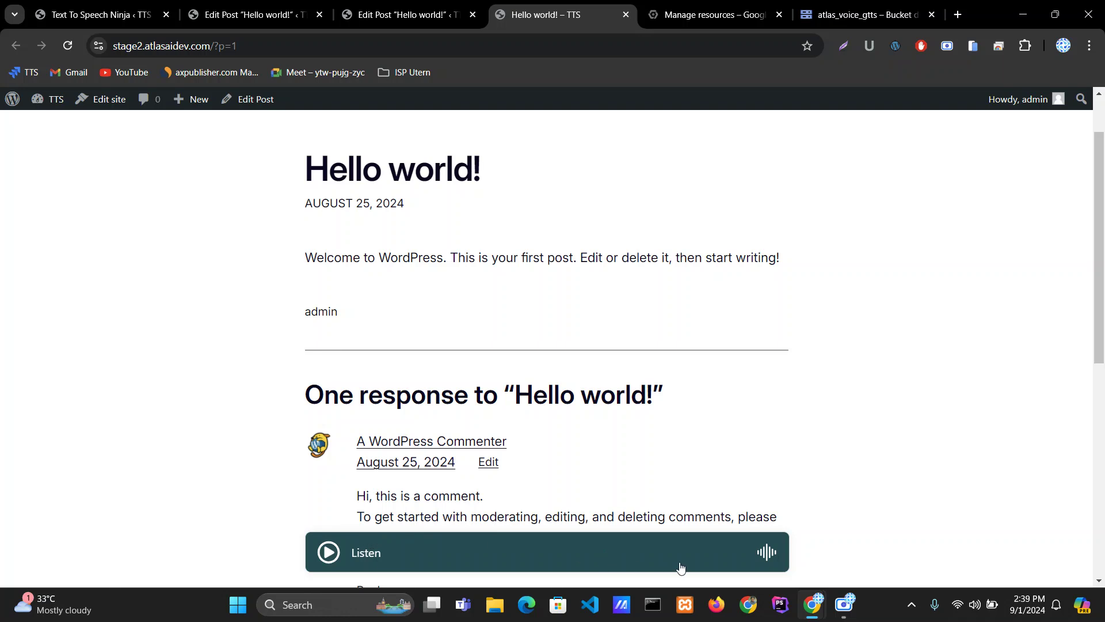
{"action": "left_click", "coordinate": [329, 554]}
{"action": "left_click", "coordinate": [331, 554]}
Check the available player options under Customization and save again with Default Pro selected
{"action": "left_click", "coordinate": [101, 17]}
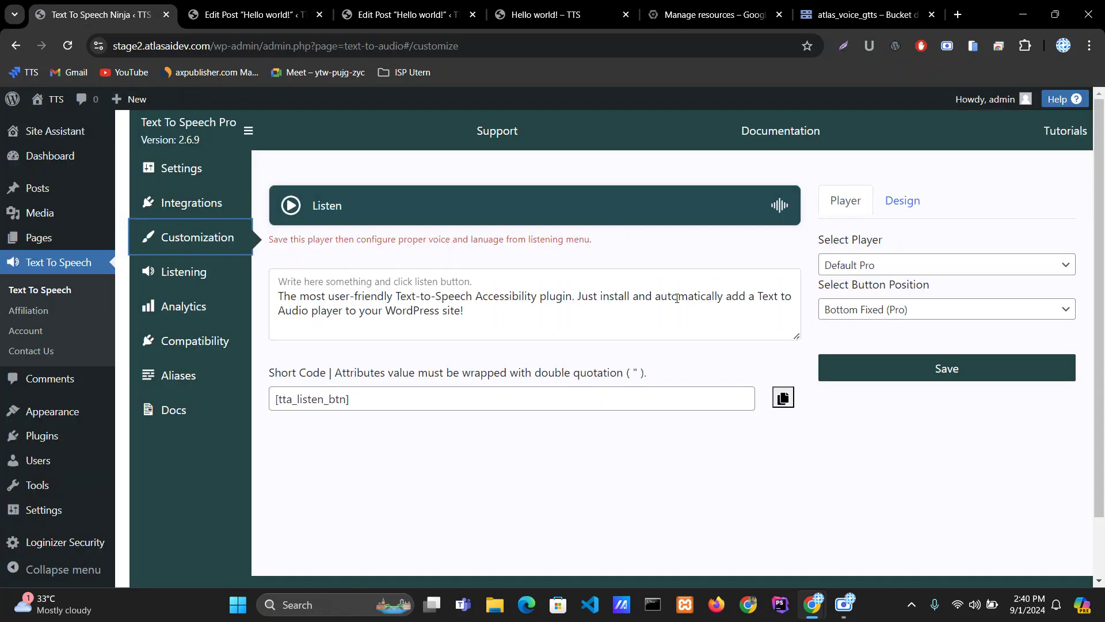
{"action": "left_click", "coordinate": [830, 265]}
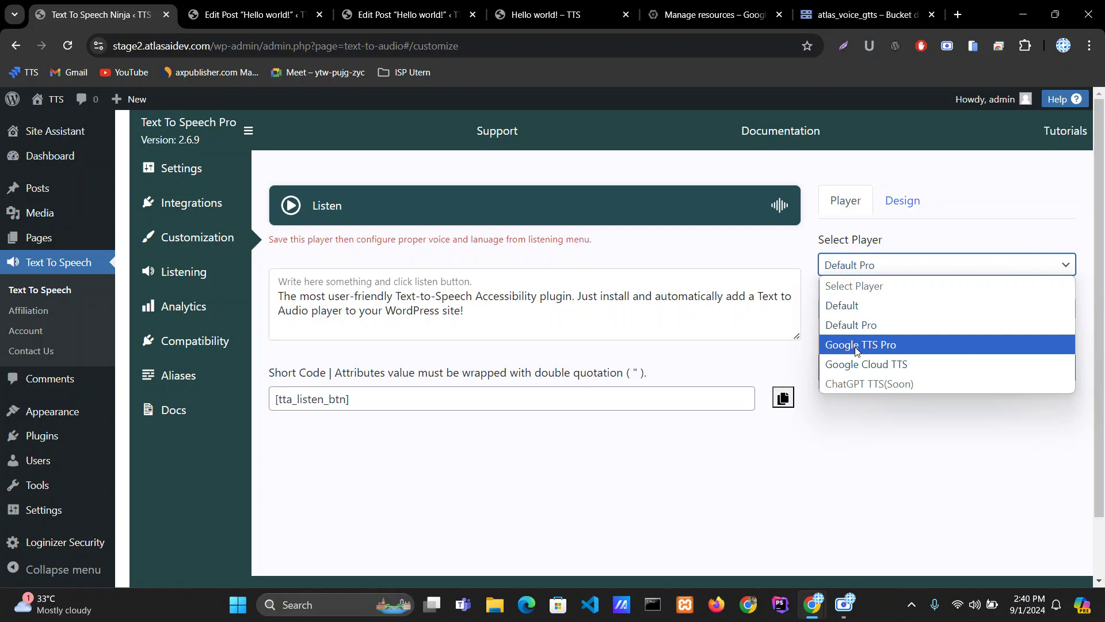
{"action": "left_click", "coordinate": [740, 245]}
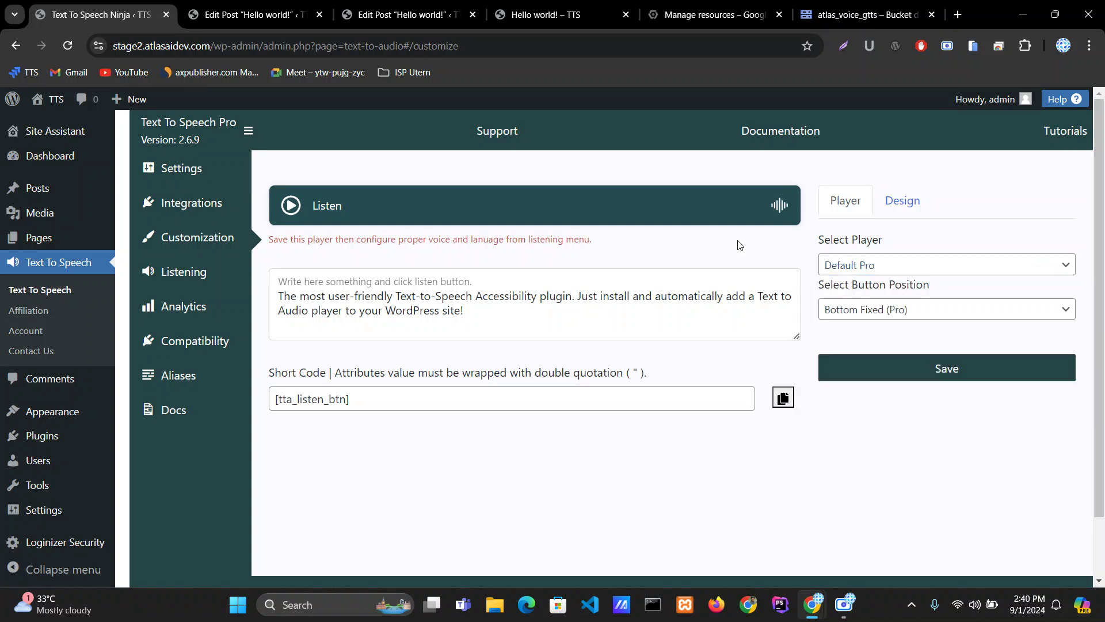
{"action": "left_click", "coordinate": [947, 371]}
Reload the "Hello world!" post and test the bottom-fixed player by playing and pausing the audio
{"action": "left_click", "coordinate": [546, 14]}
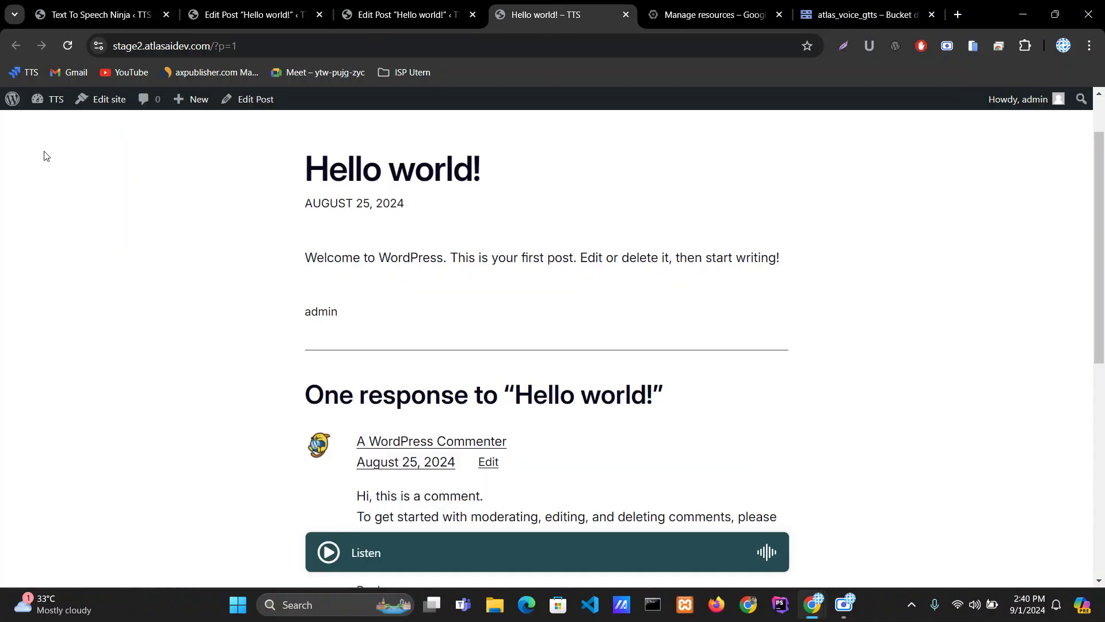
{"action": "left_click", "coordinate": [68, 45]}
{"action": "left_click", "coordinate": [331, 558]}
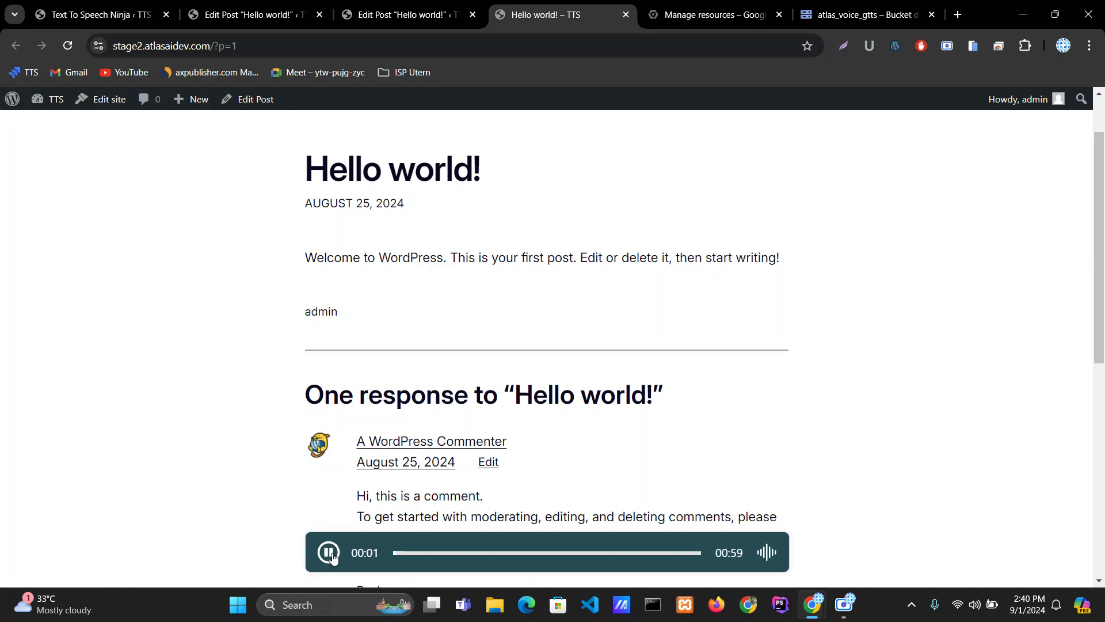
{"action": "left_click", "coordinate": [330, 553]}
Set the speaking voice to Microsoft Zira - English (United States) and the voice language to en-US, and save the Listening settings
{"action": "left_click", "coordinate": [120, 14]}
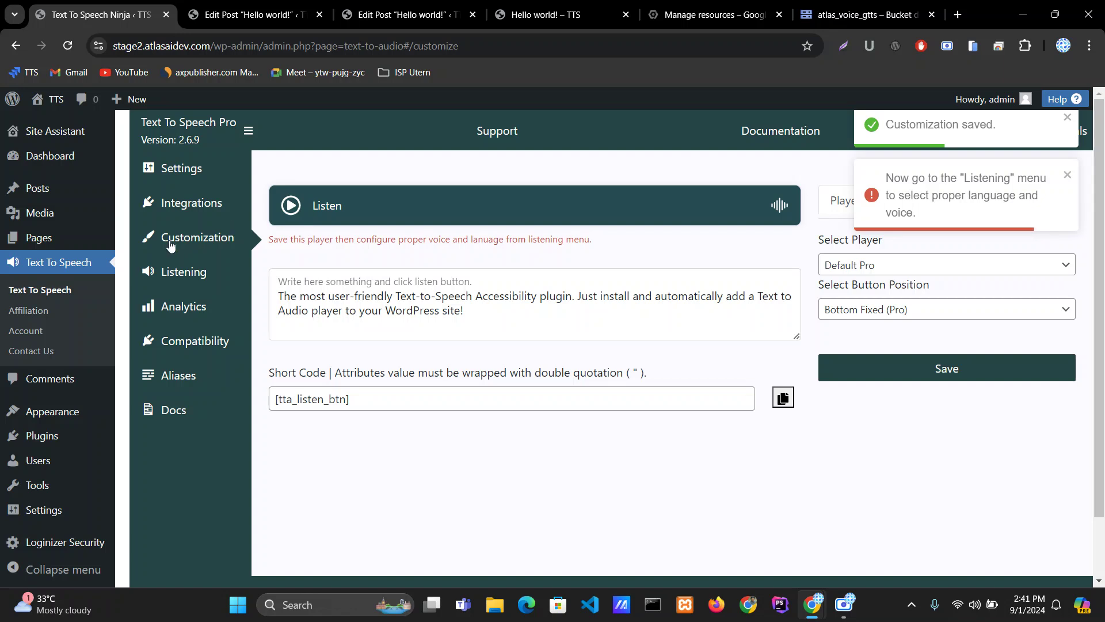
{"action": "left_click", "coordinate": [184, 271]}
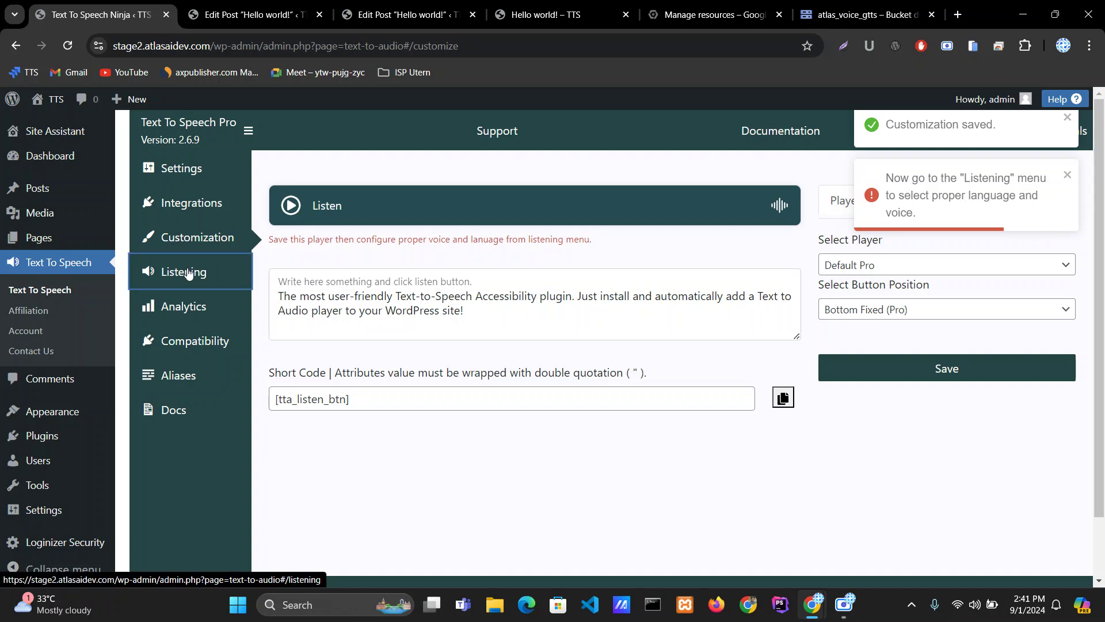
{"action": "left_click", "coordinate": [486, 268]}
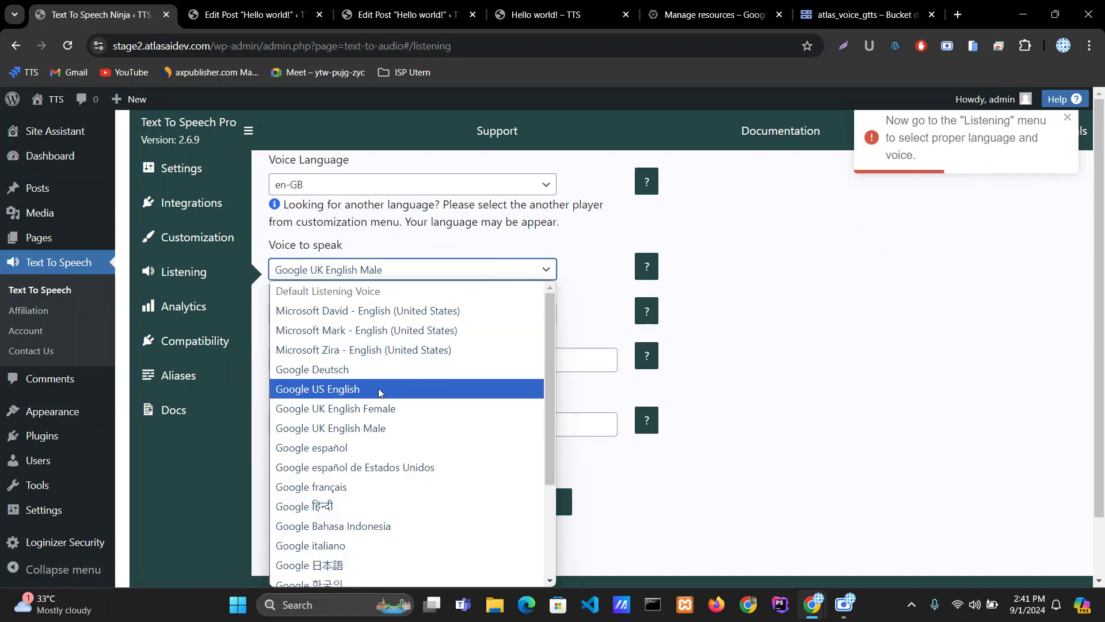
{"action": "left_click", "coordinate": [373, 350]}
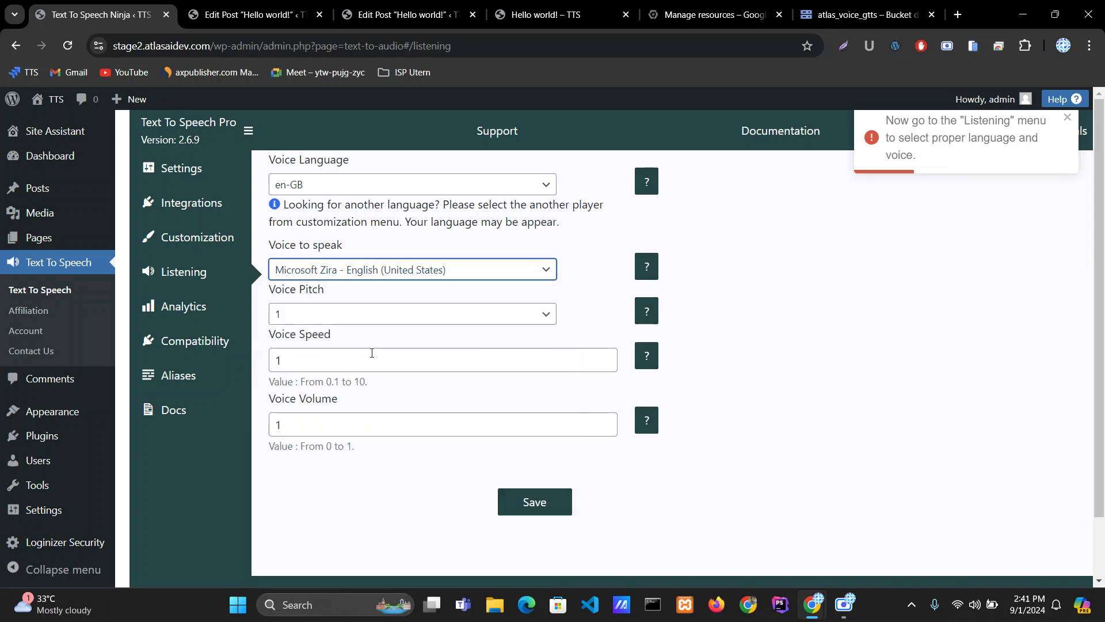
{"action": "left_click", "coordinate": [398, 185]}
{"action": "left_click", "coordinate": [311, 227]}
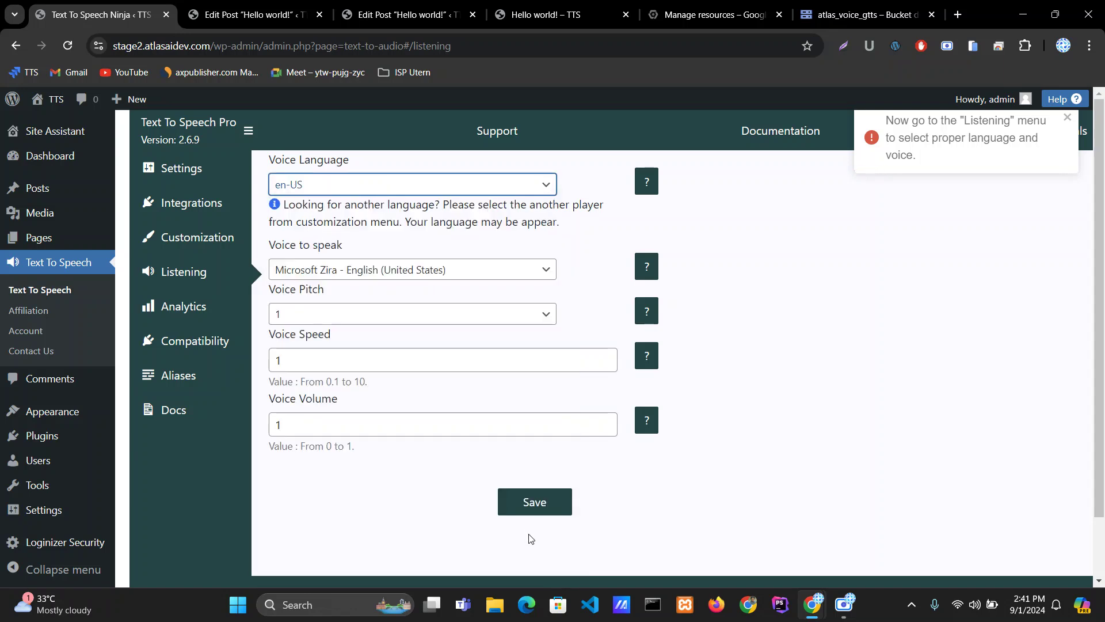
{"action": "left_click", "coordinate": [536, 508]}
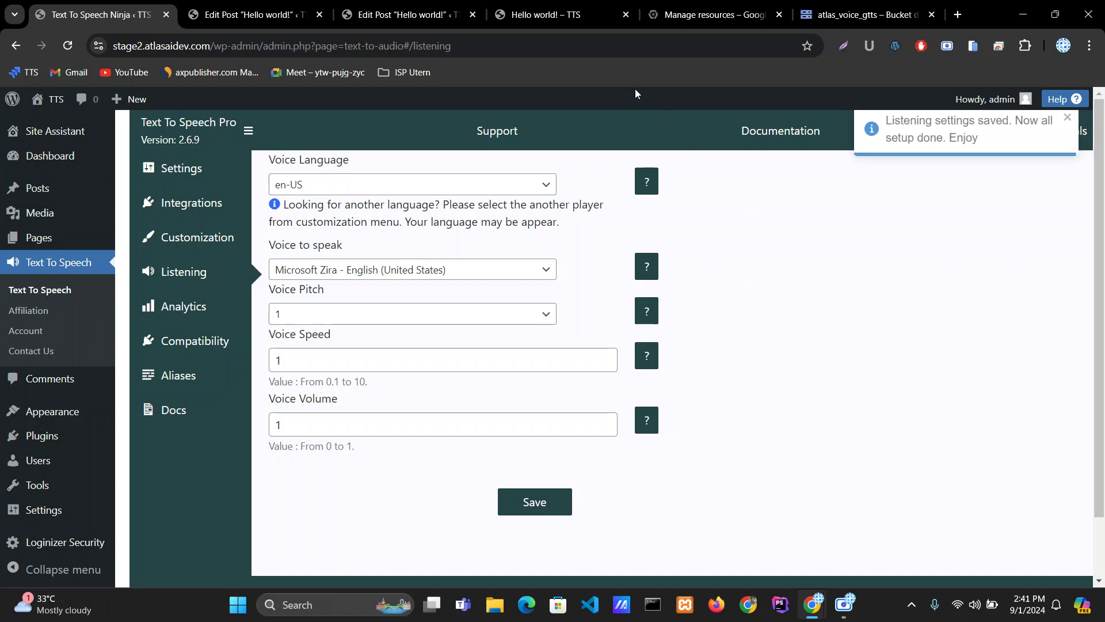
Refresh the "Hello world!" post and play the audio to test the Microsoft Zira voice
{"action": "left_click", "coordinate": [547, 14]}
{"action": "left_click", "coordinate": [68, 46]}
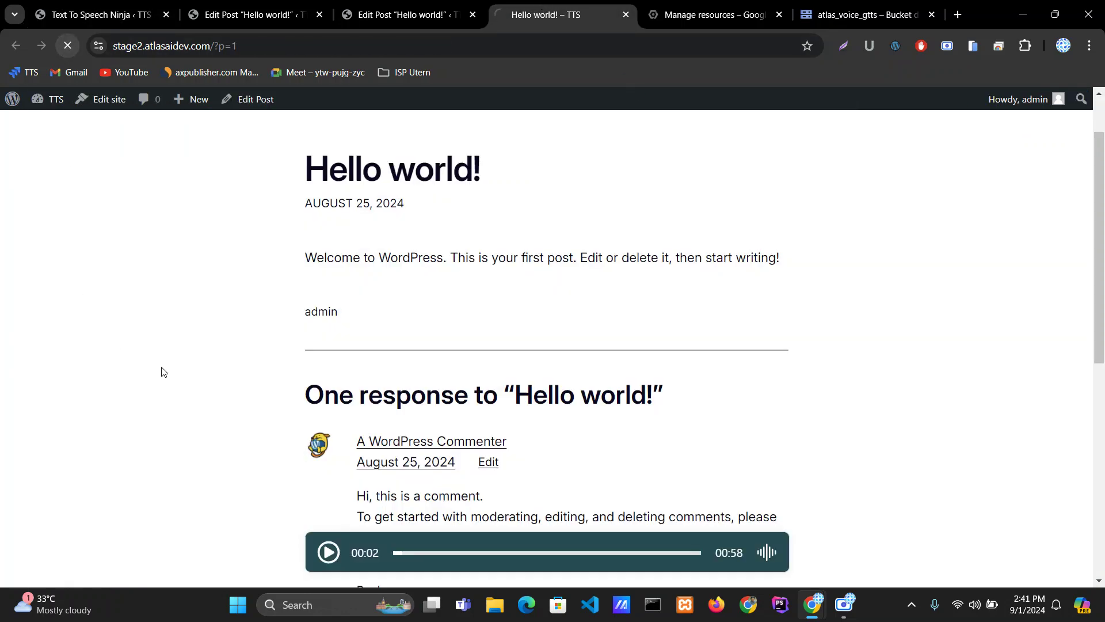
{"action": "left_click", "coordinate": [326, 553]}
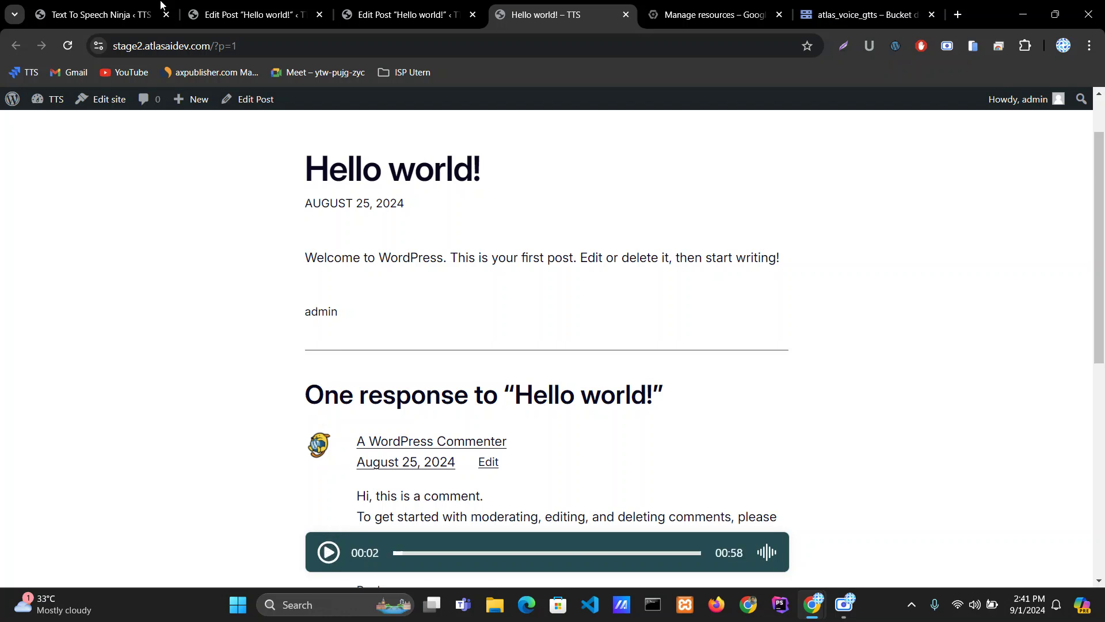
Save Microsoft Mark - English (United States) as the speaking voice in the Listening settings and refresh the "Hello world!" post
{"action": "key", "text": "ctrl+1"}
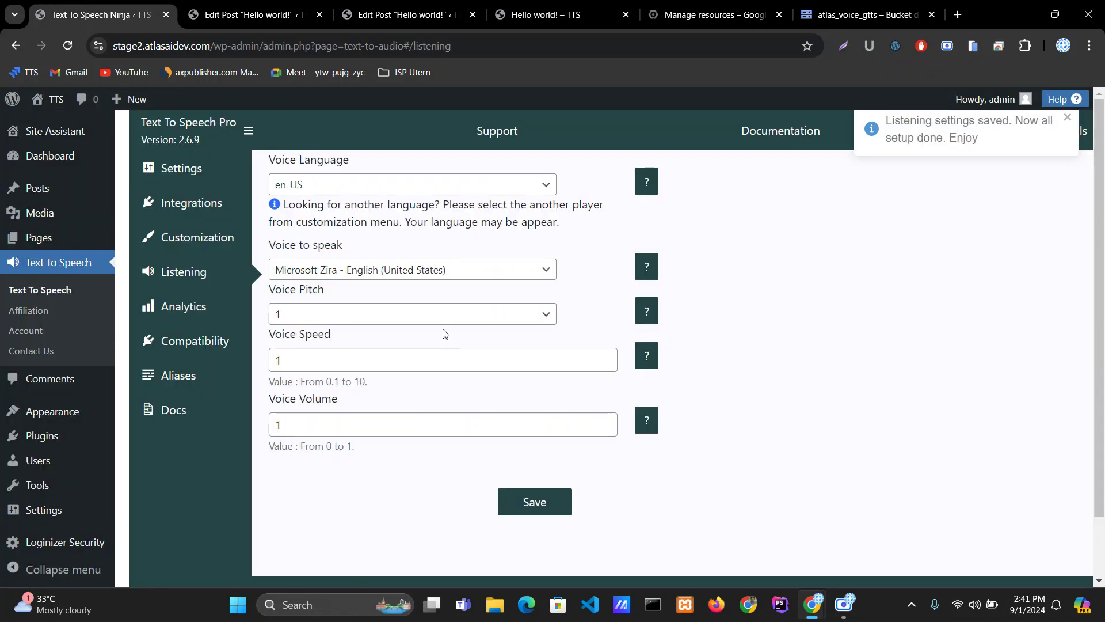
{"action": "left_click", "coordinate": [404, 184]}
{"action": "left_click", "coordinate": [573, 242]}
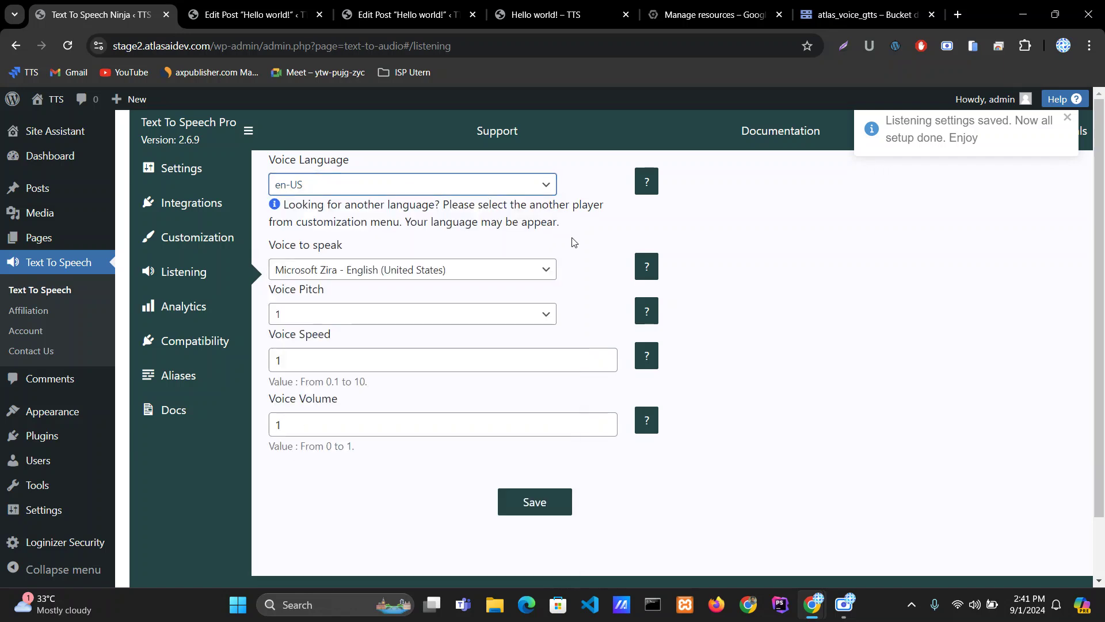
{"action": "left_click", "coordinate": [465, 269]}
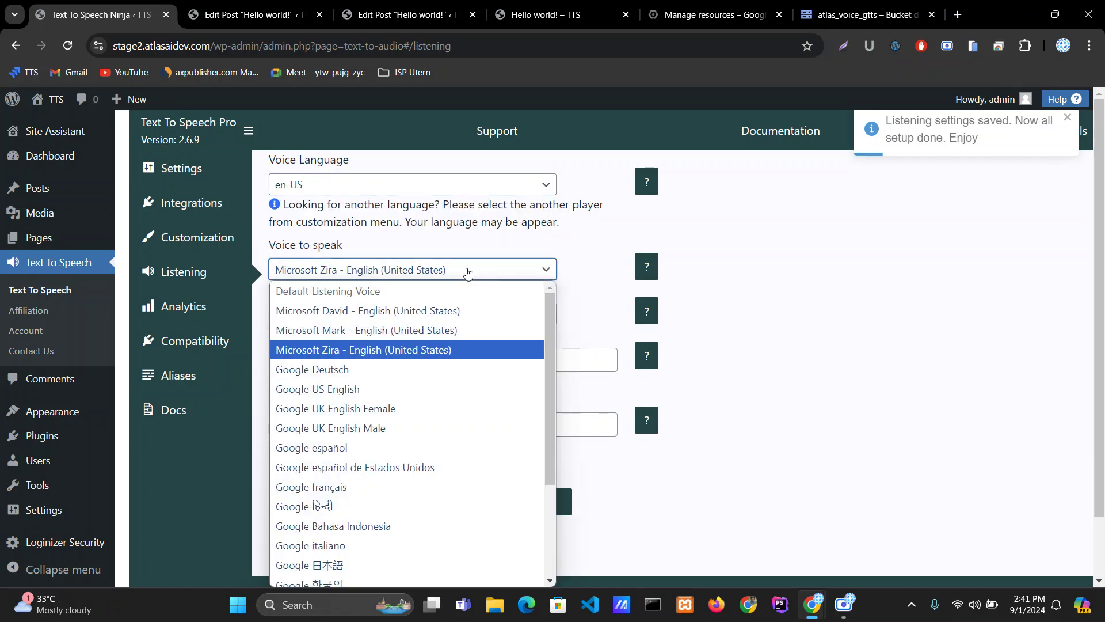
{"action": "left_click", "coordinate": [400, 330]}
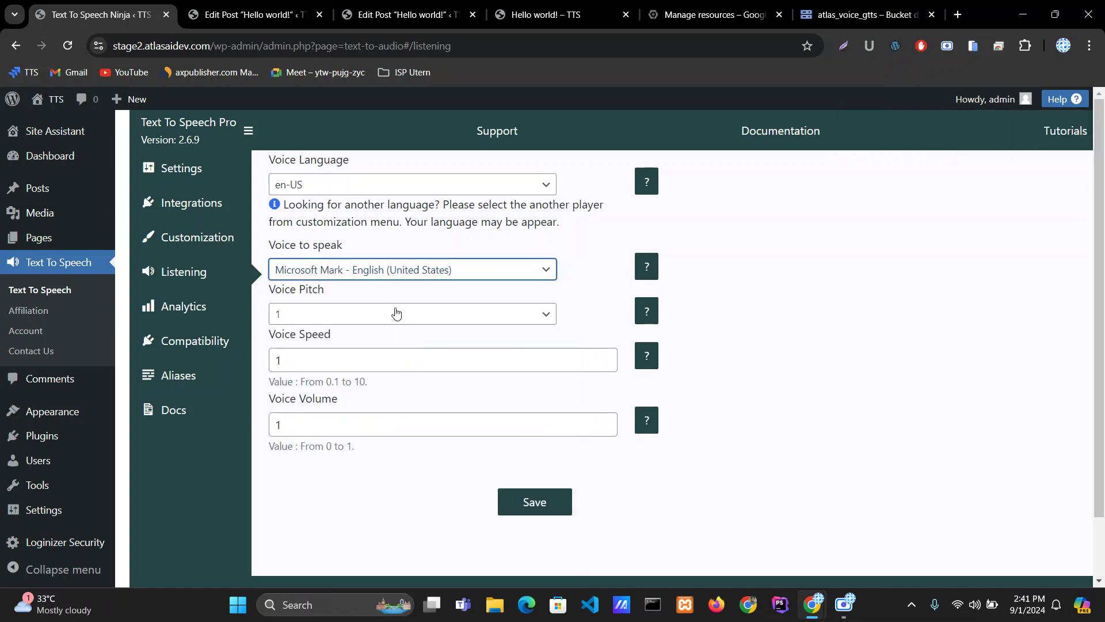
{"action": "left_click", "coordinate": [539, 501]}
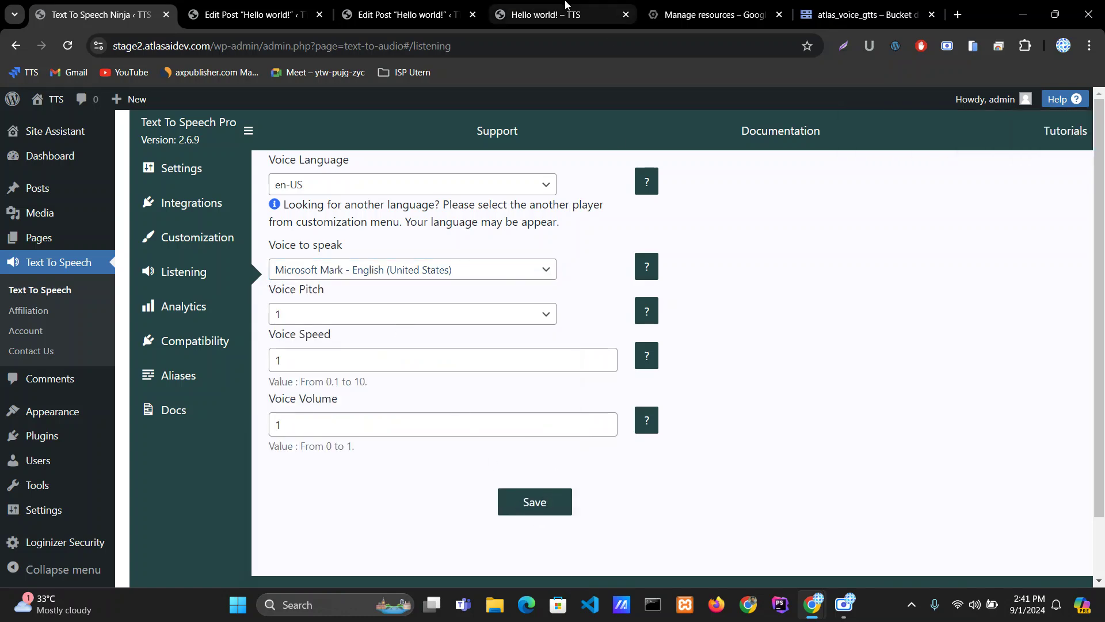
{"action": "left_click", "coordinate": [553, 14]}
{"action": "left_click", "coordinate": [67, 47]}
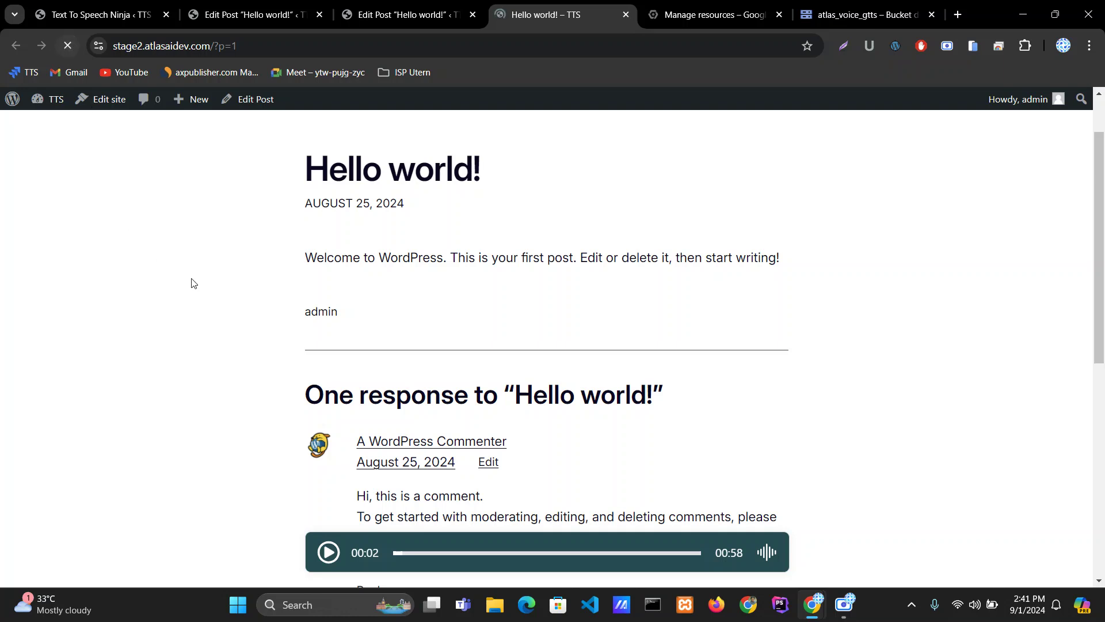
Set the Default Pro player's button position to Bottom Right (Pro) under Customization and save
{"action": "left_click", "coordinate": [104, 15]}
{"action": "left_click", "coordinate": [193, 242]}
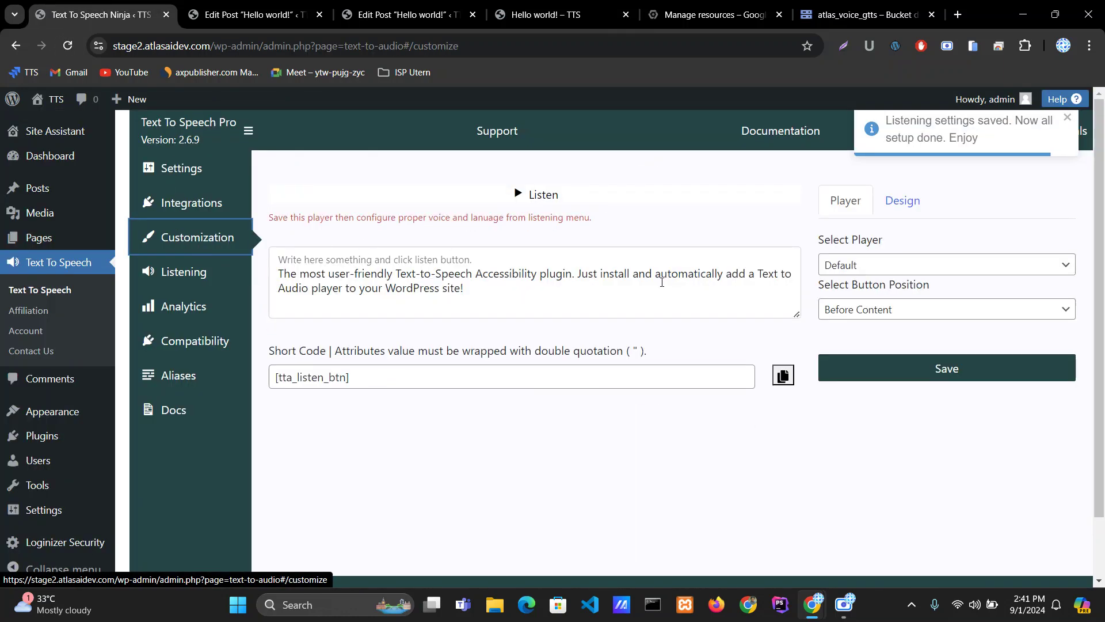
{"action": "left_click", "coordinate": [967, 312]}
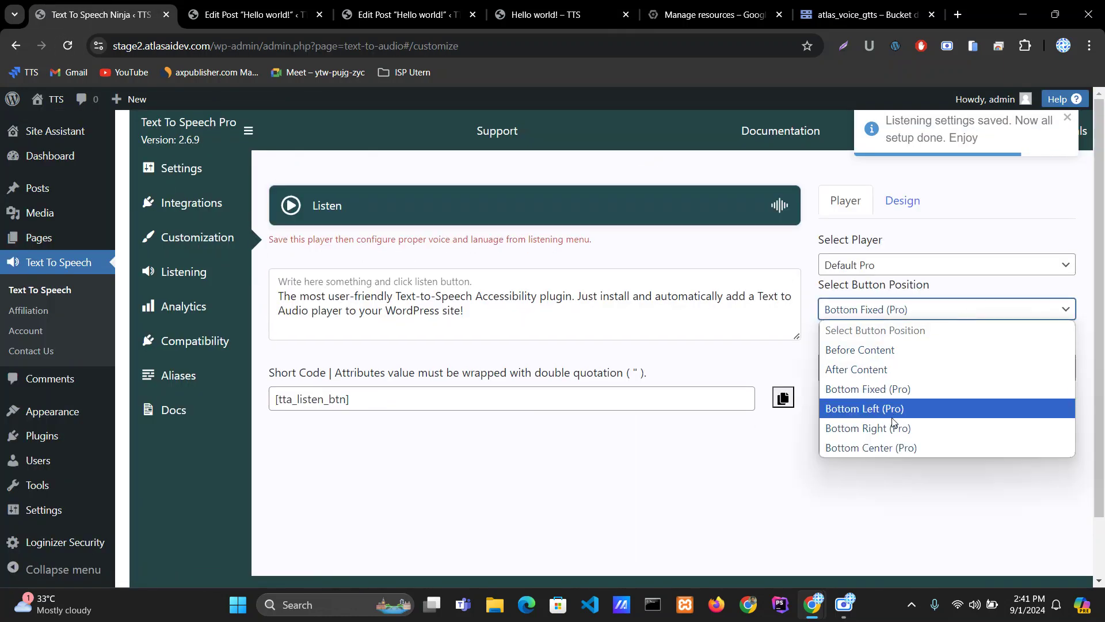
{"action": "left_click", "coordinate": [920, 433]}
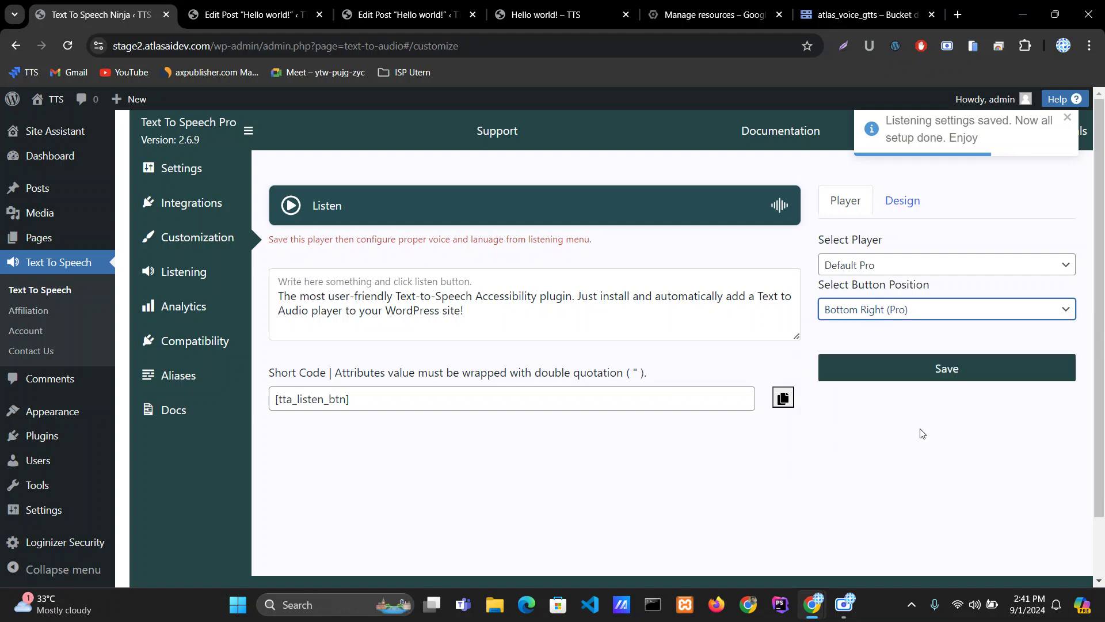
{"action": "left_click", "coordinate": [960, 372]}
Reload the "Hello world!" post and test the bottom-right player by playing and pausing the audio
{"action": "left_click", "coordinate": [552, 14]}
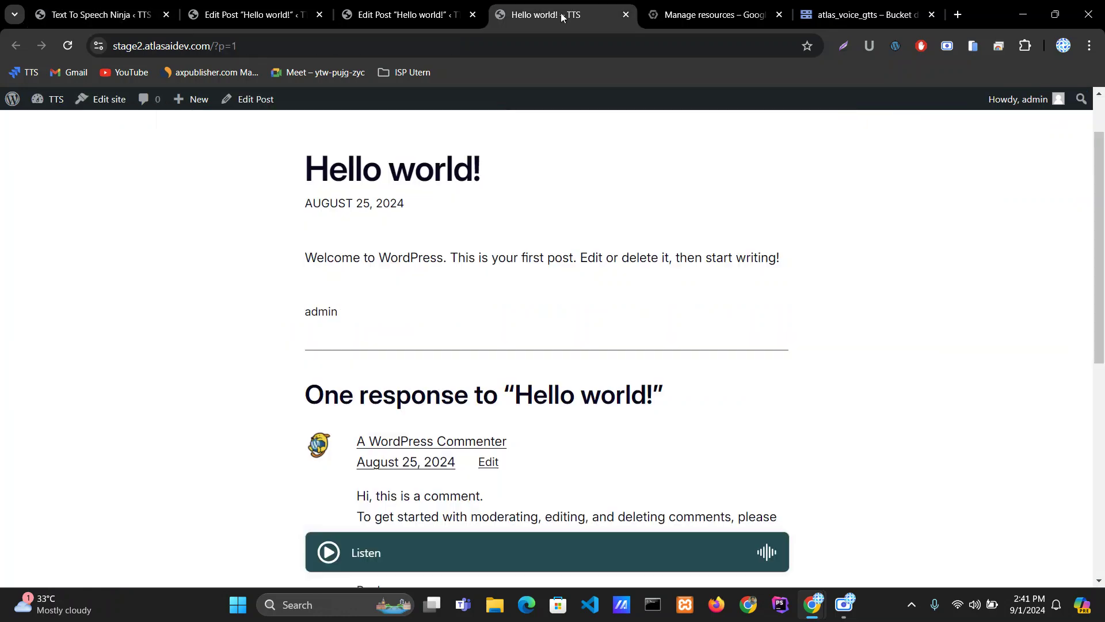
{"action": "left_click", "coordinate": [68, 45]}
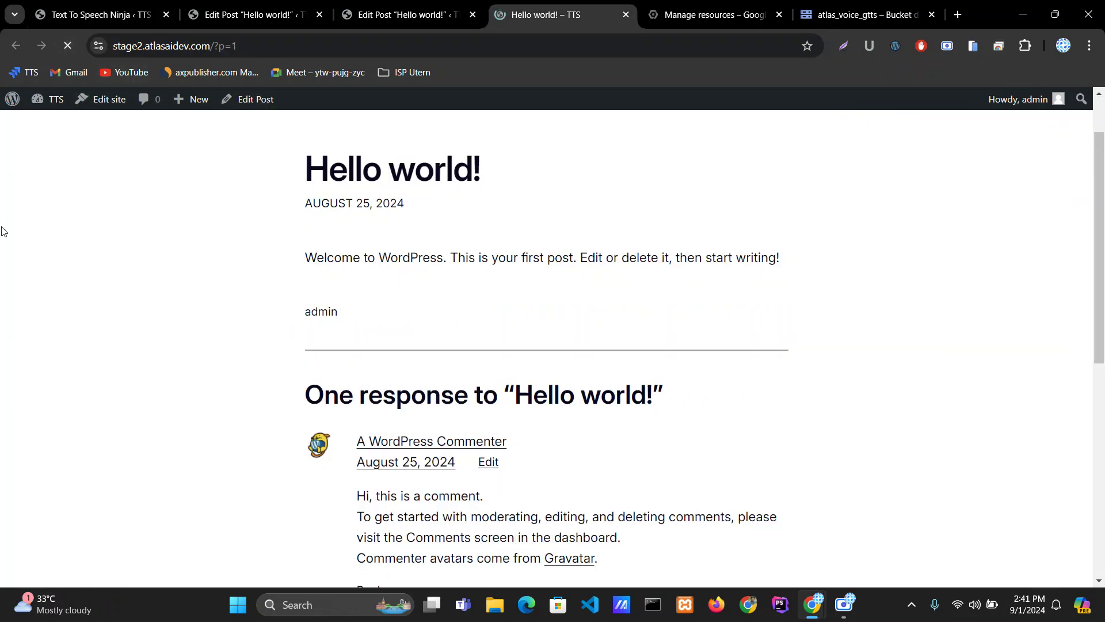
{"action": "left_click", "coordinate": [734, 553]}
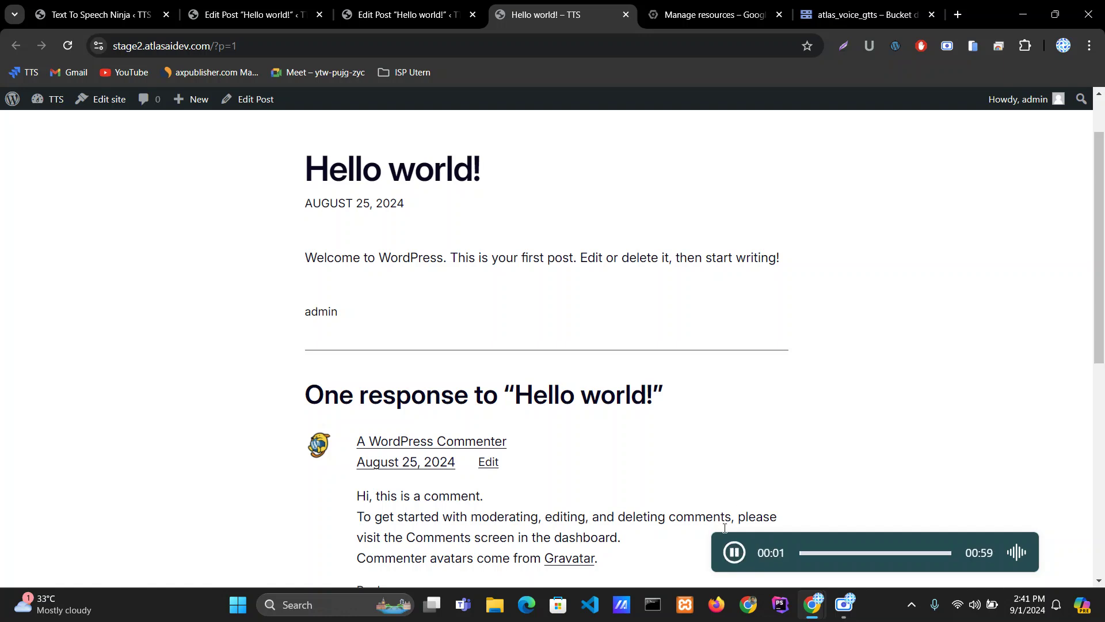
{"action": "left_click", "coordinate": [734, 553]}
Select Google TTS Pro as the player in the plugin's Customization settings and save
{"action": "left_click", "coordinate": [68, 6]}
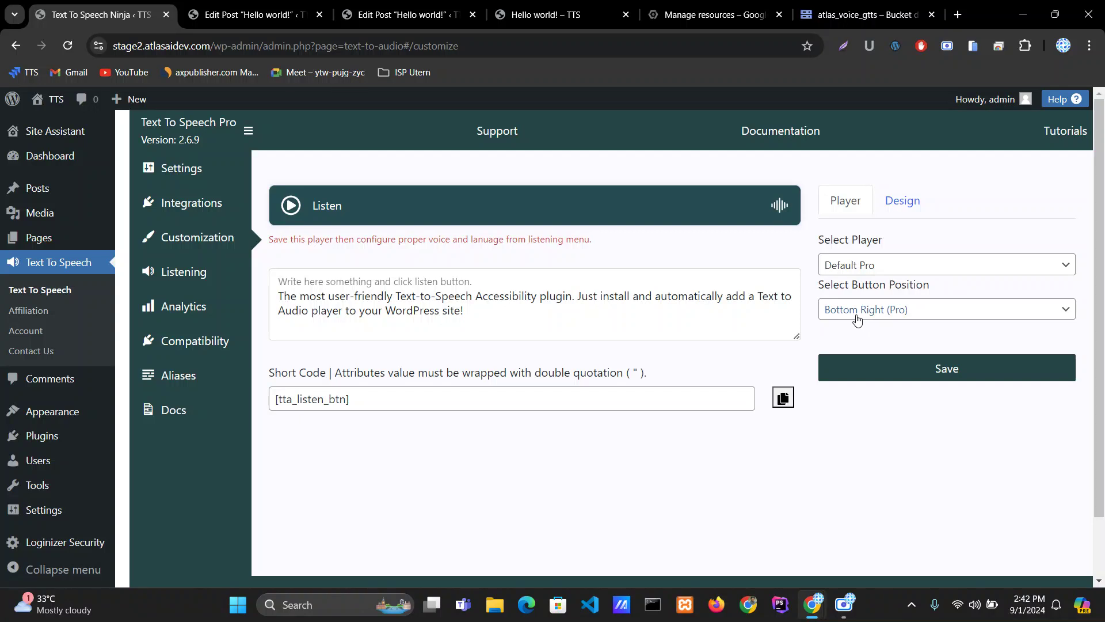
{"action": "left_click", "coordinate": [882, 264]}
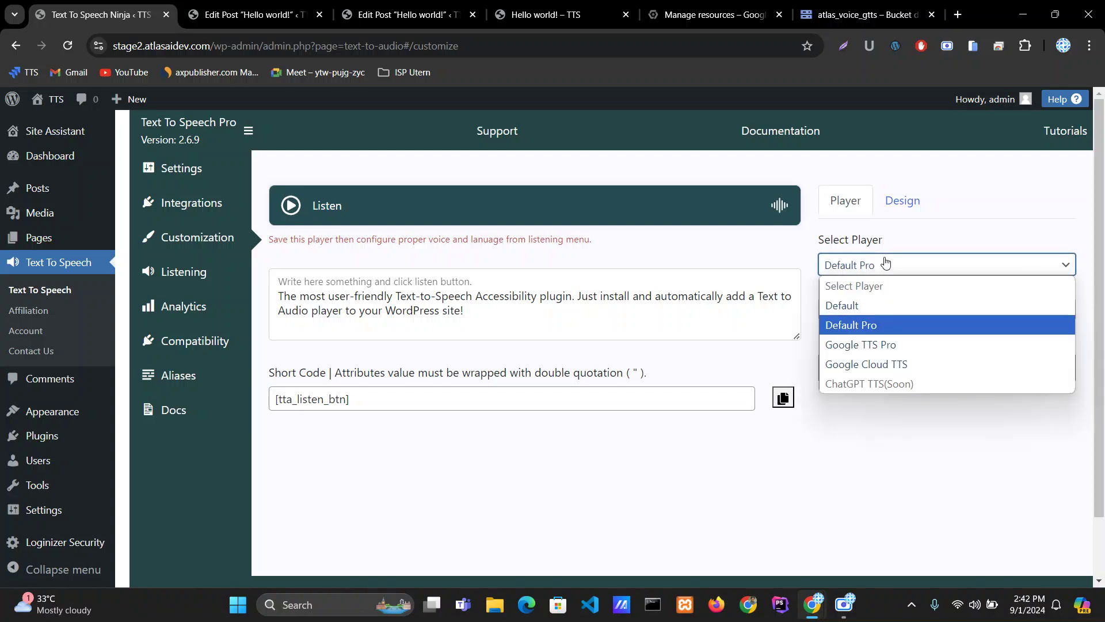
{"action": "left_click", "coordinate": [889, 345]}
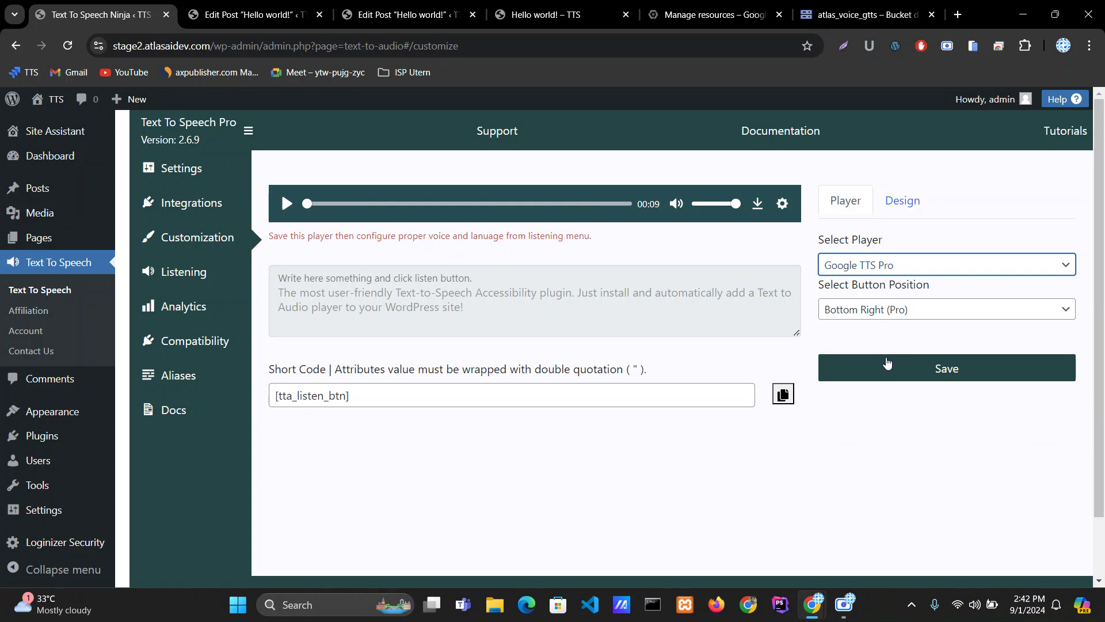
{"action": "left_click", "coordinate": [888, 366]}
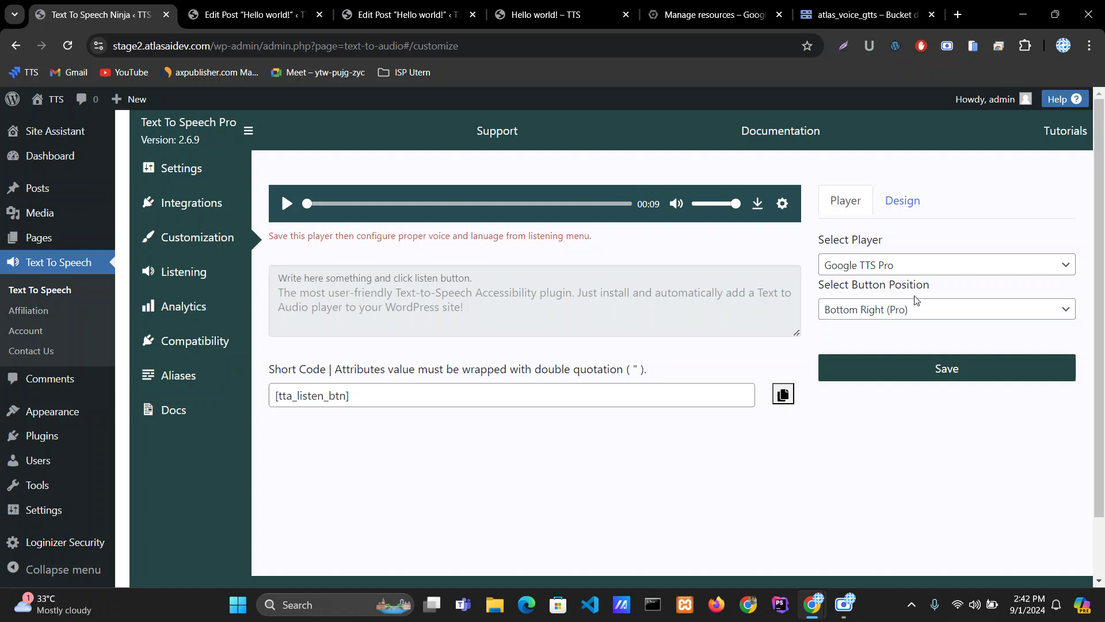
{"action": "left_click", "coordinate": [952, 364]}
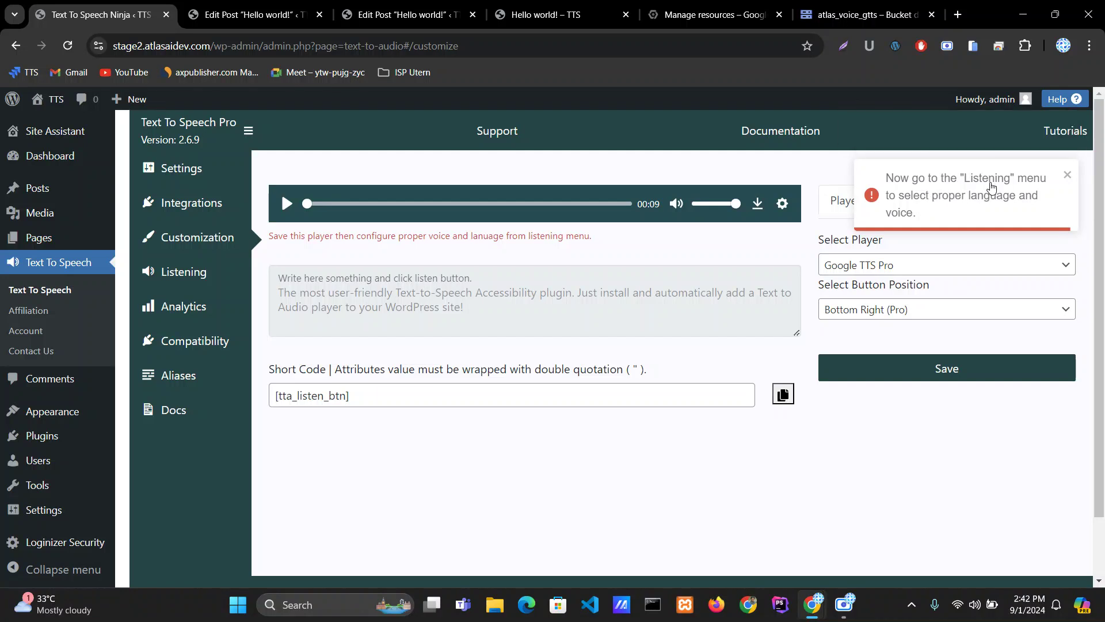
Set the voice language to English (United States) in the Listening settings and save
{"action": "left_click", "coordinate": [196, 273]}
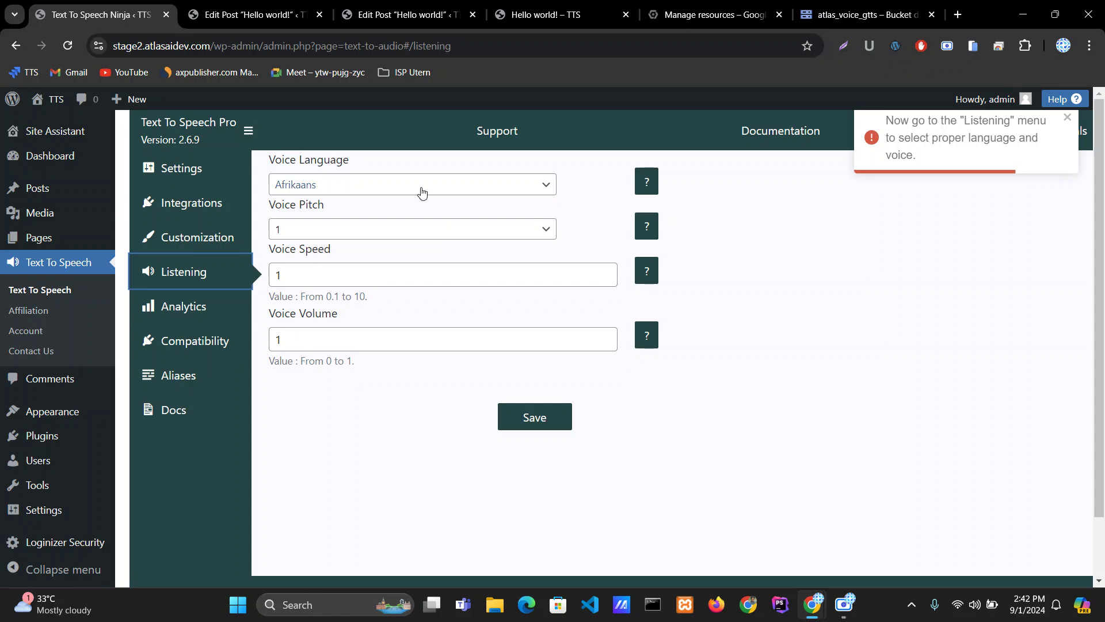
{"action": "left_click", "coordinate": [313, 191]}
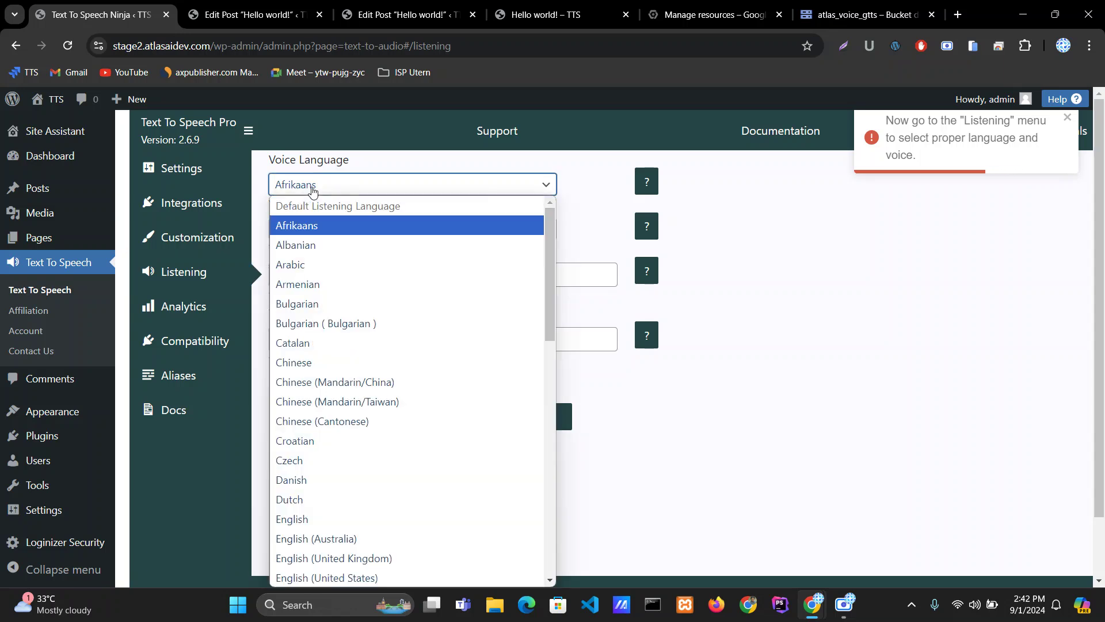
{"action": "left_click", "coordinate": [571, 177]}
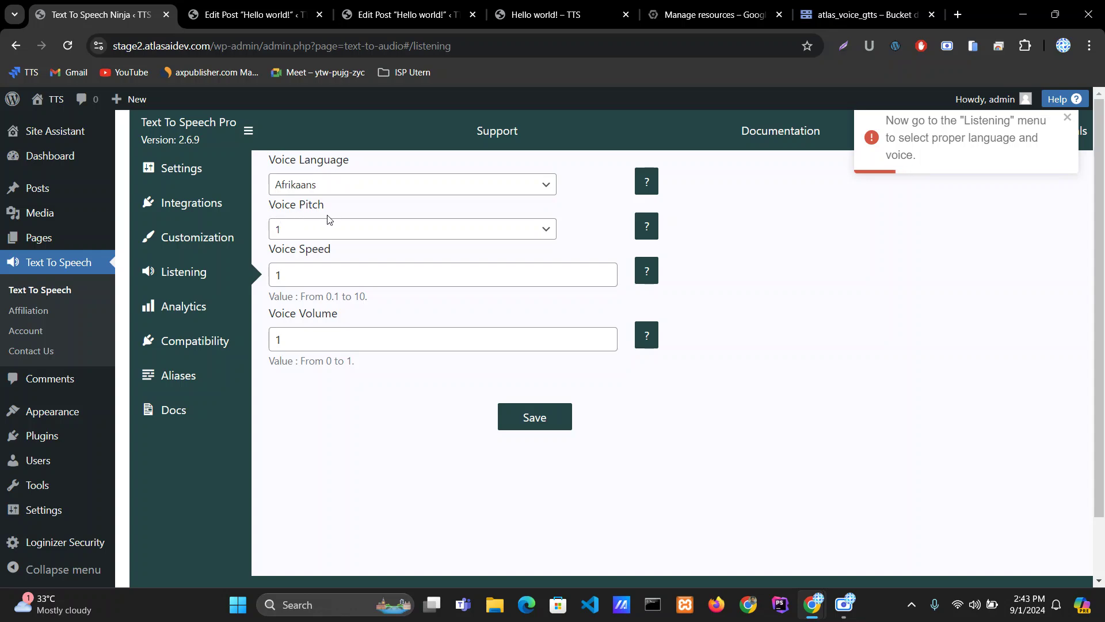
{"action": "left_click", "coordinate": [325, 186]}
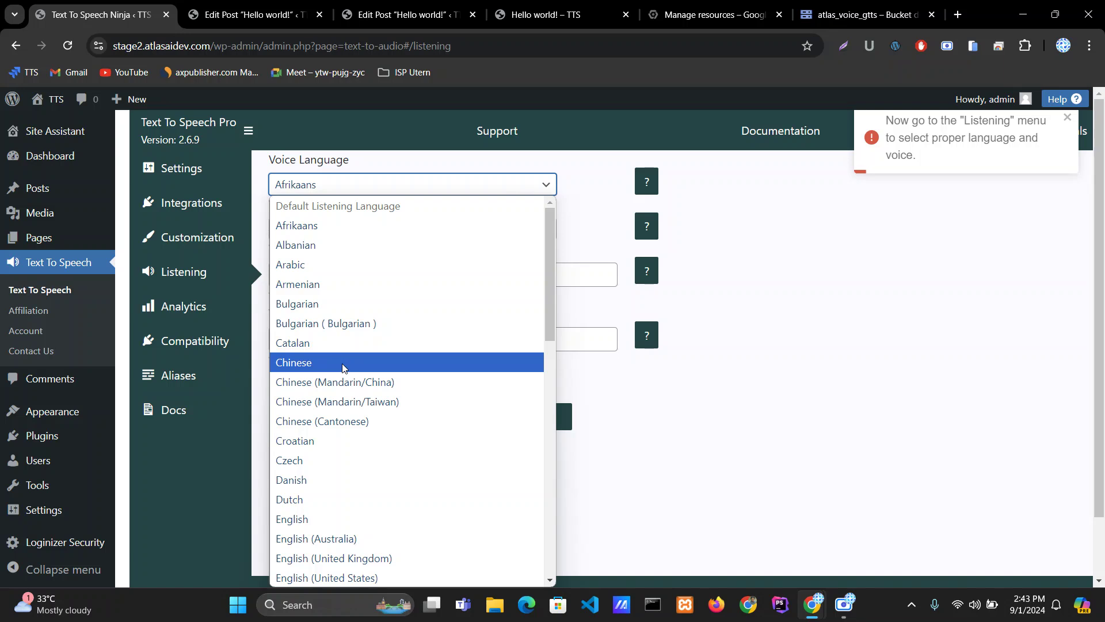
{"action": "scroll", "coordinate": [340, 367], "scroll_direction": "down", "scroll_amount": 5}
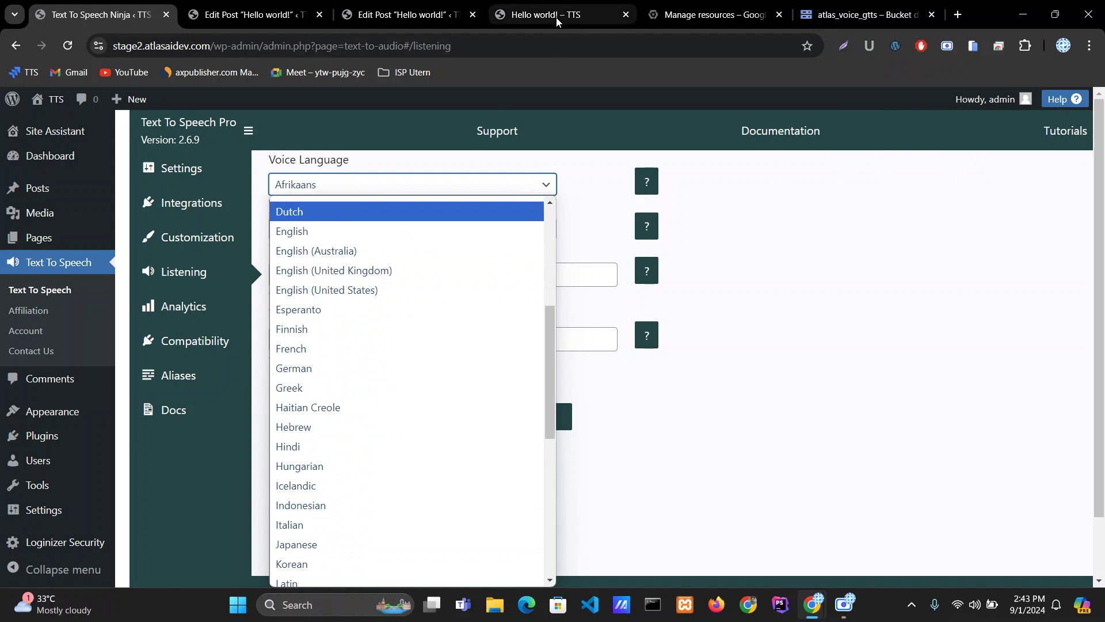
{"action": "scroll", "coordinate": [315, 246], "scroll_direction": "up", "scroll_amount": 1}
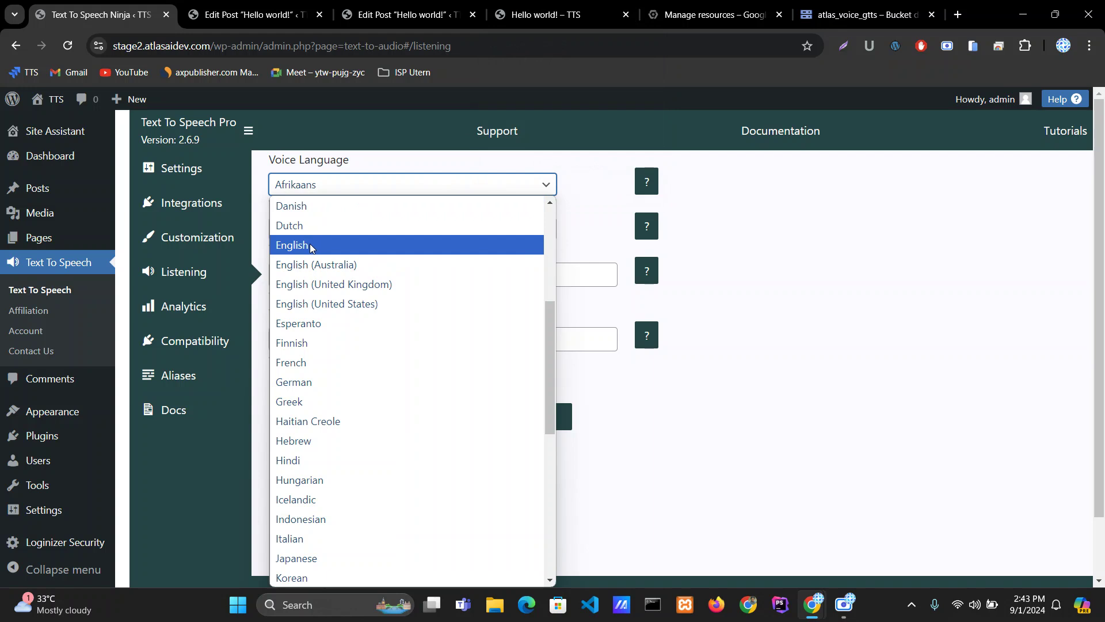
{"action": "left_click", "coordinate": [341, 305]}
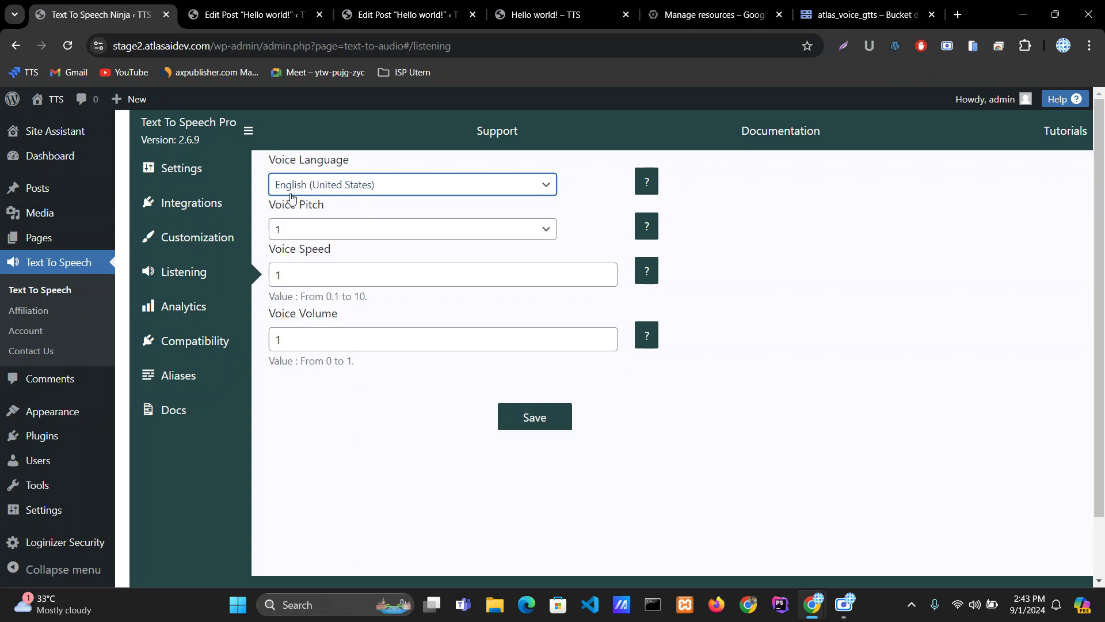
{"action": "left_click", "coordinate": [531, 415]}
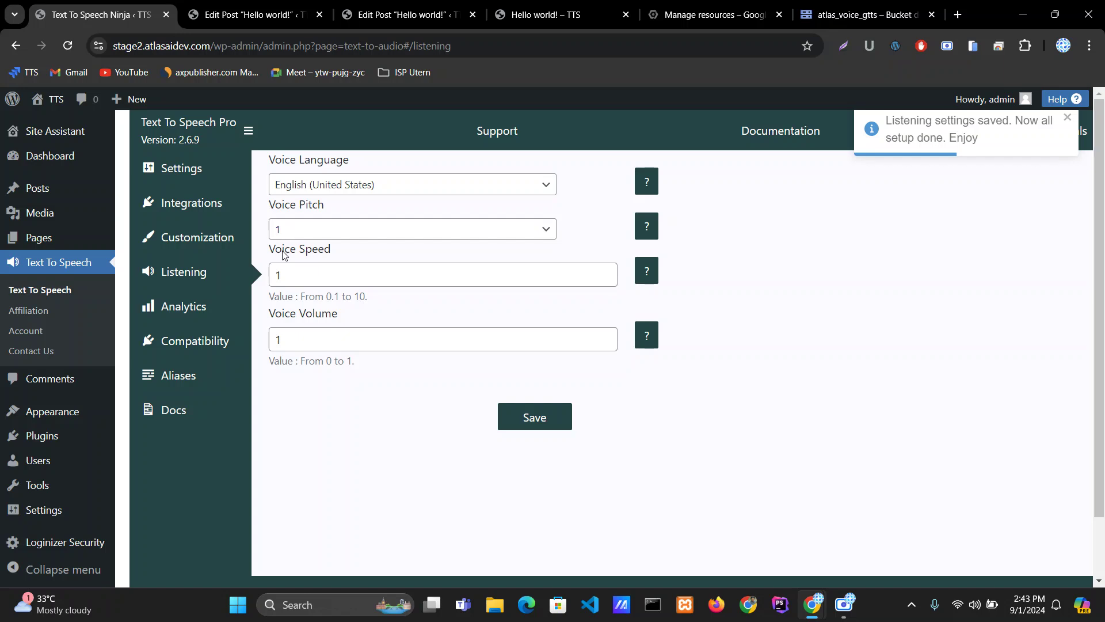
Review the player options under Customization, the Google Cloud TTS setup under Integrations, and the Listening settings
{"action": "left_click", "coordinate": [180, 237]}
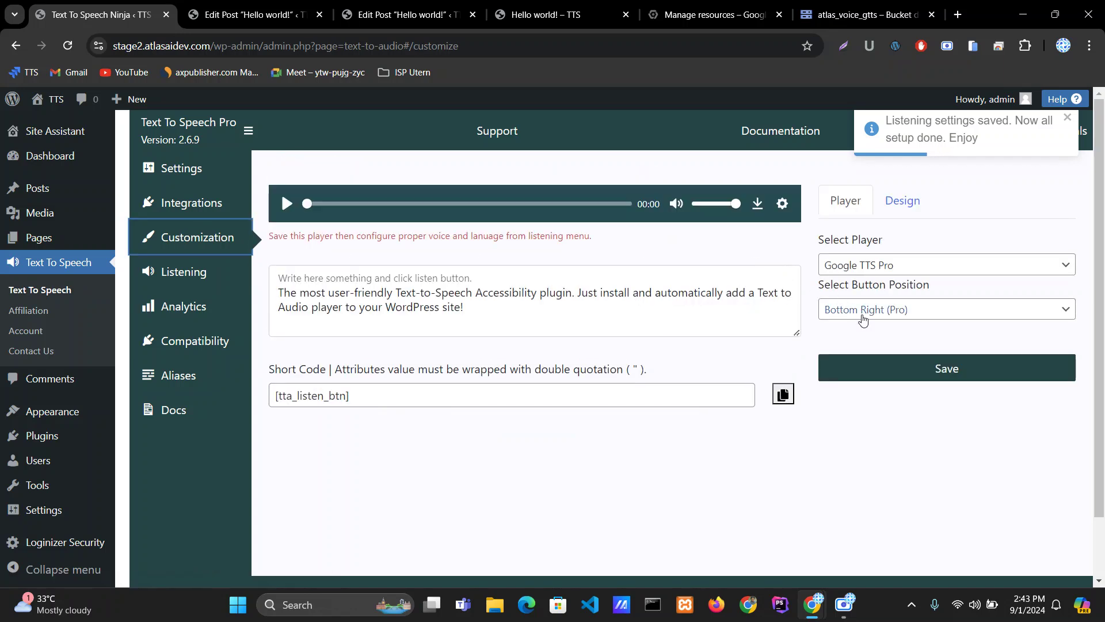
{"action": "left_click", "coordinate": [885, 266]}
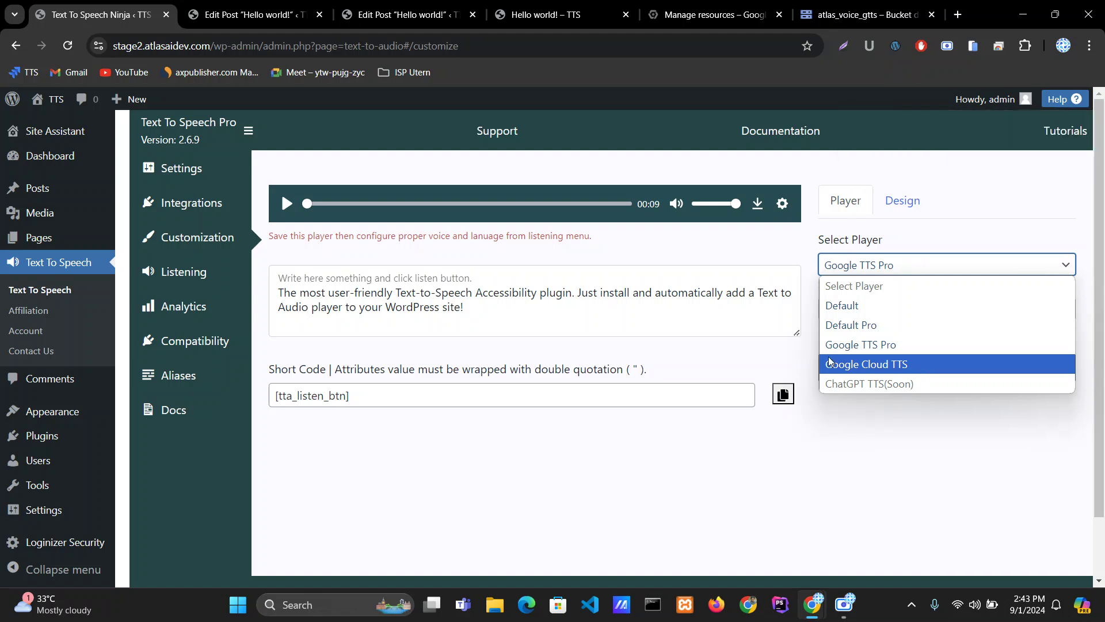
{"action": "left_click", "coordinate": [861, 344]}
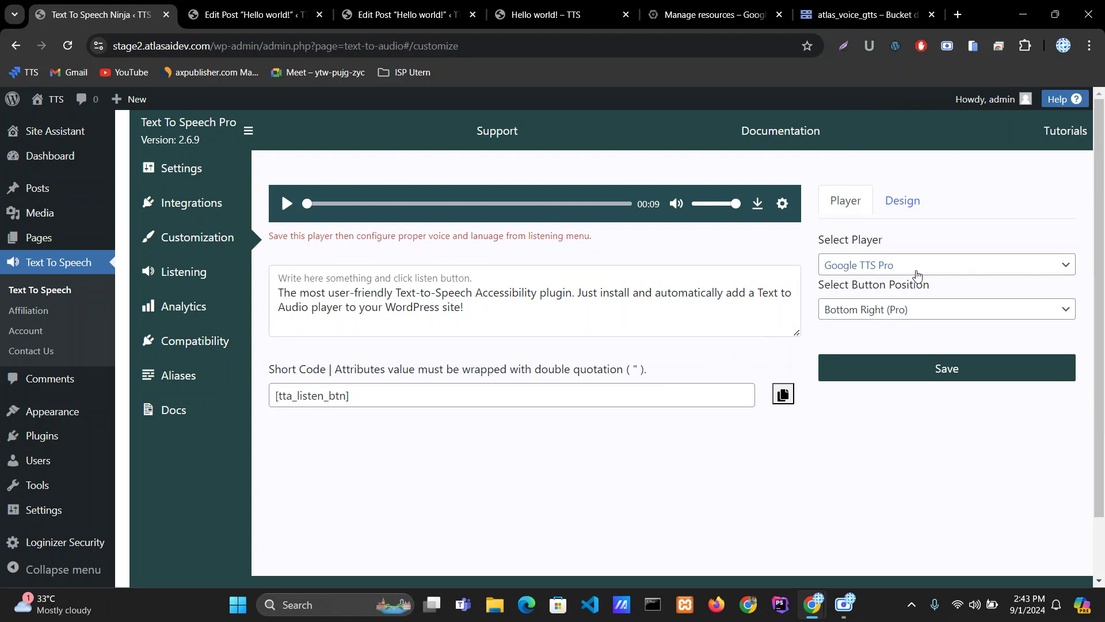
{"action": "left_click", "coordinate": [192, 208]}
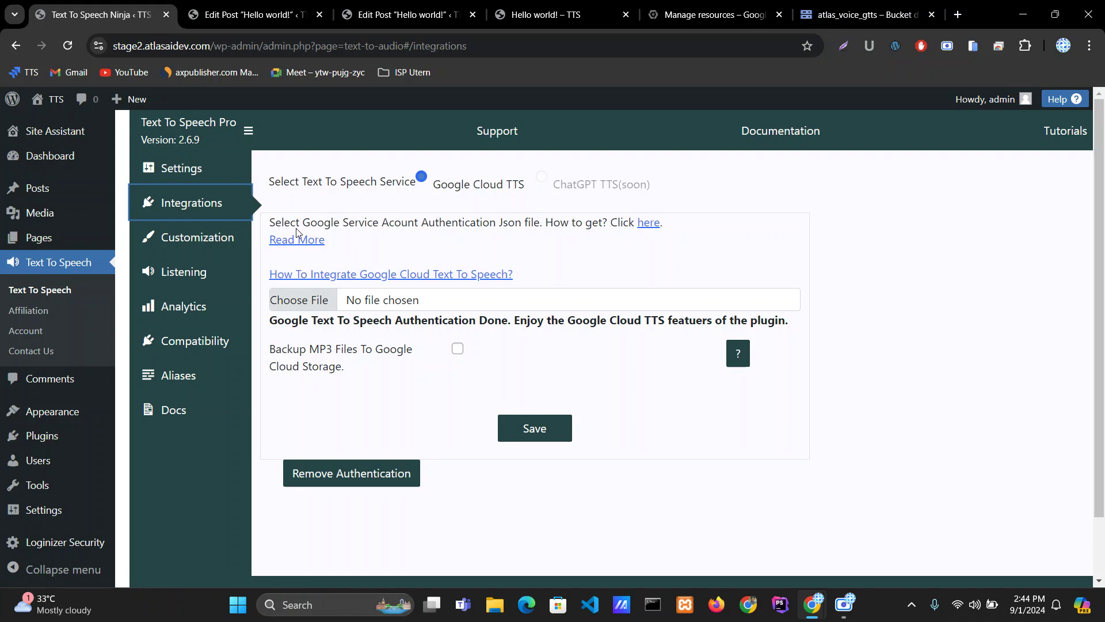
{"action": "left_click", "coordinate": [191, 233]}
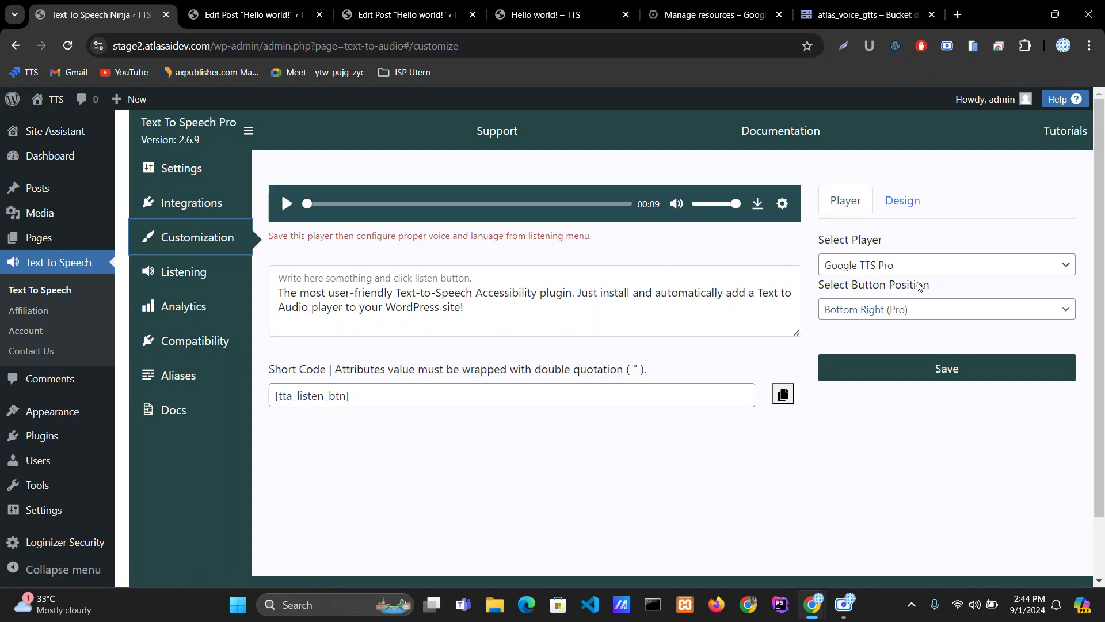
{"action": "left_click", "coordinate": [914, 264]}
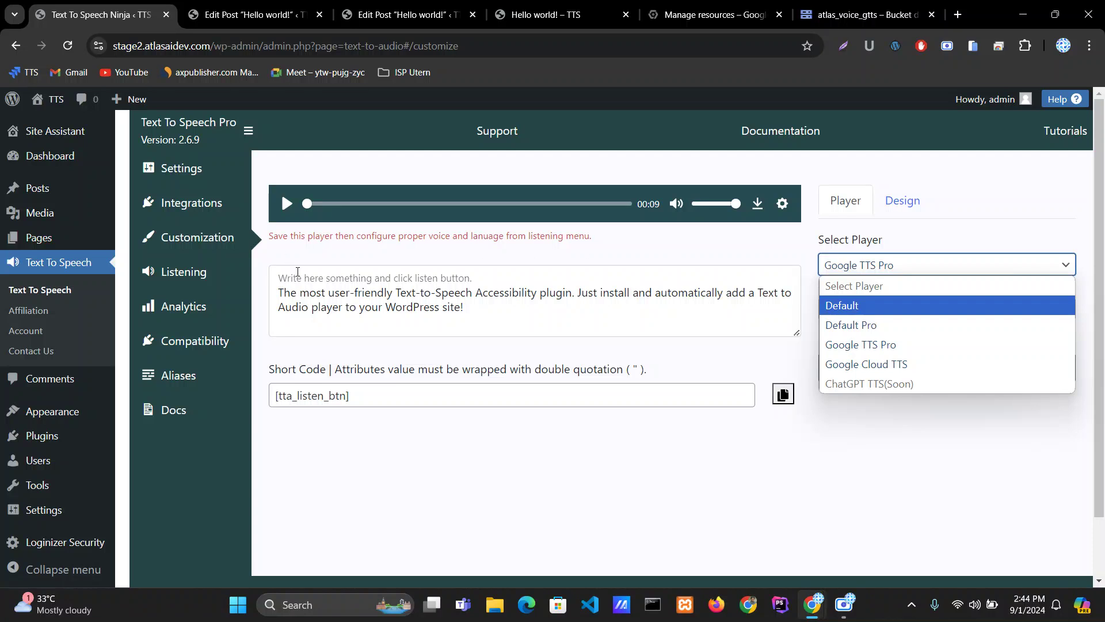
{"action": "left_click", "coordinate": [186, 273]}
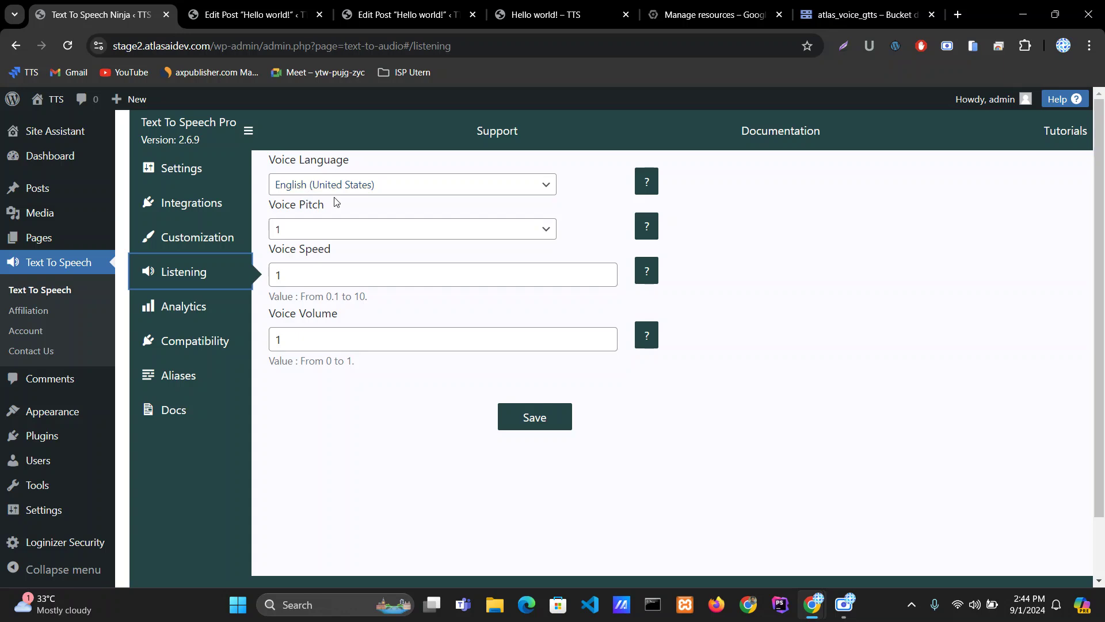
Refresh the "Hello world!" post, play and pause the Google TTS Pro audio, and return to the plugin settings
{"action": "left_click", "coordinate": [552, 14]}
{"action": "left_click", "coordinate": [61, 46]}
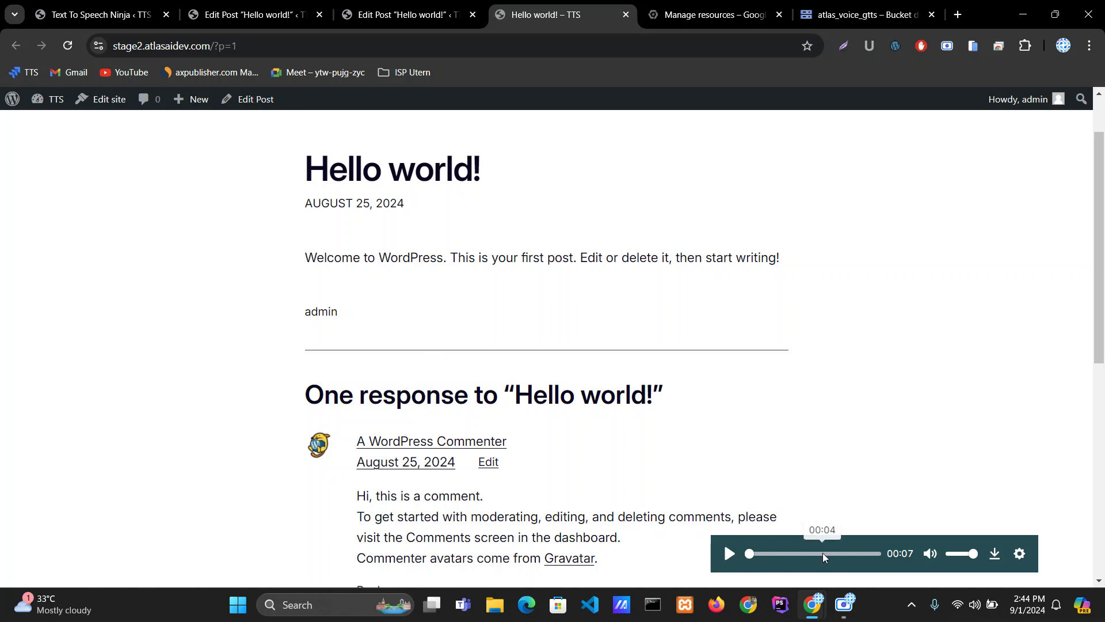
{"action": "left_click", "coordinate": [730, 552]}
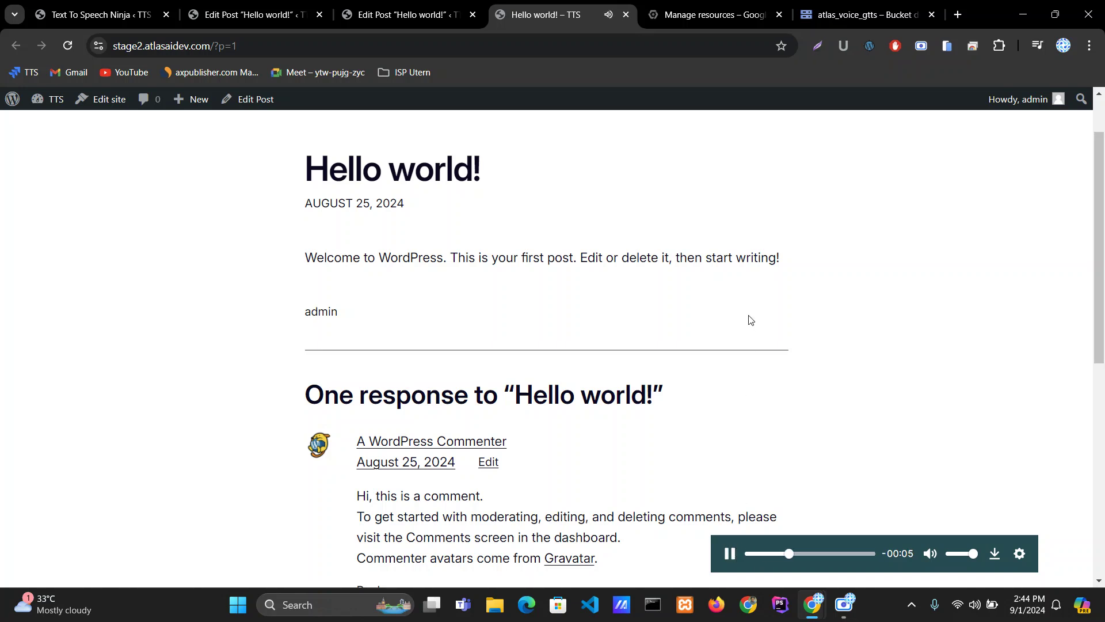
{"action": "left_click", "coordinate": [730, 554]}
{"action": "left_click", "coordinate": [123, 4]}
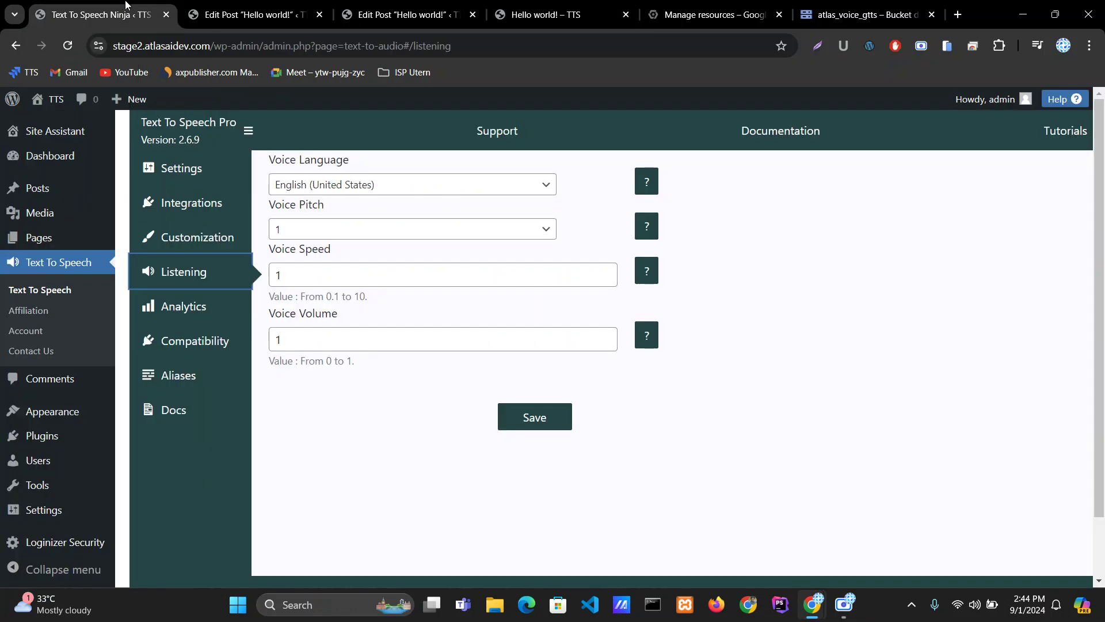
Set the voice language to English (United Kingdom) in the Listening settings and save
{"action": "left_click", "coordinate": [485, 190]}
{"action": "scroll", "coordinate": [434, 472], "scroll_direction": "down", "scroll_amount": 3}
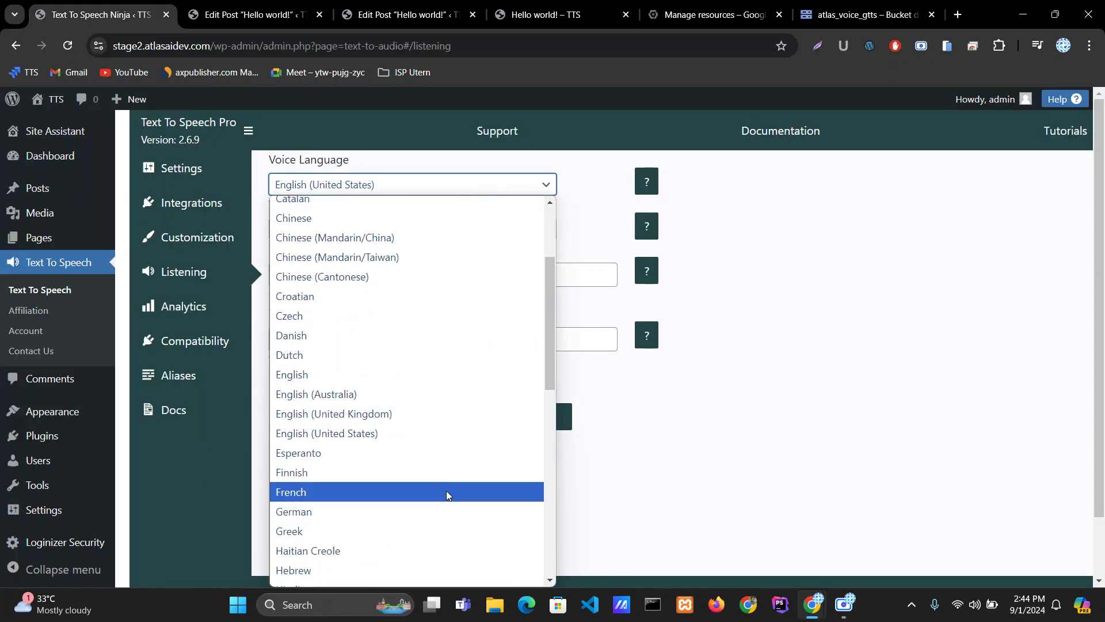
{"action": "left_click", "coordinate": [390, 420]}
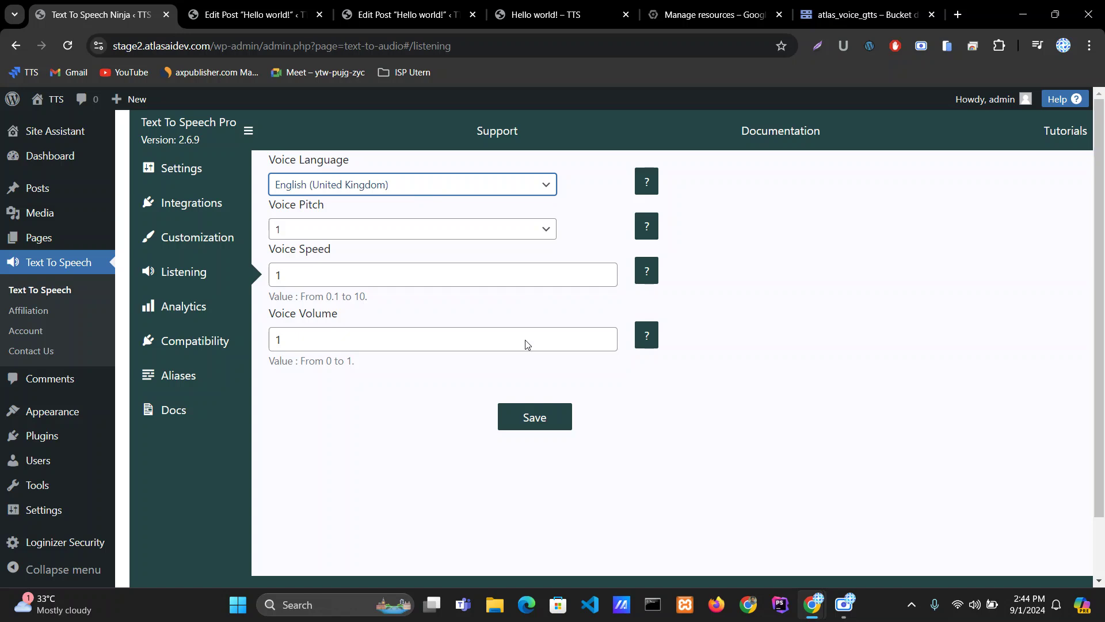
{"action": "left_click", "coordinate": [524, 425]}
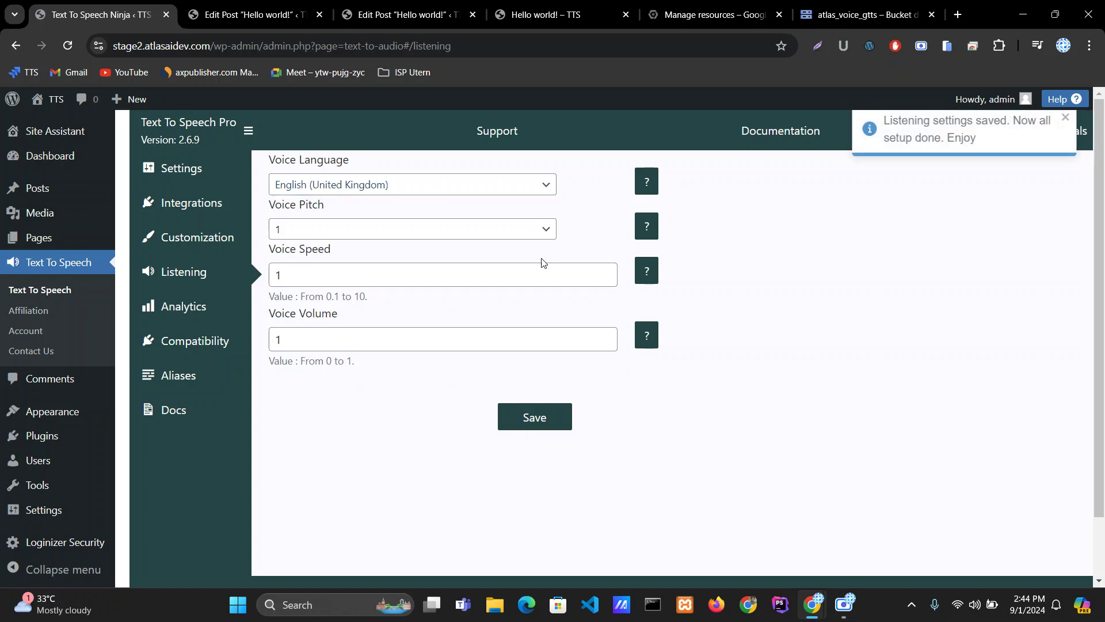
Refresh the "Hello world!" post and try to play its audio with the Google TTS Pro player
{"action": "left_click", "coordinate": [575, 12]}
{"action": "left_click", "coordinate": [68, 46]}
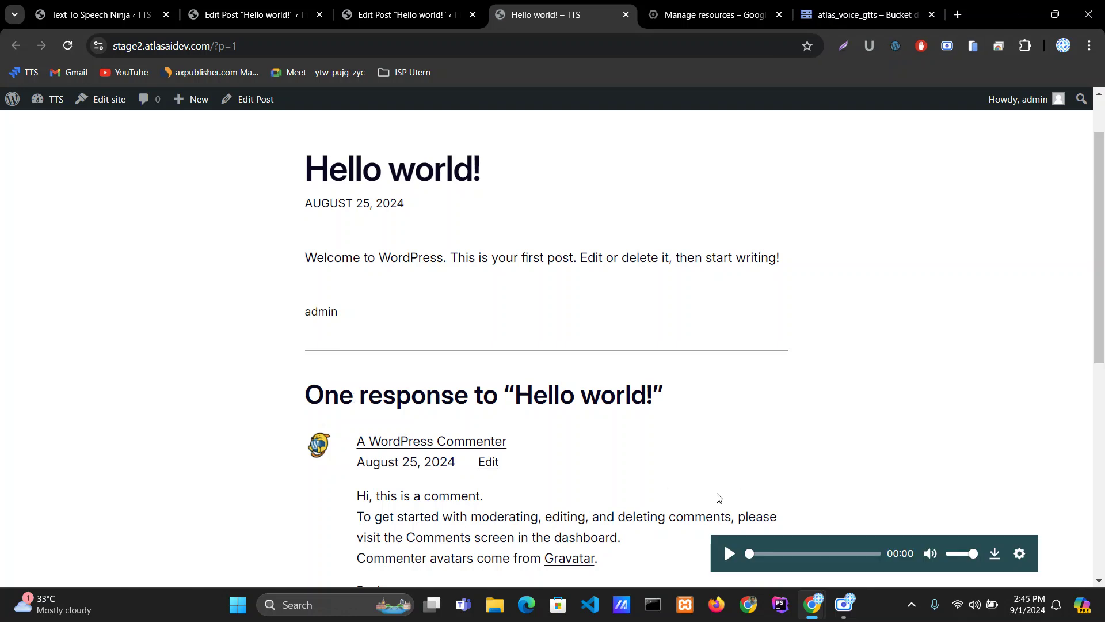
{"action": "left_click", "coordinate": [729, 554]}
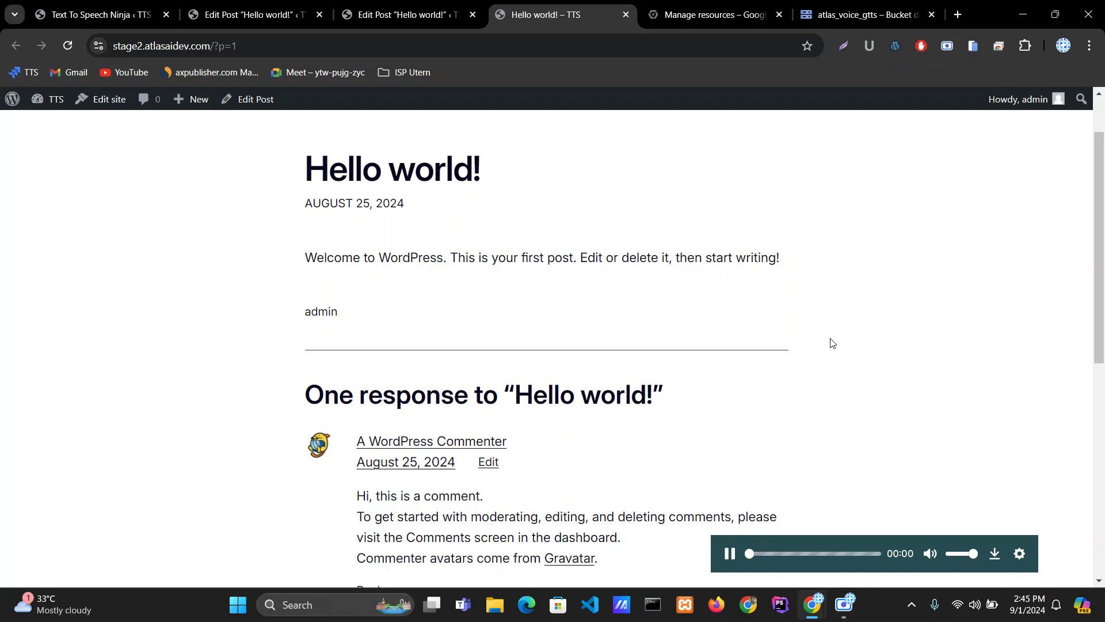
Inspect the post page and check the browser console for errors
{"action": "right_click", "coordinate": [832, 343]}
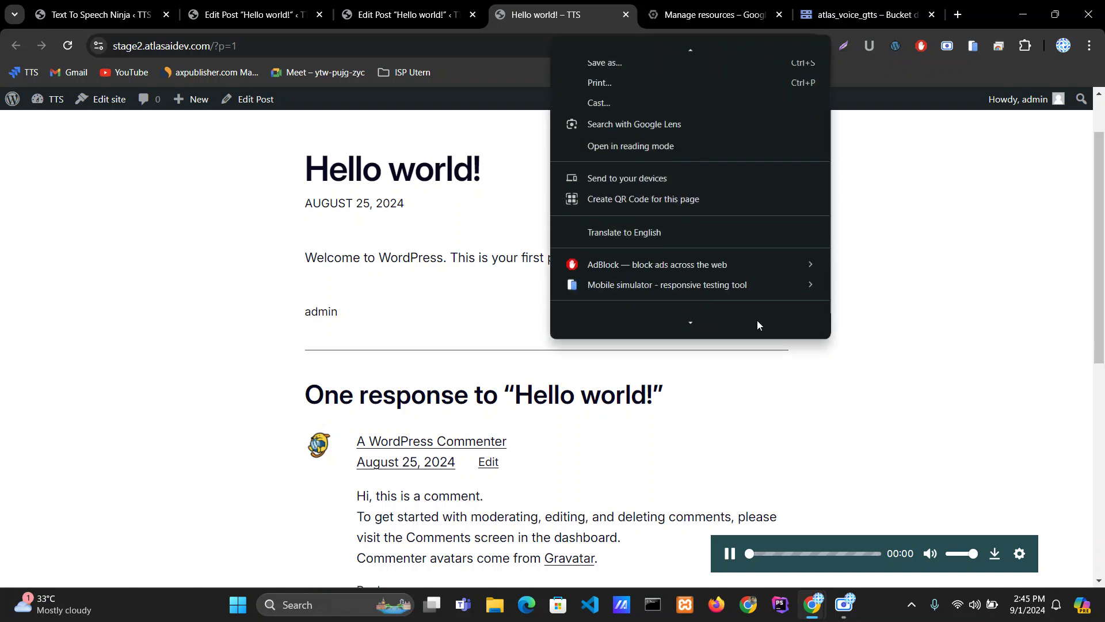
{"action": "left_click", "coordinate": [646, 322]}
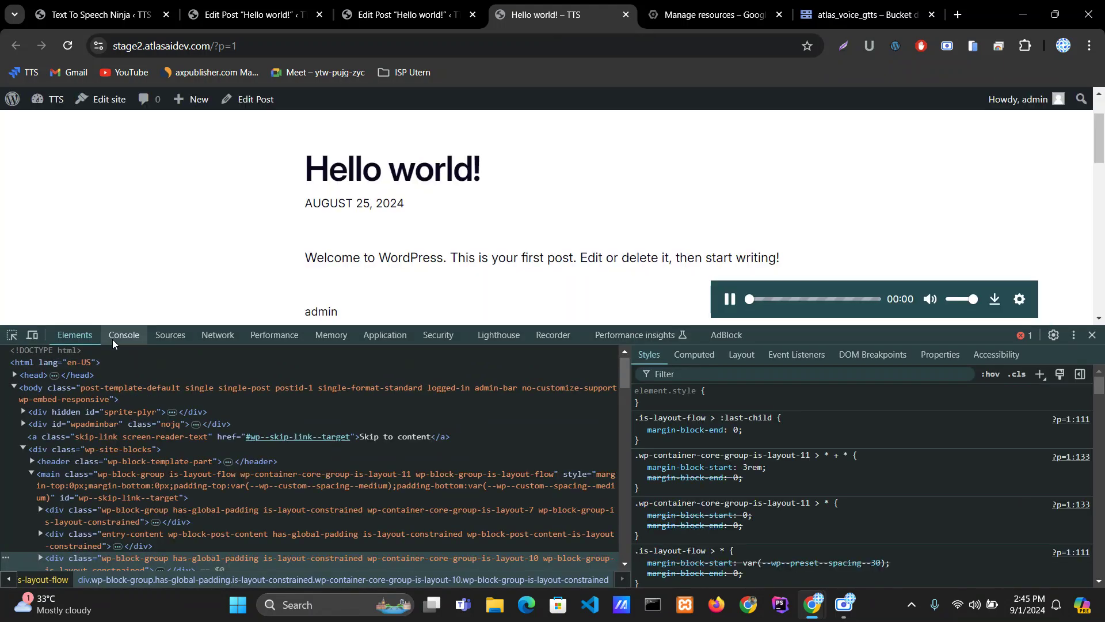
{"action": "left_click", "coordinate": [113, 341]}
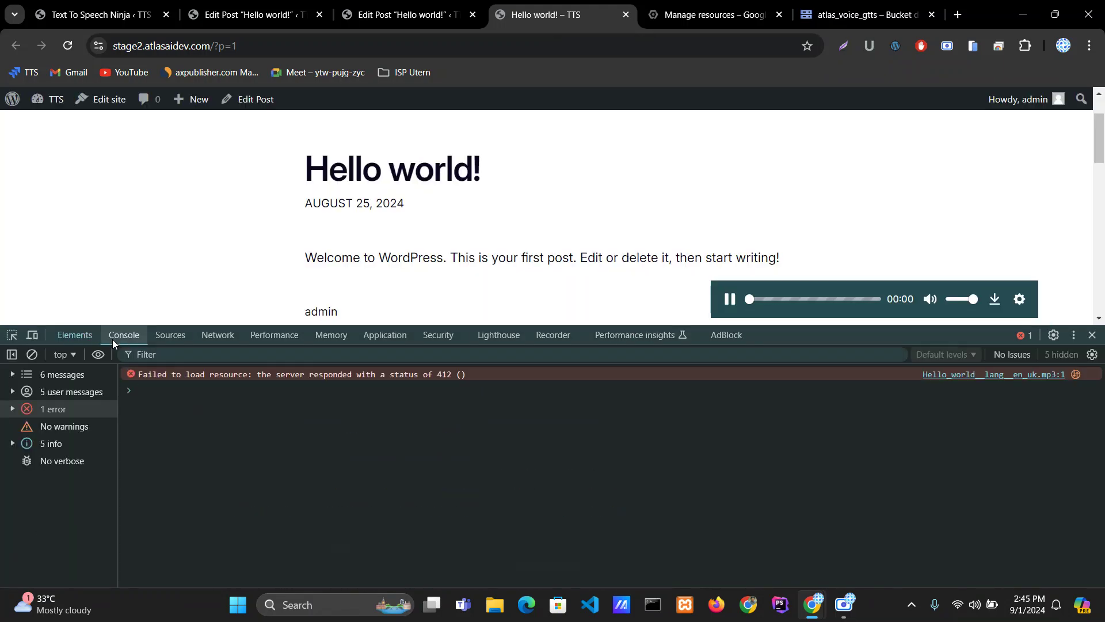
Reload the post, close the developer tools and play the audio again
{"action": "left_click", "coordinate": [68, 45]}
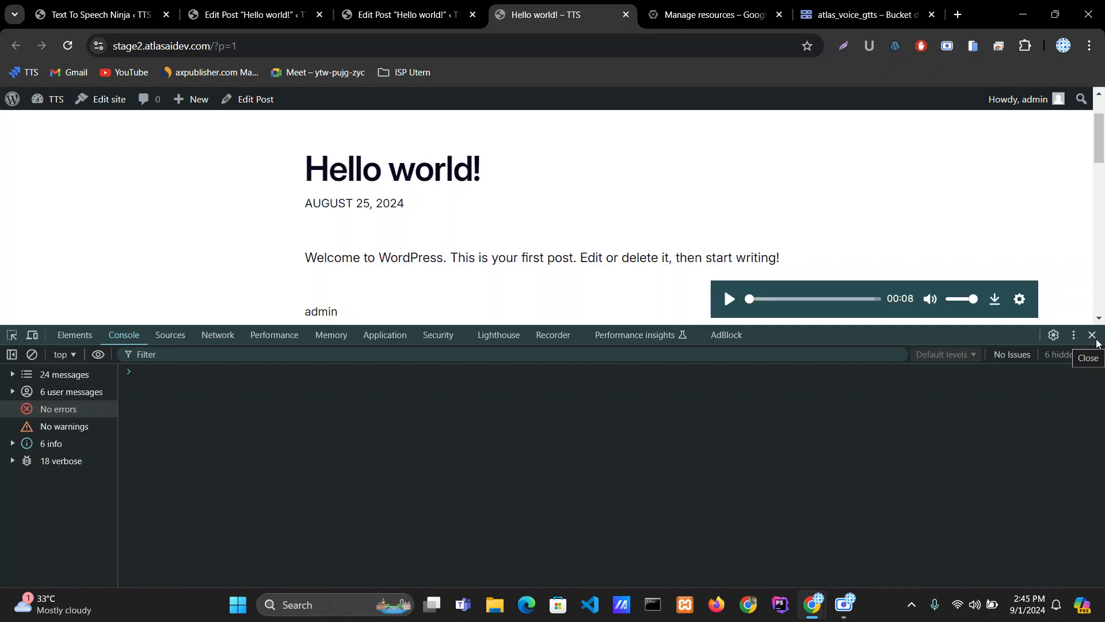
{"action": "left_click", "coordinate": [1093, 335]}
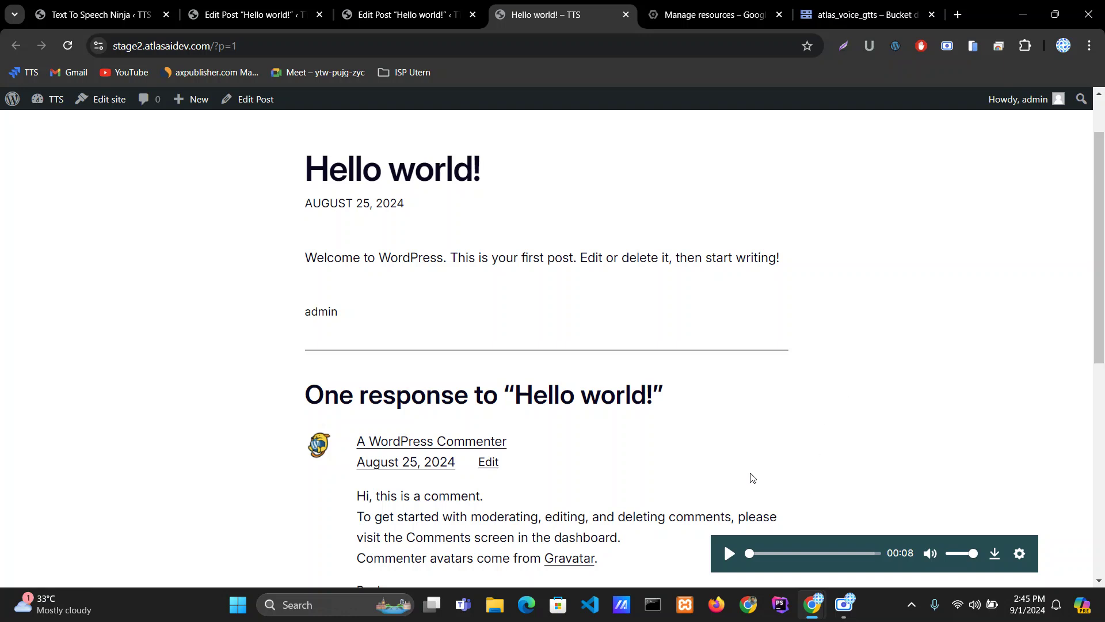
{"action": "left_click", "coordinate": [730, 554]}
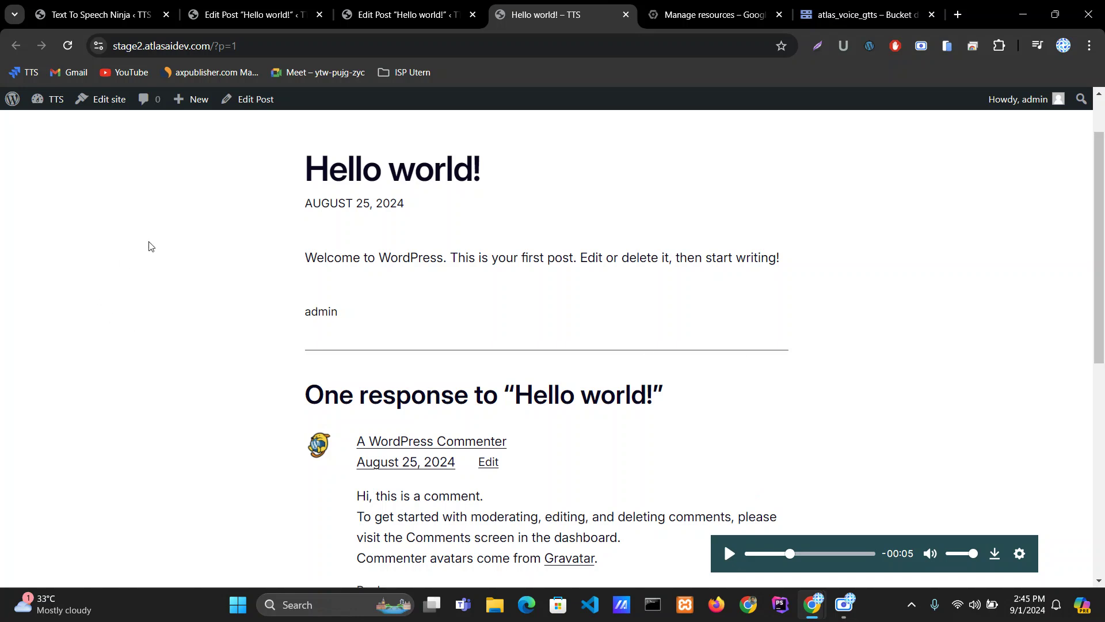
In the plugin's Customization settings, select the Google Cloud TTS player with the Before Content button position and save
{"action": "left_click", "coordinate": [115, 15]}
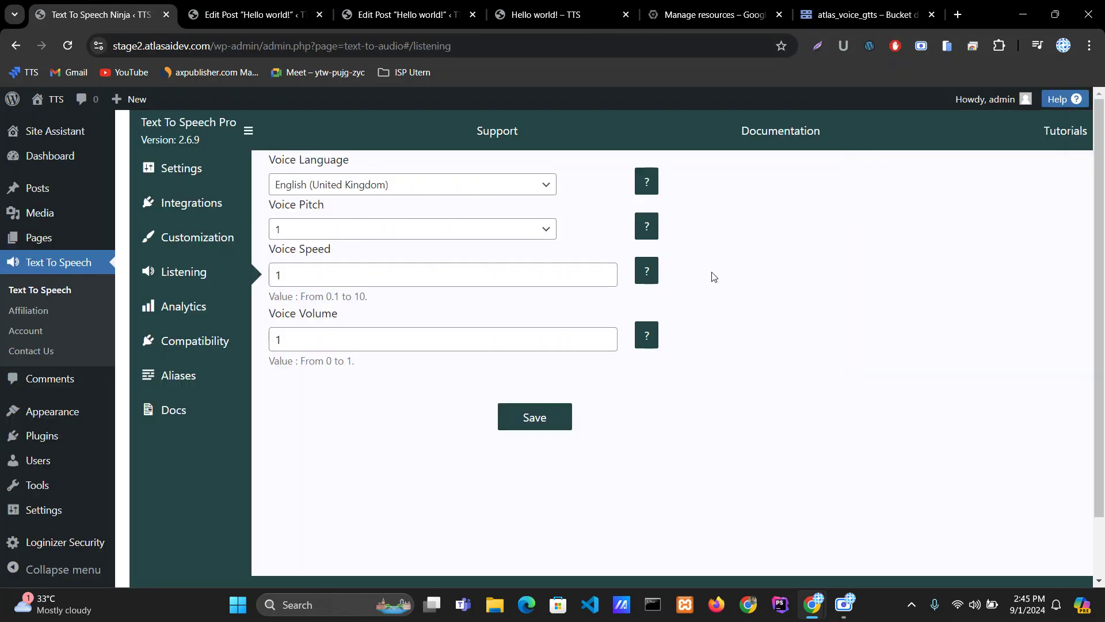
{"action": "left_click", "coordinate": [196, 238]}
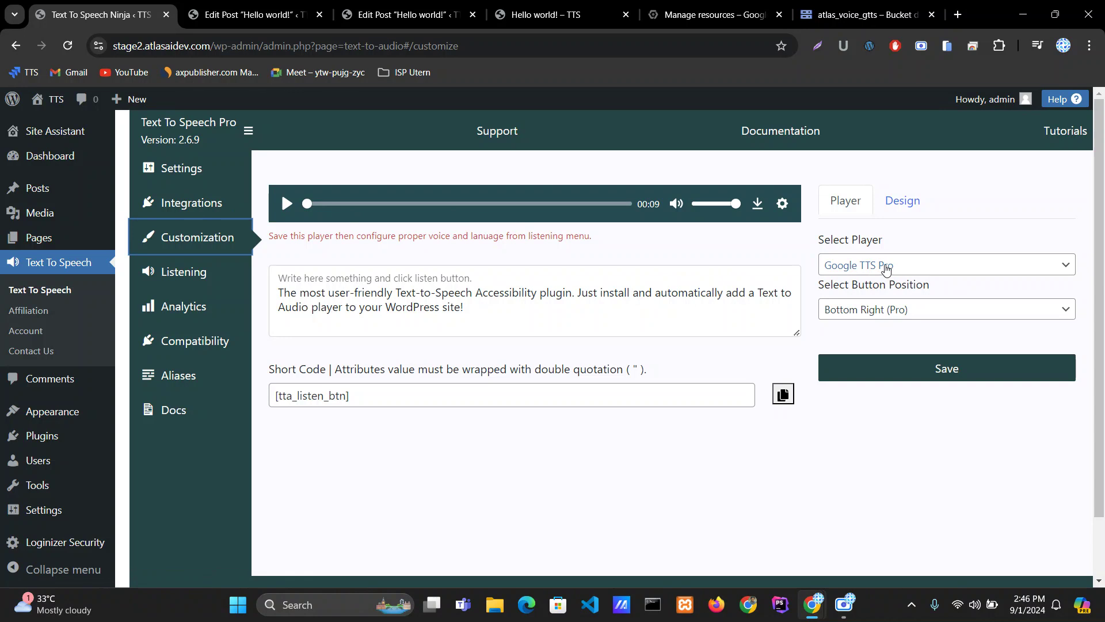
{"action": "left_click", "coordinate": [923, 266]}
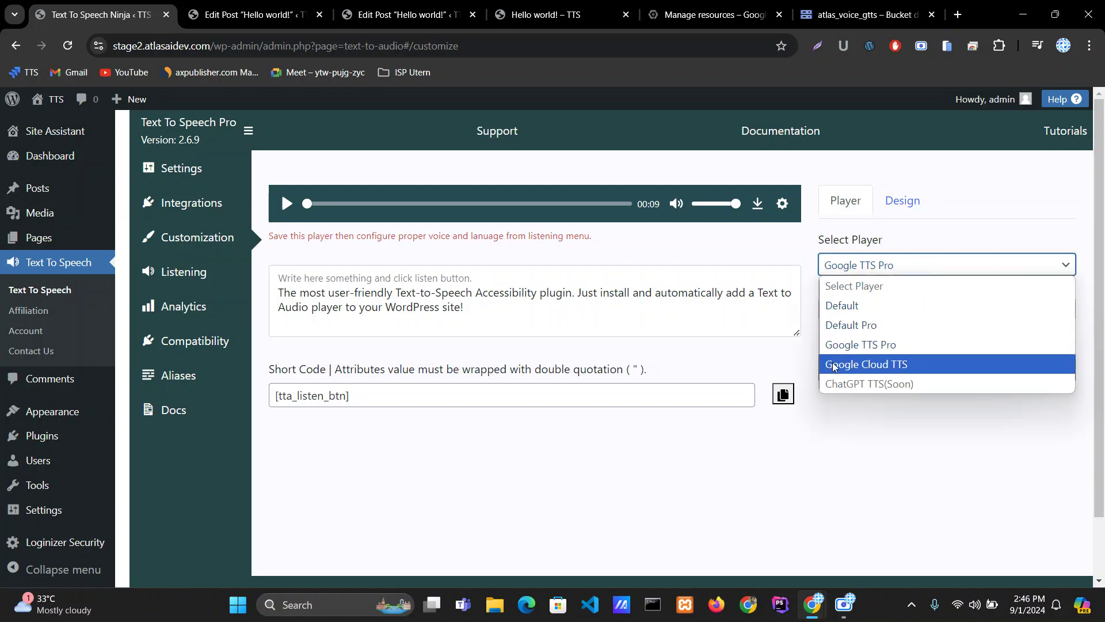
{"action": "left_click", "coordinate": [893, 365]}
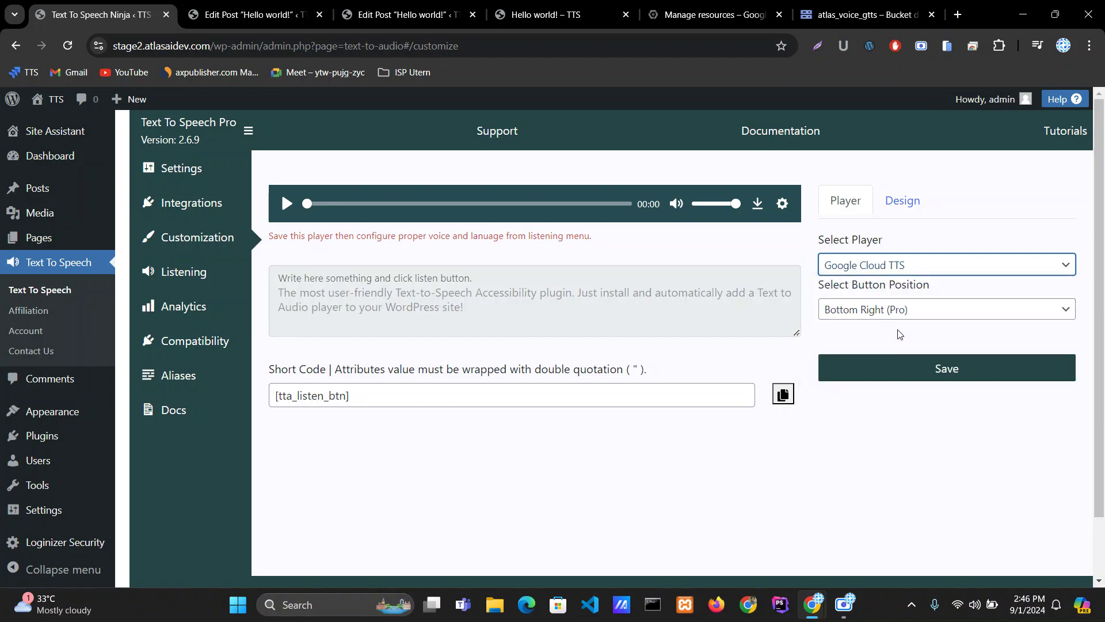
{"action": "left_click", "coordinate": [908, 314]}
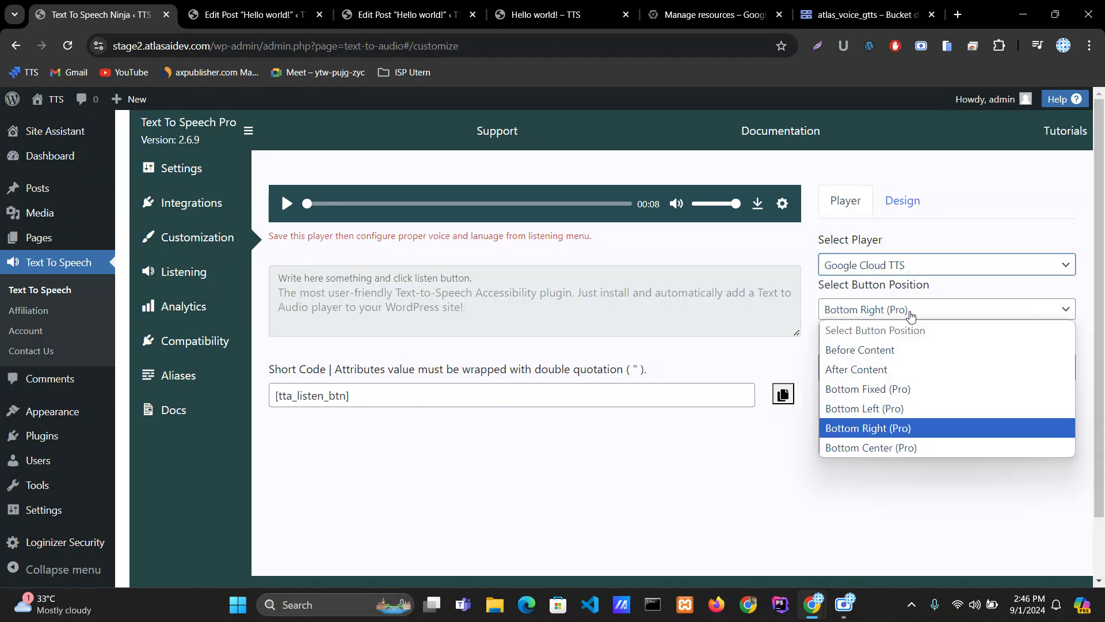
{"action": "left_click", "coordinate": [903, 360]}
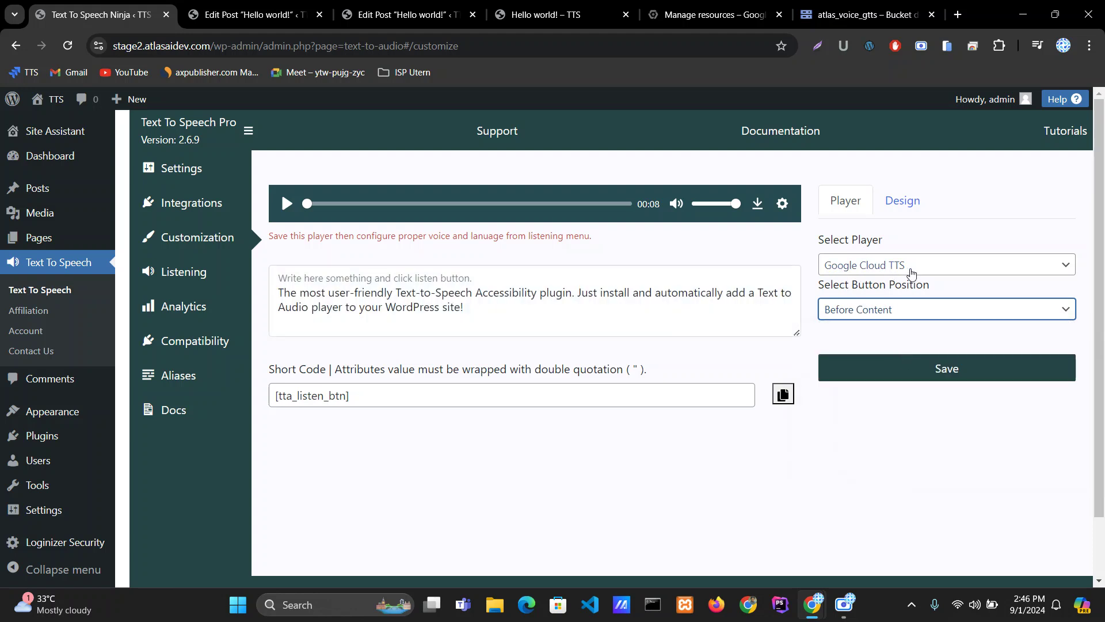
{"action": "left_click", "coordinate": [929, 363]}
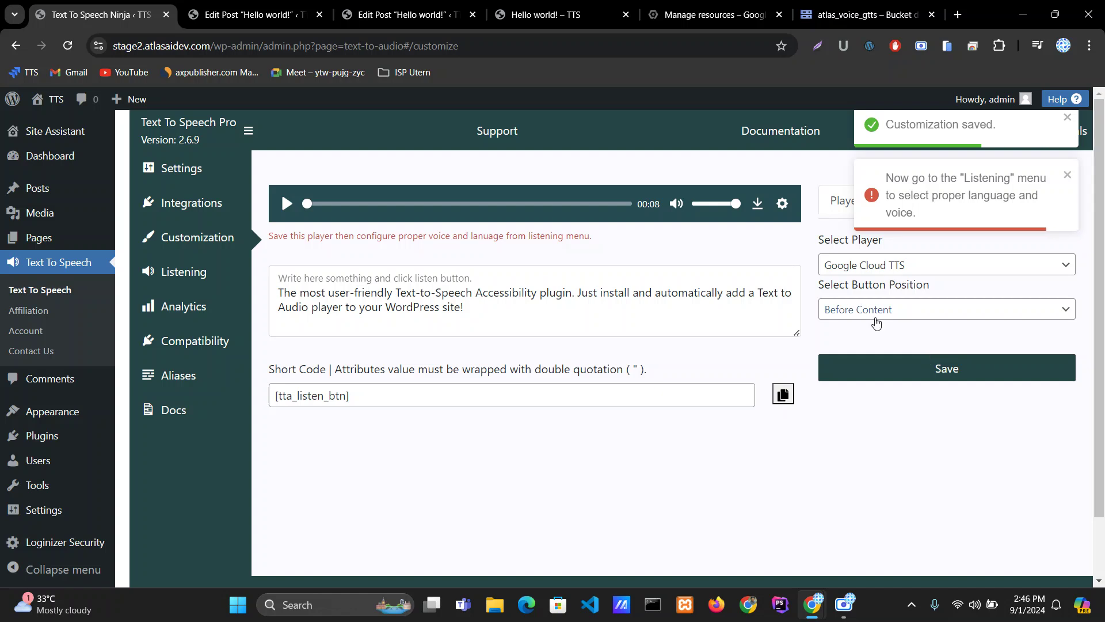
Review the Google Cloud TTS authentication under Integrations and the Customization page, and open the Listening settings
{"action": "left_click", "coordinate": [178, 203]}
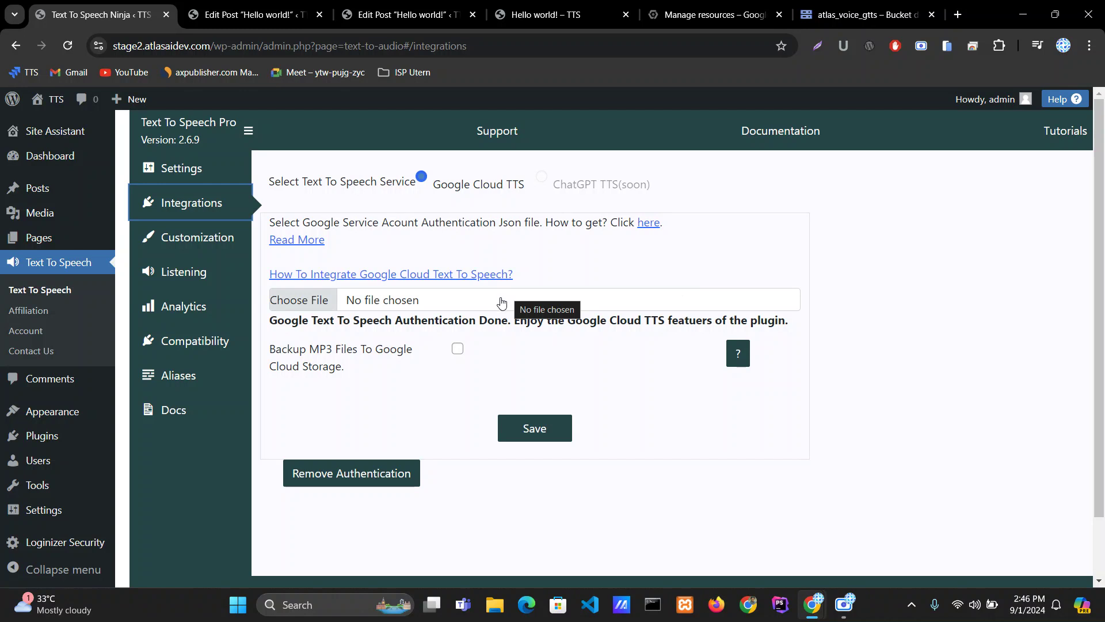
{"action": "left_click", "coordinate": [185, 238]}
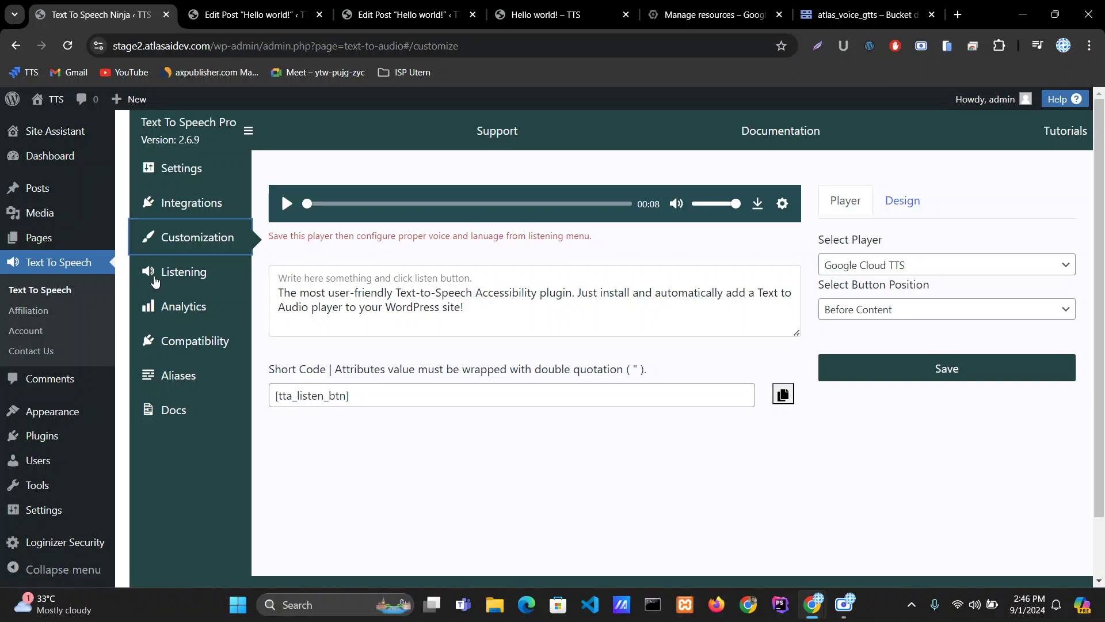
{"action": "left_click", "coordinate": [173, 276]}
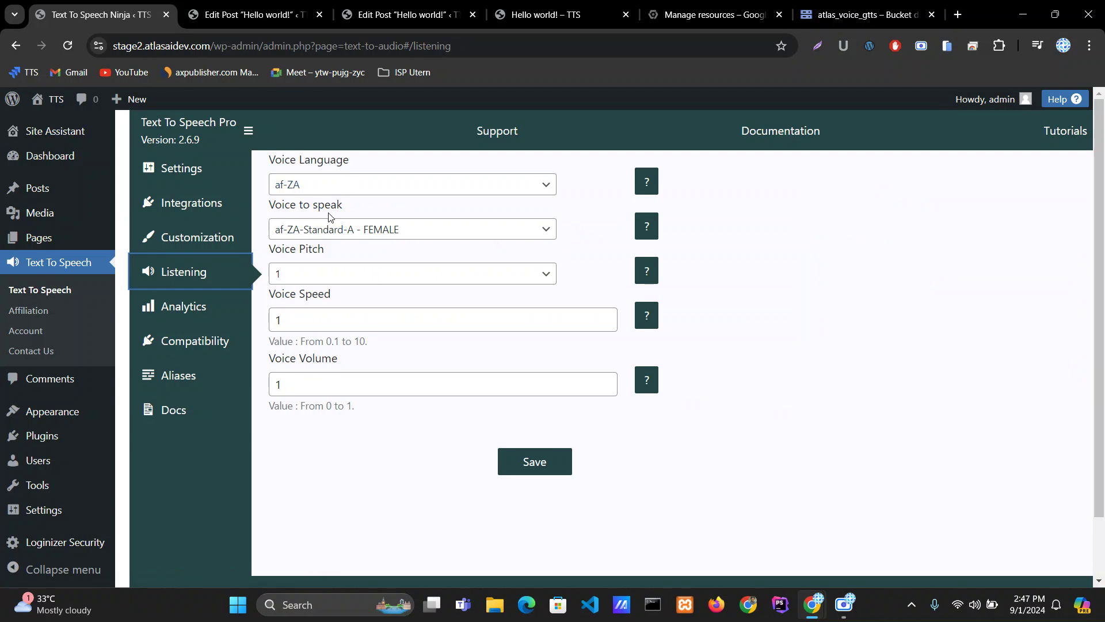
Set the Google Cloud TTS voice language to en-US
{"action": "left_click", "coordinate": [295, 184]}
{"action": "scroll", "coordinate": [410, 391], "scroll_direction": "down", "scroll_amount": 3}
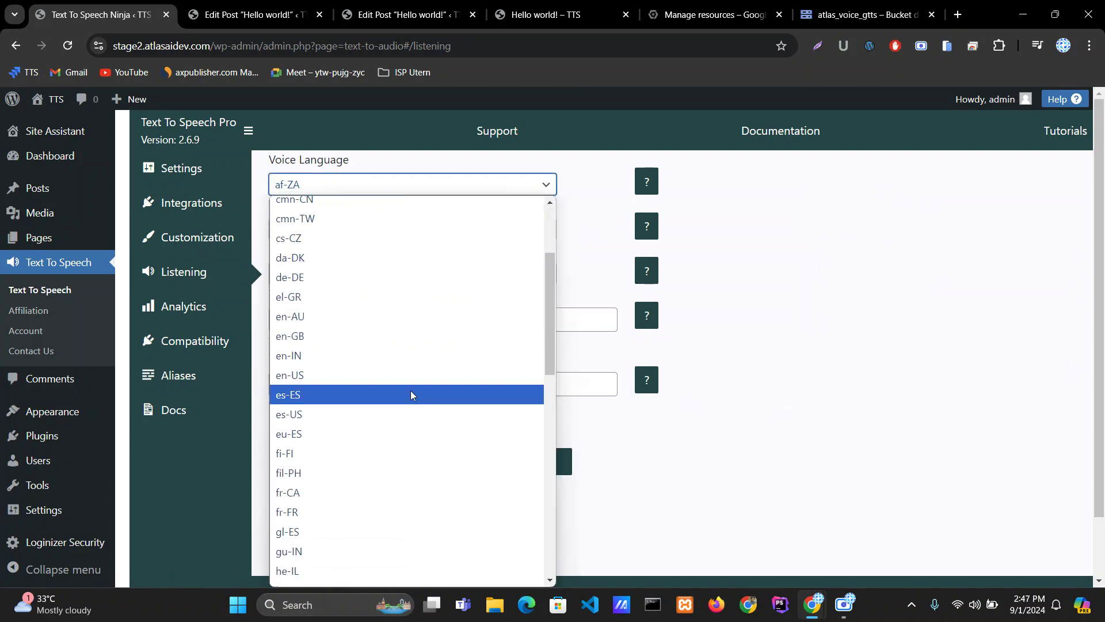
{"action": "scroll", "coordinate": [375, 371], "scroll_direction": "down", "scroll_amount": 3}
{"action": "scroll", "coordinate": [375, 371], "scroll_direction": "up", "scroll_amount": 3}
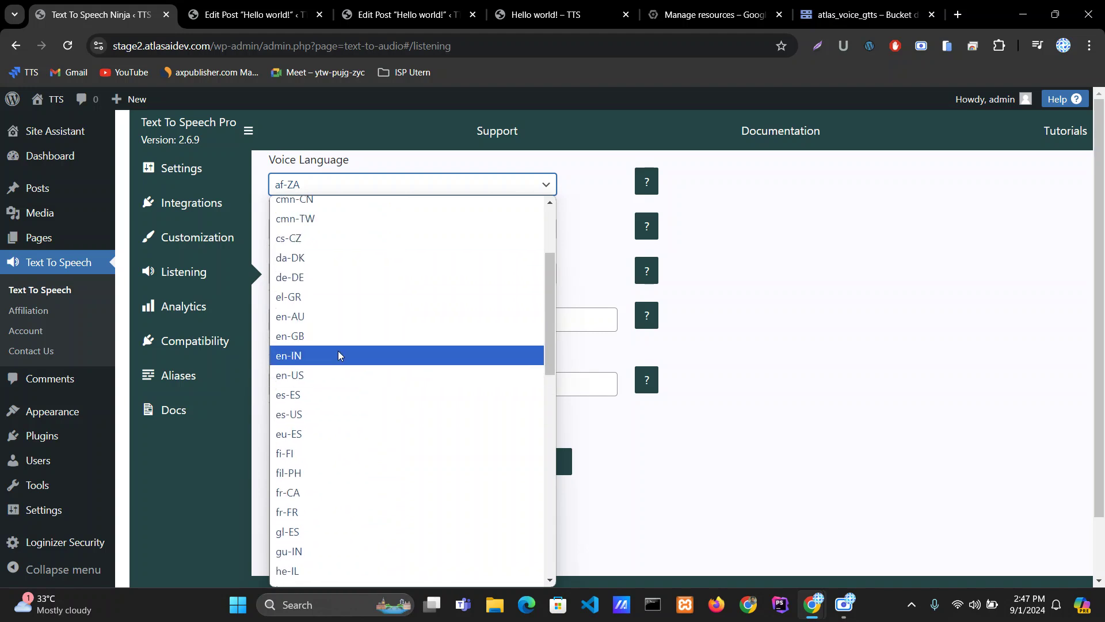
{"action": "scroll", "coordinate": [338, 355], "scroll_direction": "down", "scroll_amount": 3}
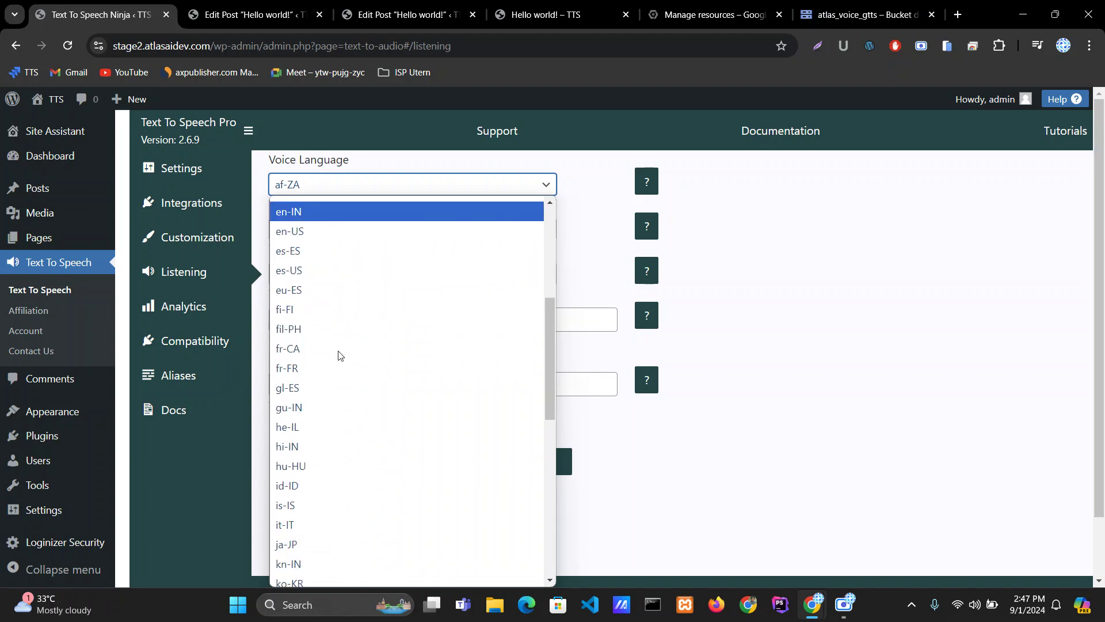
{"action": "left_click", "coordinate": [306, 233]}
Choose en-US-Wavenet-C - FEMALE as the voice to speak
{"action": "left_click", "coordinate": [473, 232]}
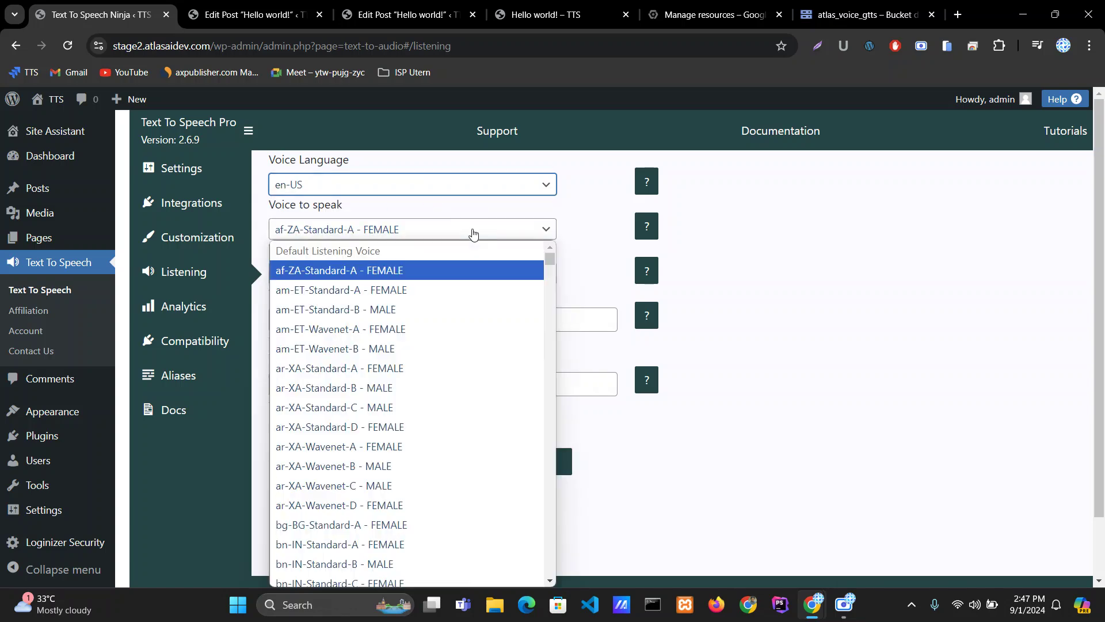
{"action": "scroll", "coordinate": [492, 441], "scroll_direction": "down", "scroll_amount": 3}
{"action": "scroll", "coordinate": [493, 441], "scroll_direction": "down", "scroll_amount": 3}
{"action": "scroll", "coordinate": [486, 433], "scroll_direction": "down", "scroll_amount": 10}
{"action": "scroll", "coordinate": [484, 431], "scroll_direction": "down", "scroll_amount": 15}
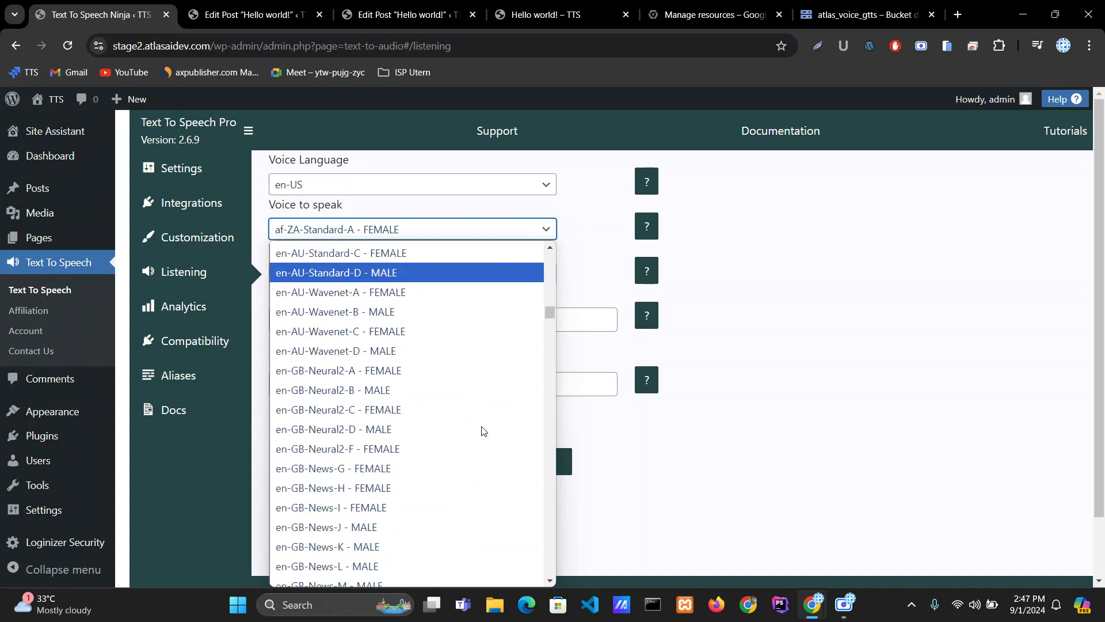
{"action": "scroll", "coordinate": [484, 431], "scroll_direction": "down", "scroll_amount": 3}
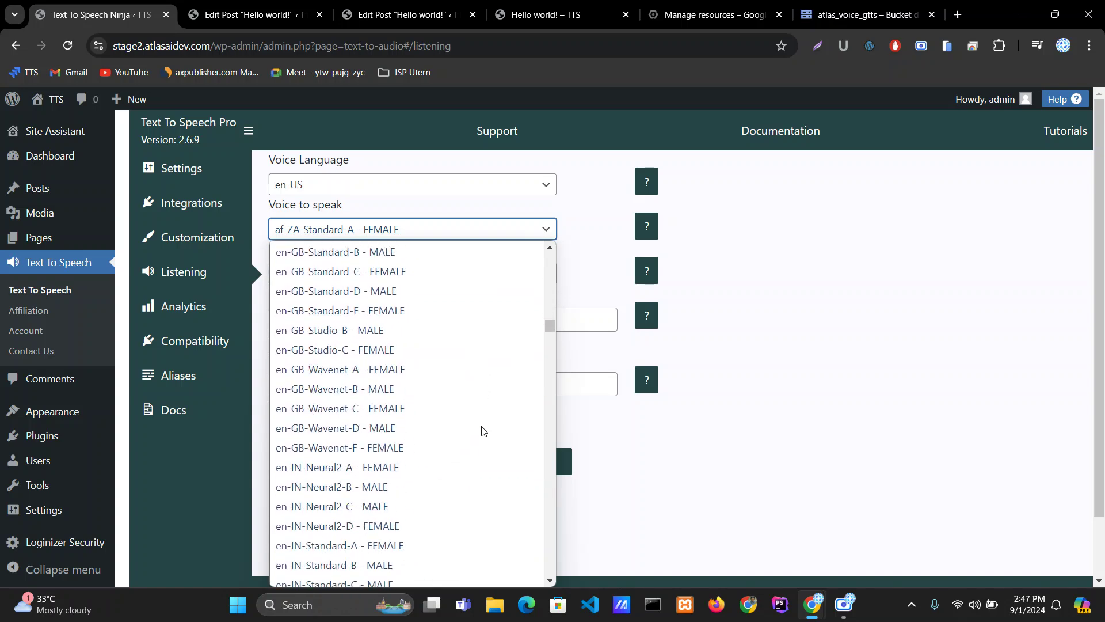
{"action": "scroll", "coordinate": [482, 431], "scroll_direction": "down", "scroll_amount": 8}
{"action": "scroll", "coordinate": [478, 434], "scroll_direction": "down", "scroll_amount": 5}
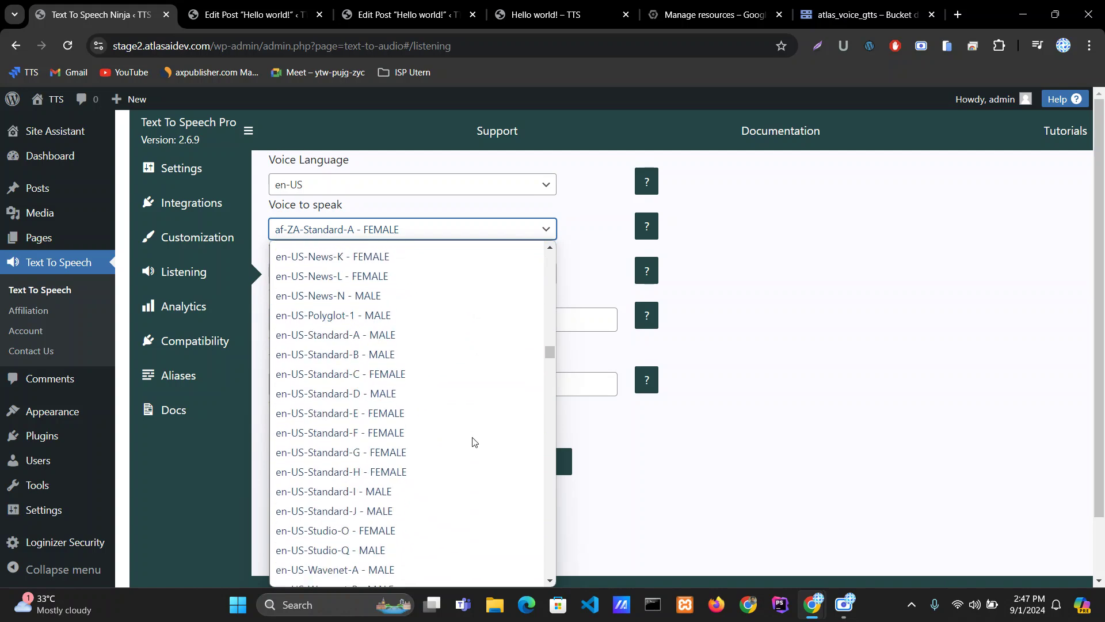
{"action": "scroll", "coordinate": [473, 442], "scroll_direction": "down", "scroll_amount": 3}
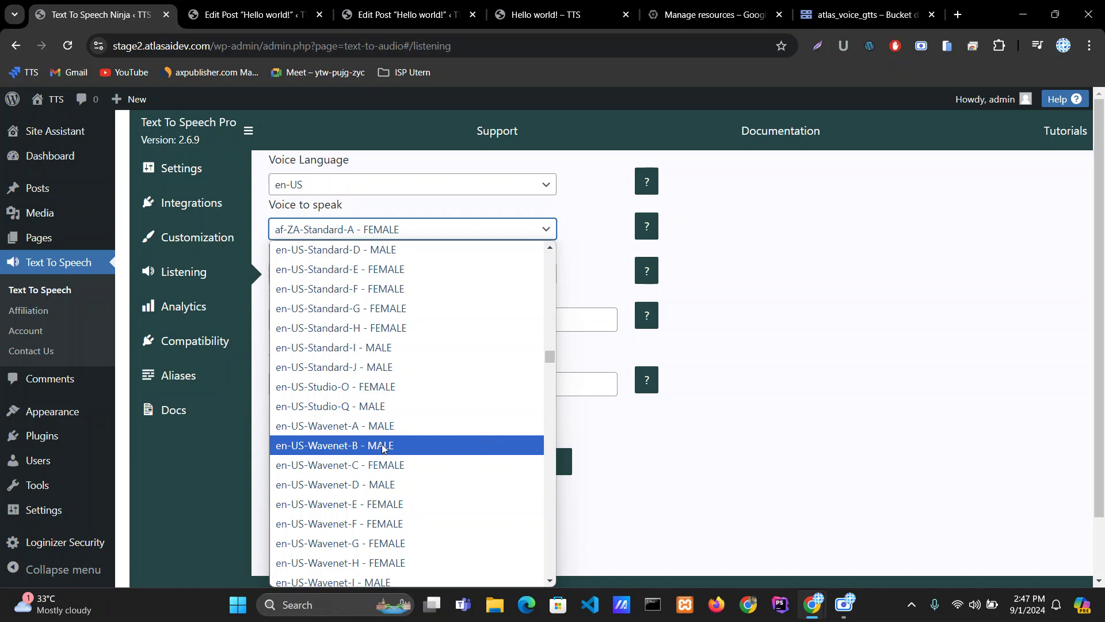
{"action": "left_click", "coordinate": [420, 463]}
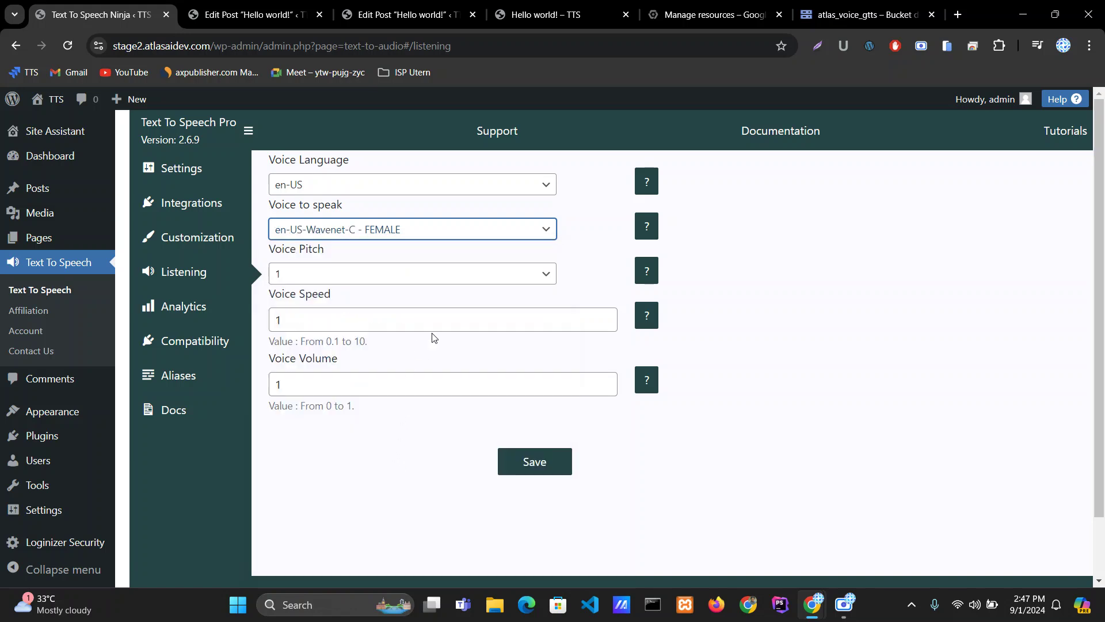
Change the voice to speak to en-US-Studio-O - FEMALE and save the Listening settings
{"action": "left_click", "coordinate": [396, 220]}
{"action": "scroll", "coordinate": [426, 483], "scroll_direction": "down", "scroll_amount": 3}
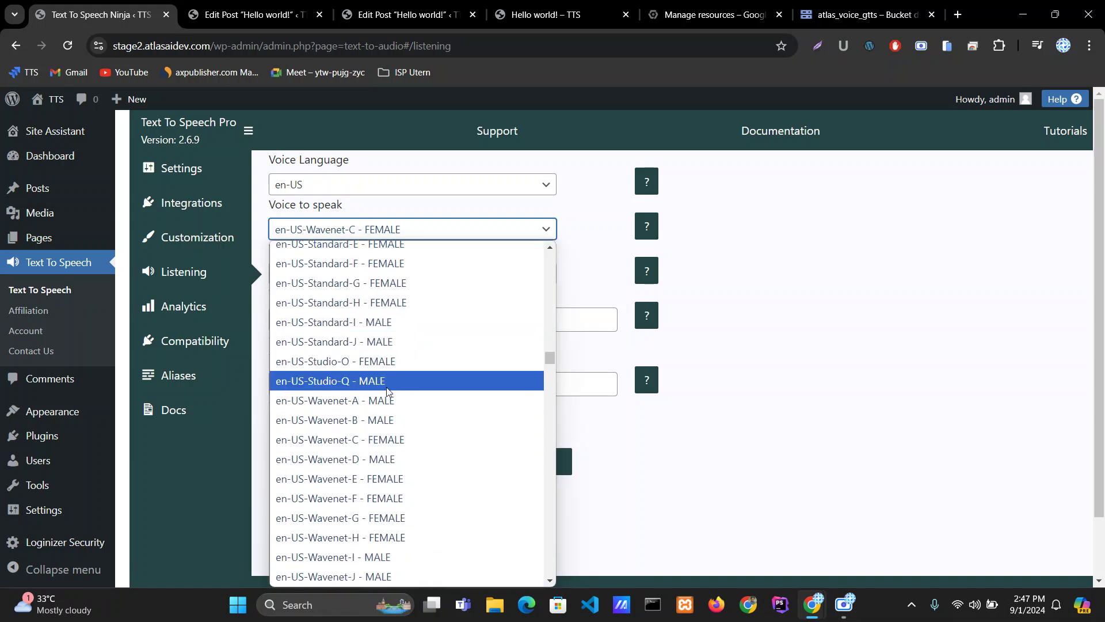
{"action": "left_click", "coordinate": [381, 362]}
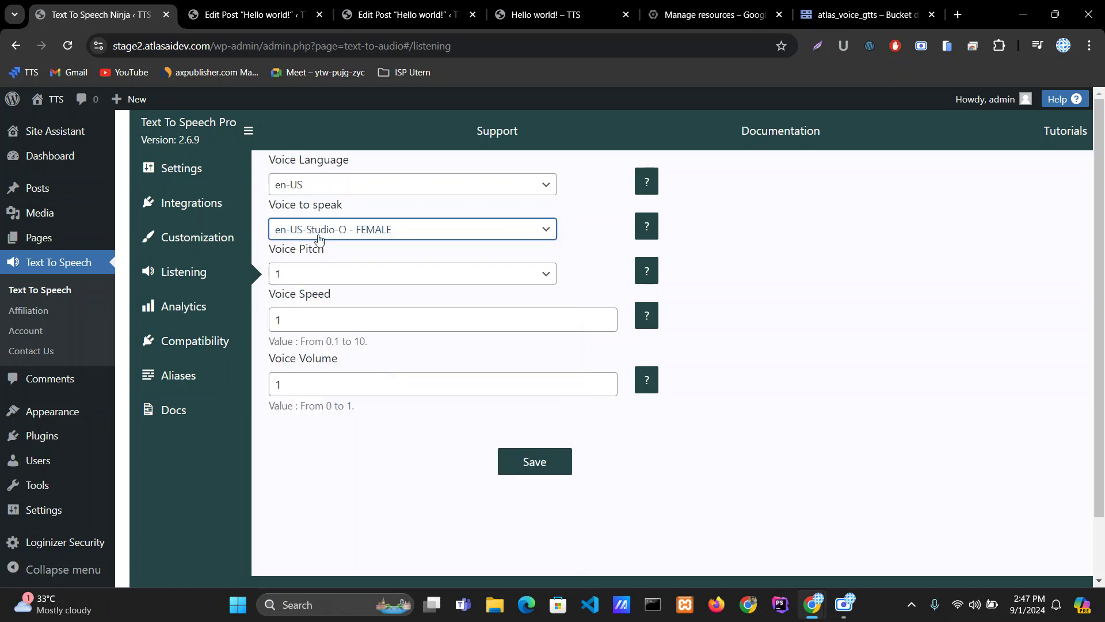
{"action": "left_click", "coordinate": [535, 460]}
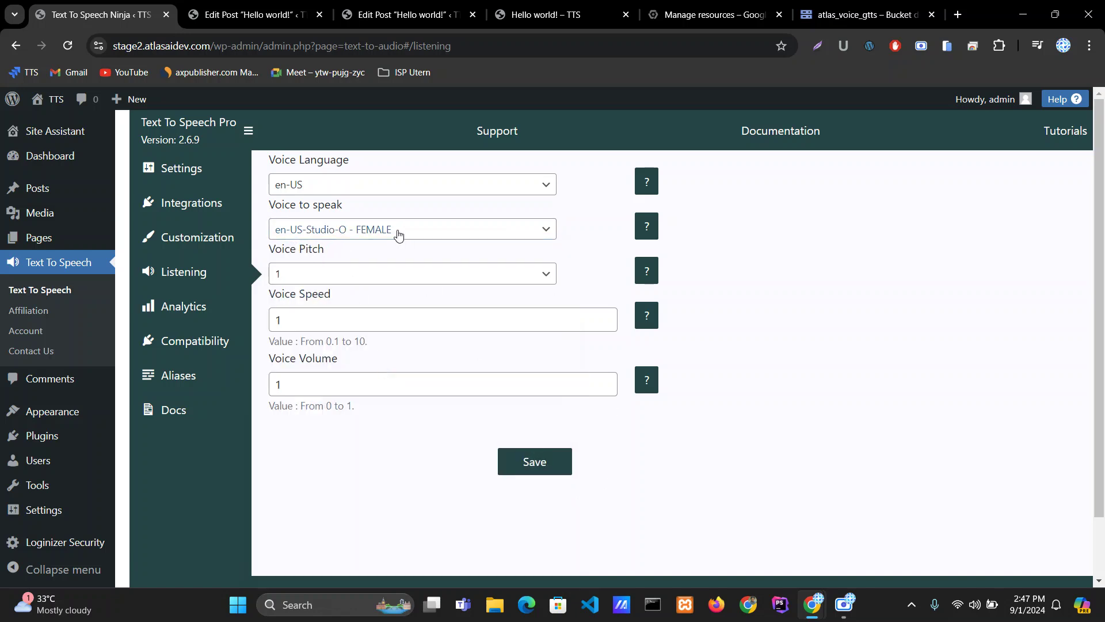
Refresh the "Hello world!" post and play the Google Cloud TTS audio placed before the content
{"action": "left_click", "coordinate": [597, 4]}
{"action": "left_click", "coordinate": [68, 46]}
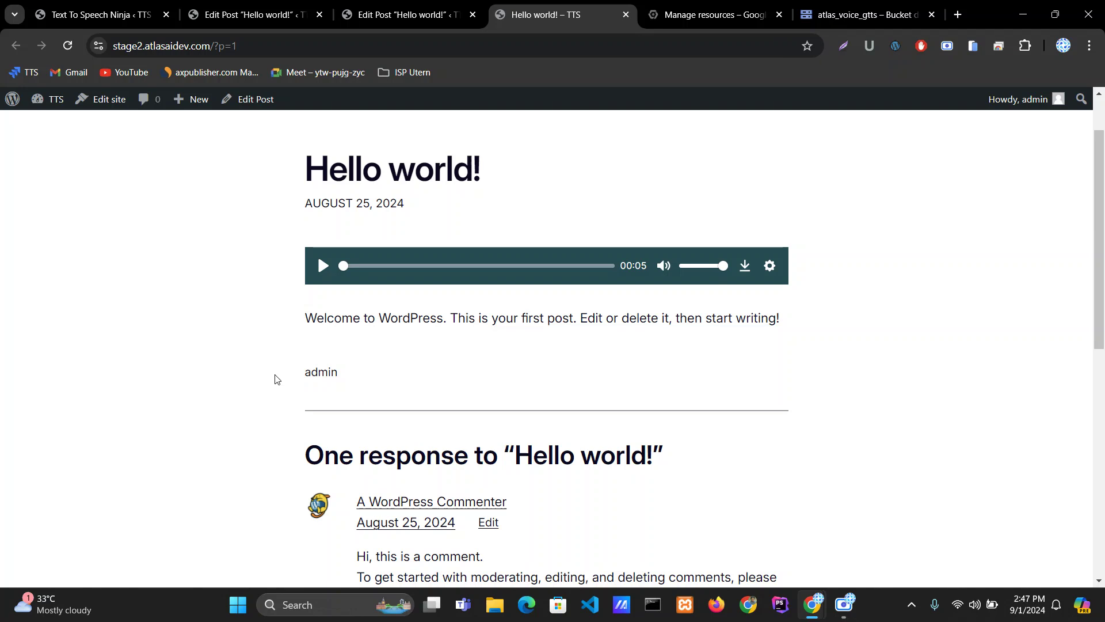
{"action": "left_click", "coordinate": [318, 270]}
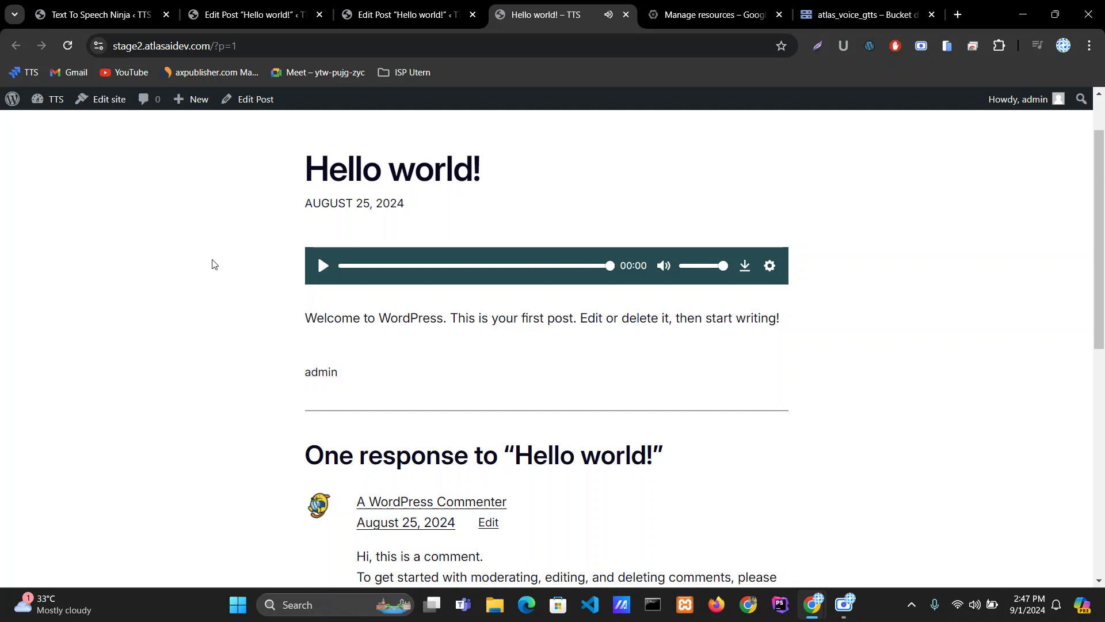
Check the selectable players in the plugin's Customization settings and compare with the player on the "Hello world!" post
{"action": "left_click", "coordinate": [101, 14]}
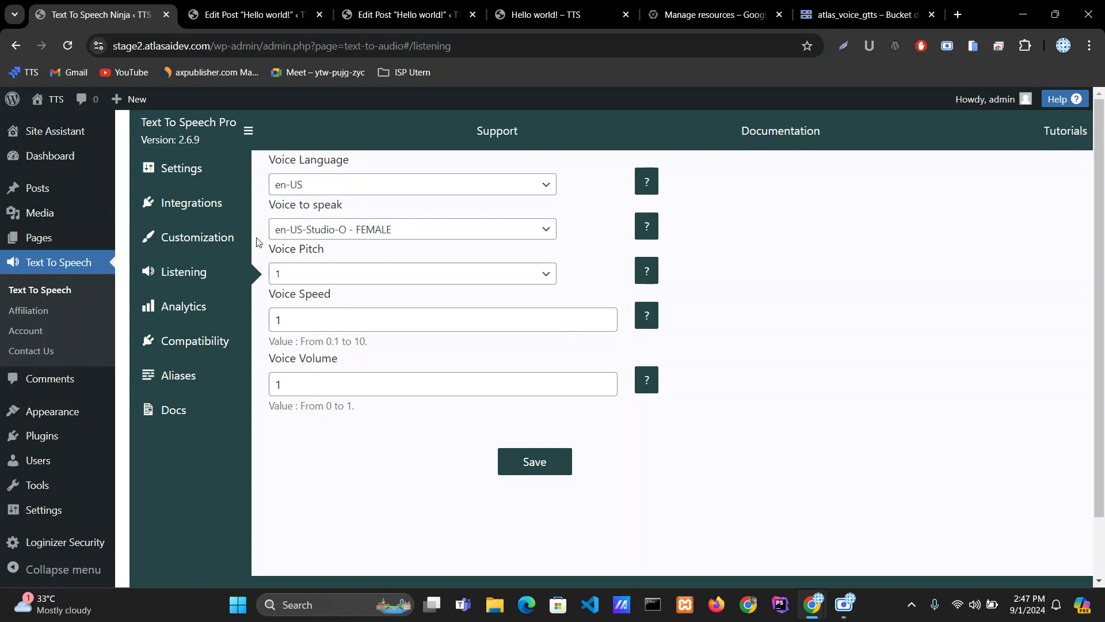
{"action": "left_click", "coordinate": [198, 240]}
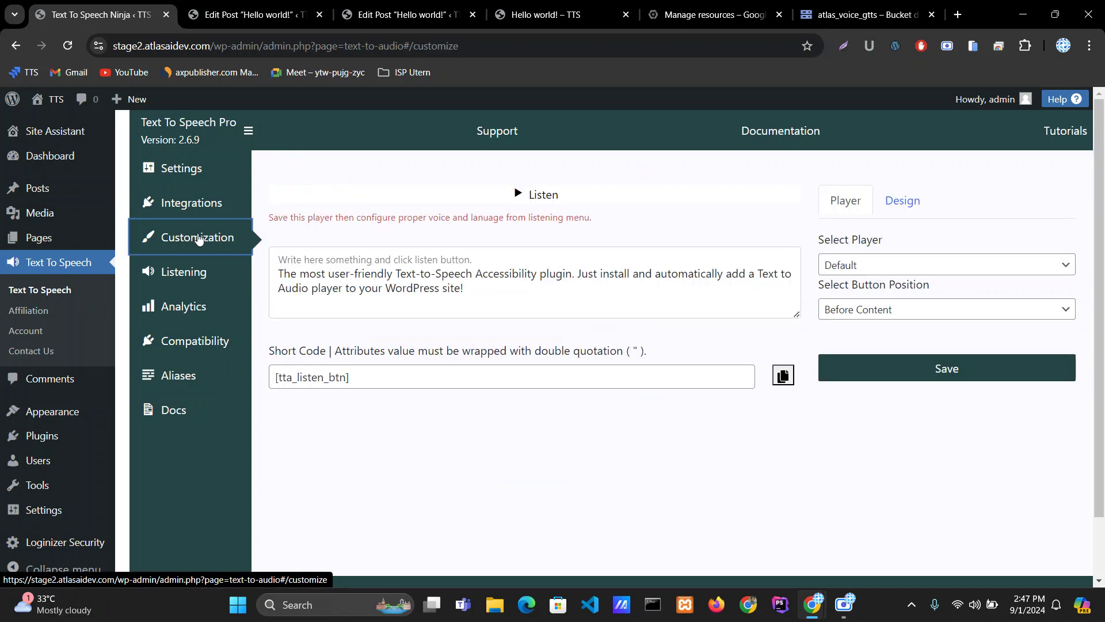
{"action": "left_click", "coordinate": [913, 266]}
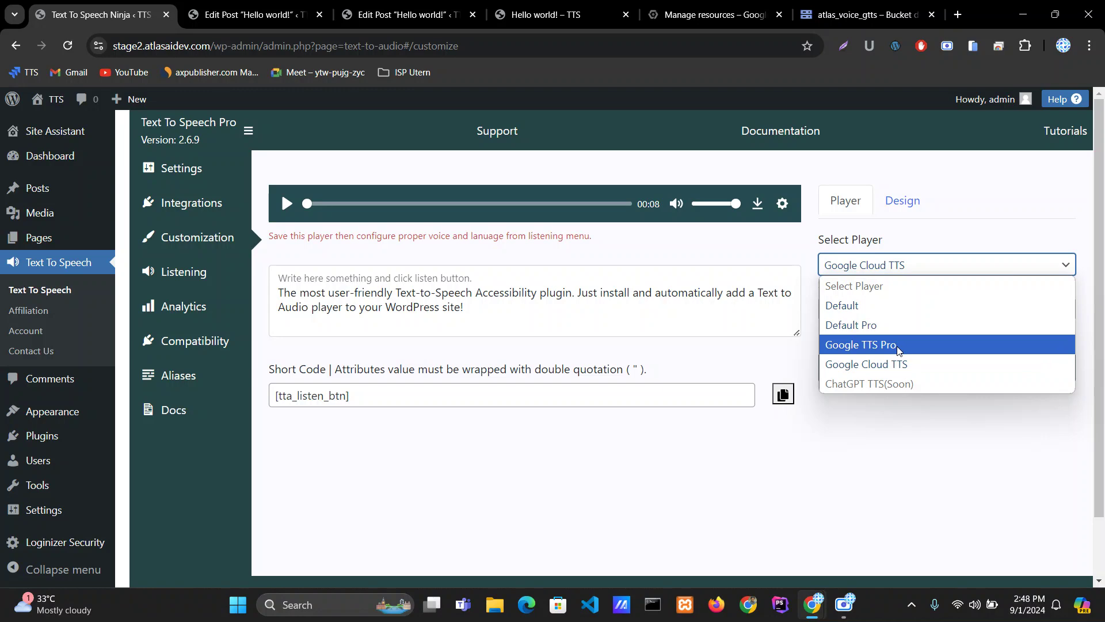
{"action": "left_click", "coordinate": [552, 23]}
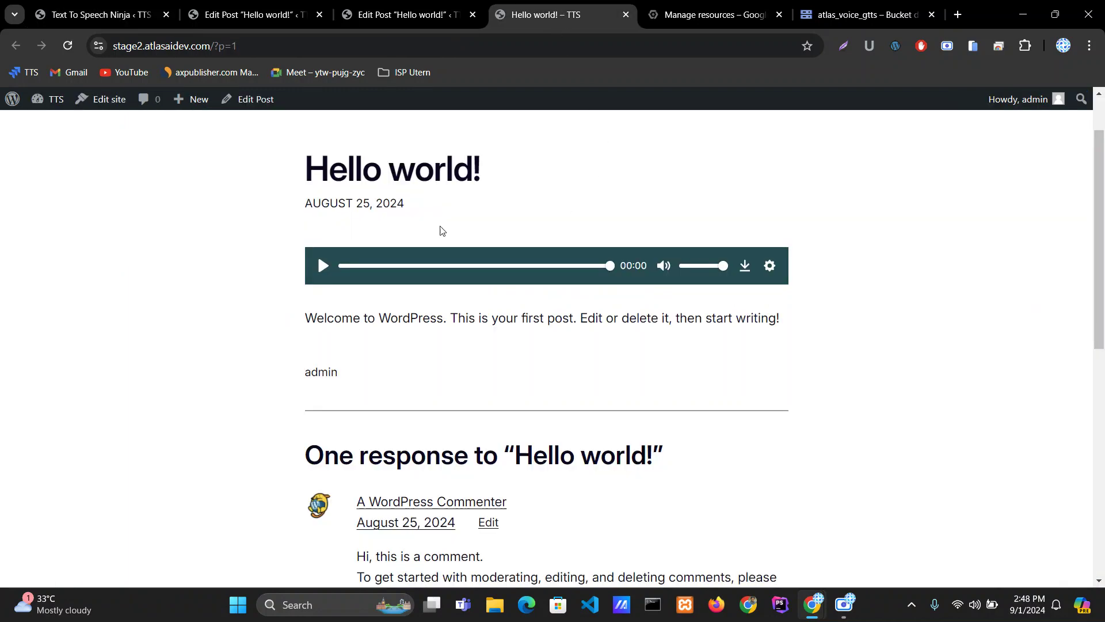
{"action": "left_click", "coordinate": [102, 14]}
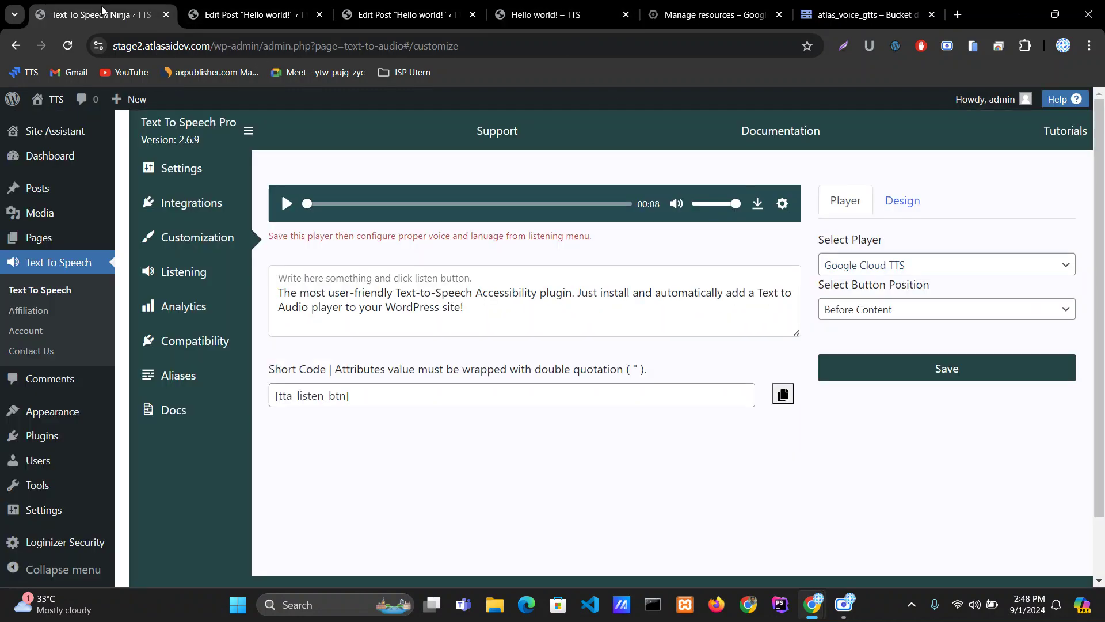
Preview the Google TTS Pro player in the Customization settings and switch the selection back to Google Cloud TTS
{"action": "left_click", "coordinate": [933, 272]}
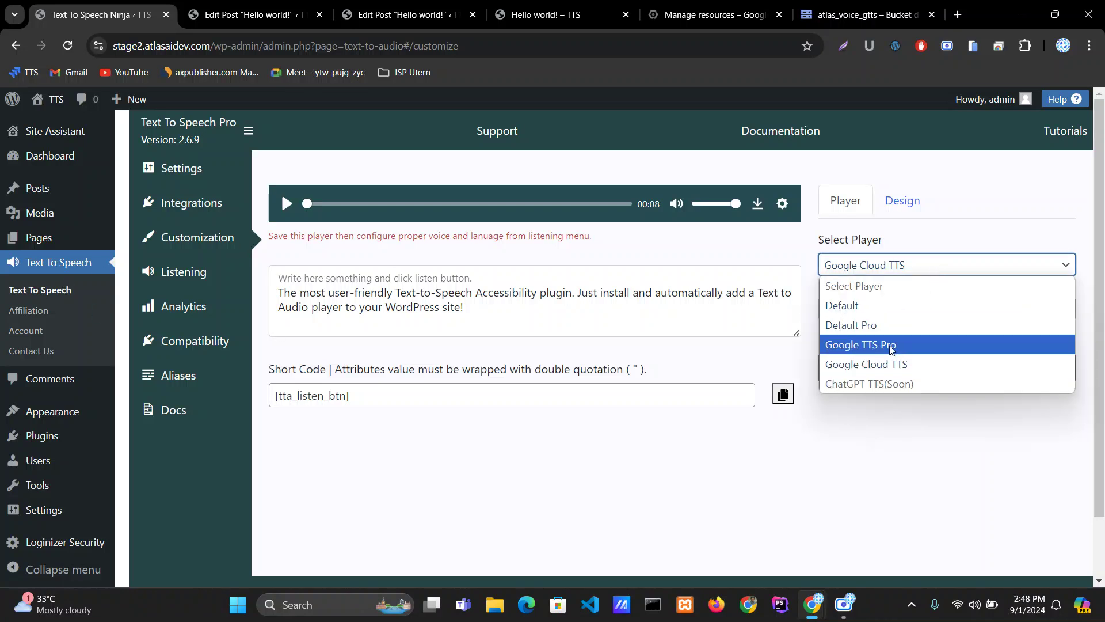
{"action": "left_click", "coordinate": [892, 345]}
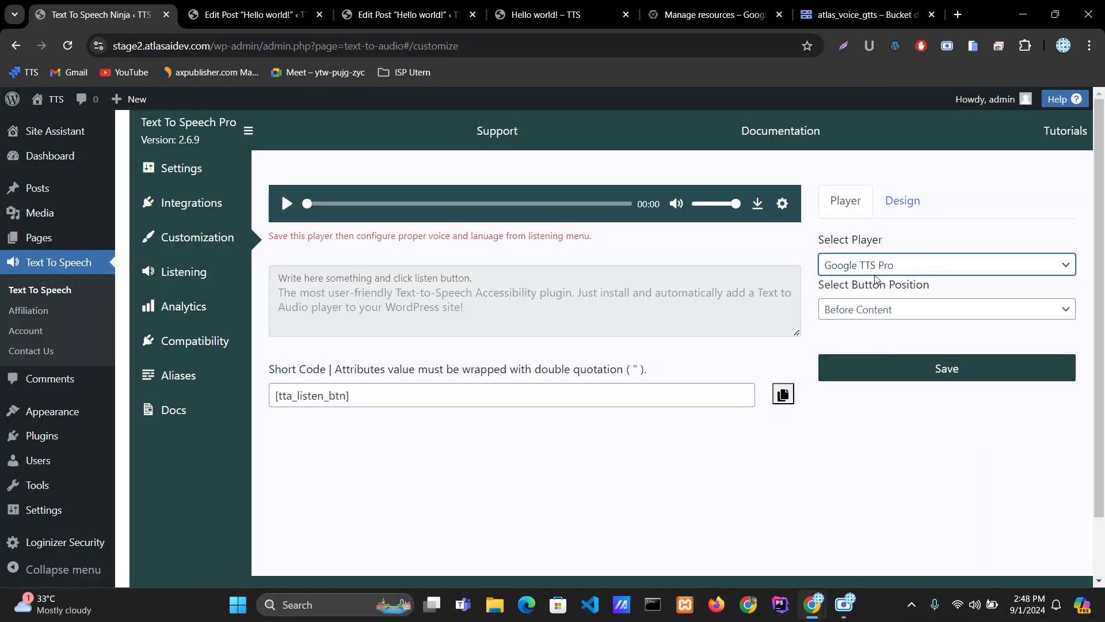
{"action": "left_click", "coordinate": [953, 266]}
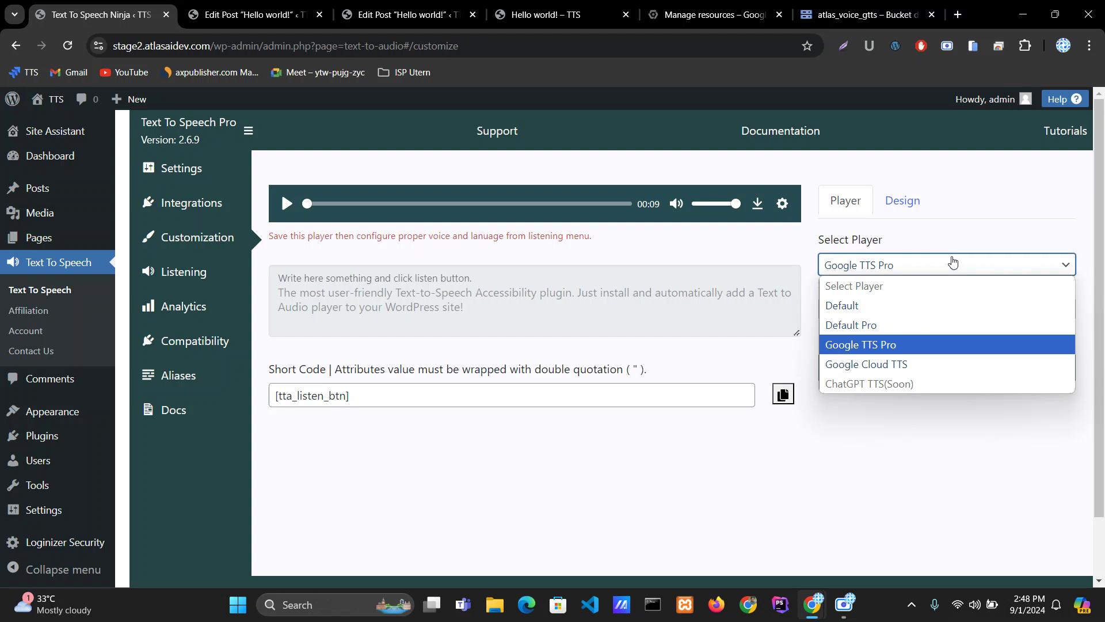
{"action": "left_click", "coordinate": [892, 368]}
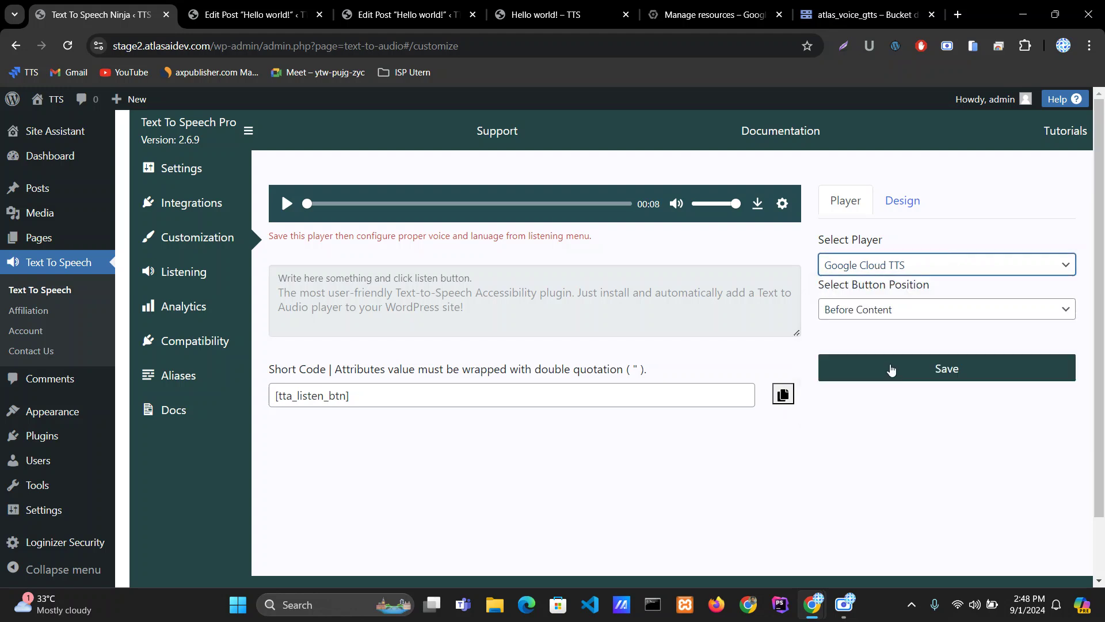
Browse the voices to speak in the Listening settings, examining the language codes and genders of the English and Spanish variants
{"action": "left_click", "coordinate": [187, 275]}
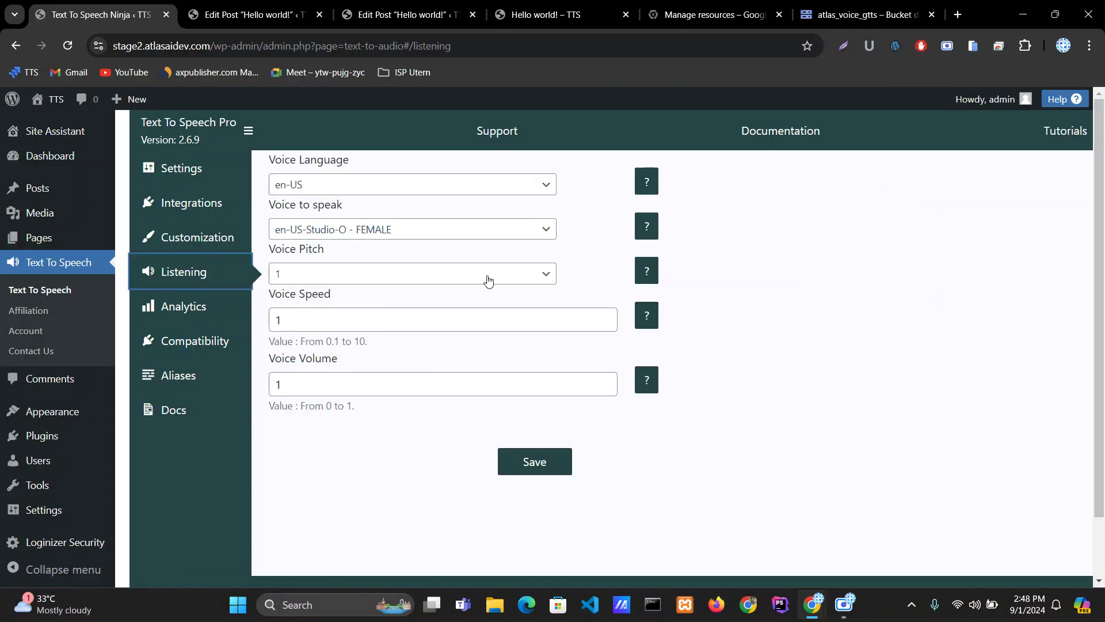
{"action": "left_click", "coordinate": [451, 236]}
{"action": "scroll", "coordinate": [420, 426], "scroll_direction": "down", "scroll_amount": 10}
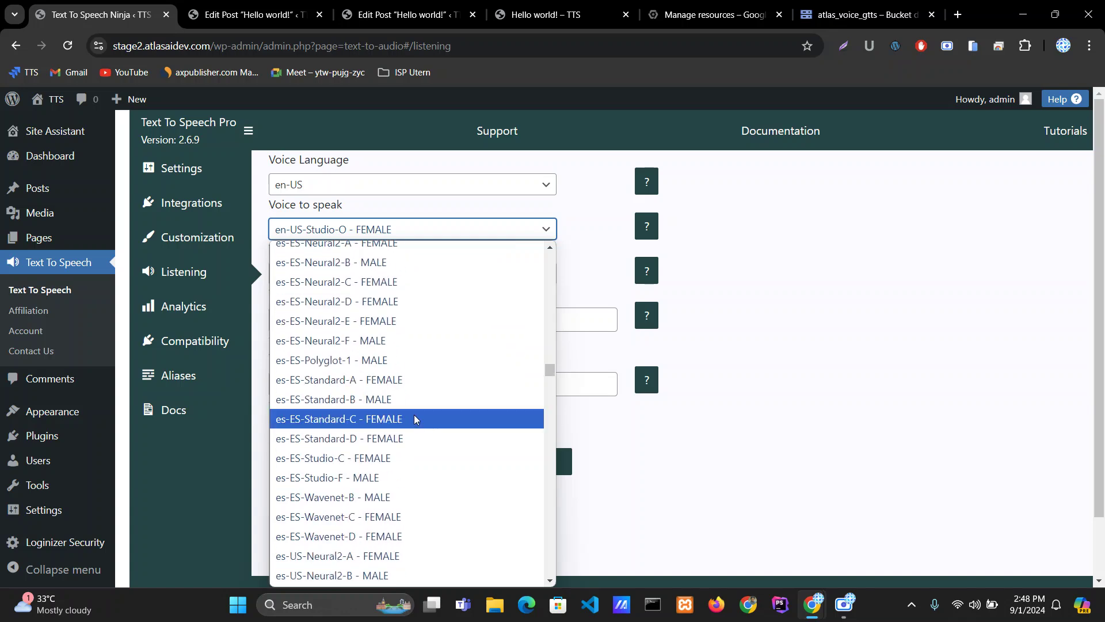
{"action": "scroll", "coordinate": [414, 418], "scroll_direction": "up", "scroll_amount": 20}
{"action": "scroll", "coordinate": [416, 418], "scroll_direction": "up", "scroll_amount": 1}
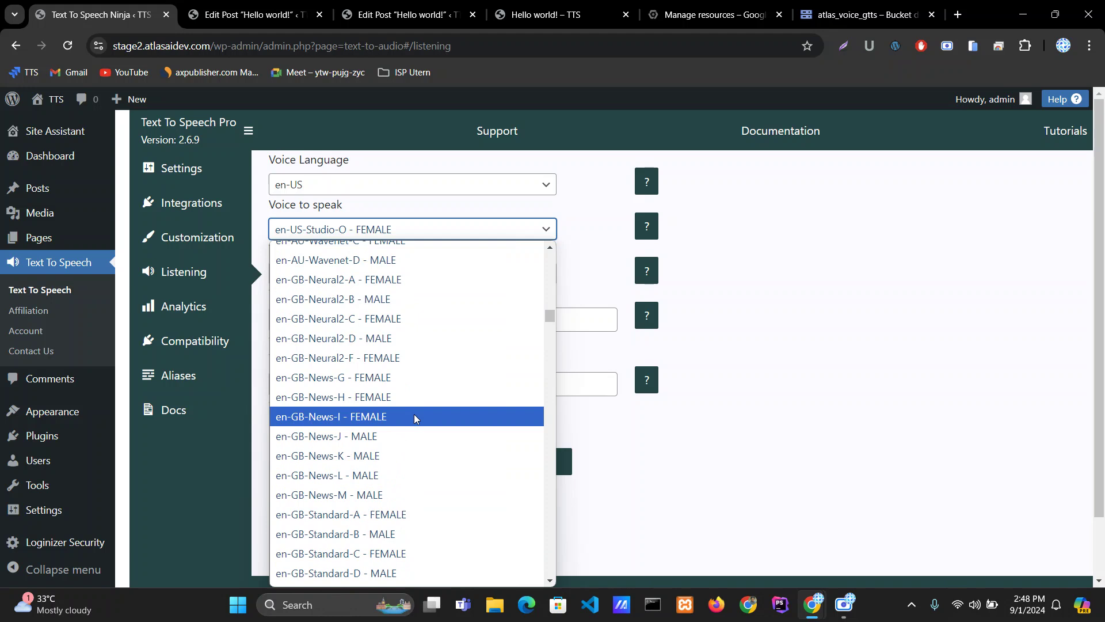
{"action": "scroll", "coordinate": [413, 417], "scroll_direction": "up", "scroll_amount": 8}
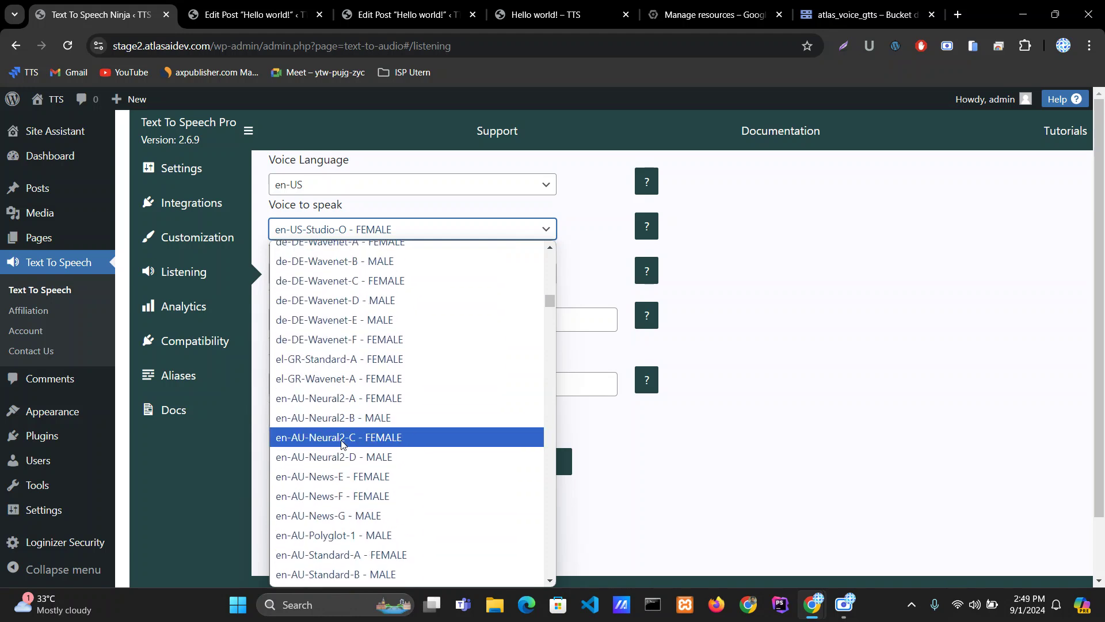
{"action": "scroll", "coordinate": [343, 442], "scroll_direction": "down", "scroll_amount": 3}
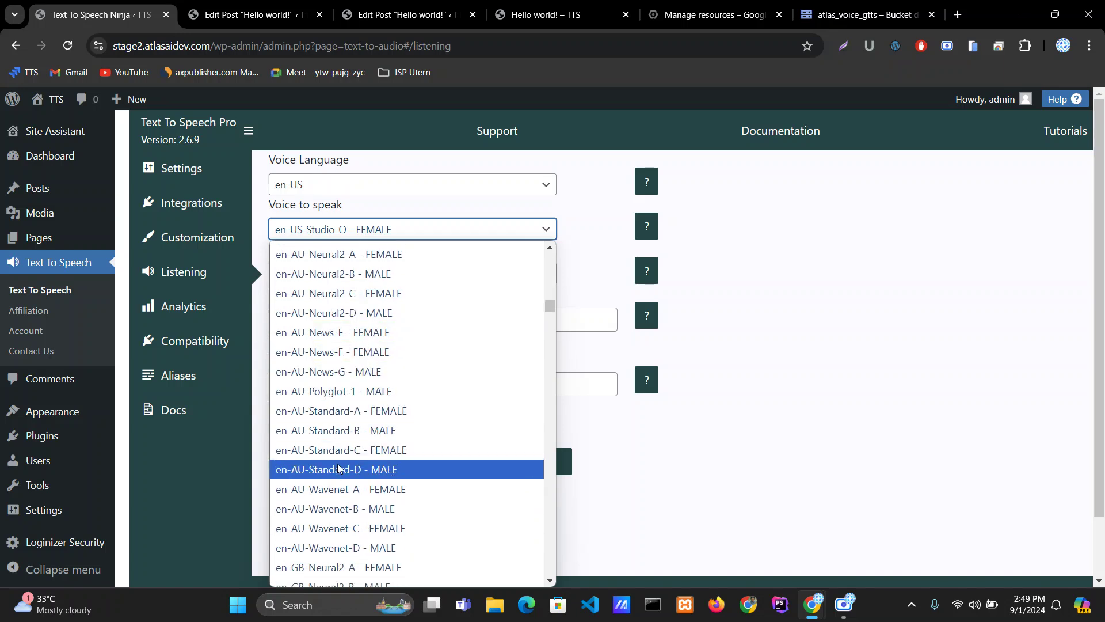
{"action": "scroll", "coordinate": [342, 467], "scroll_direction": "down", "scroll_amount": 3}
{"action": "scroll", "coordinate": [342, 465], "scroll_direction": "down", "scroll_amount": 12}
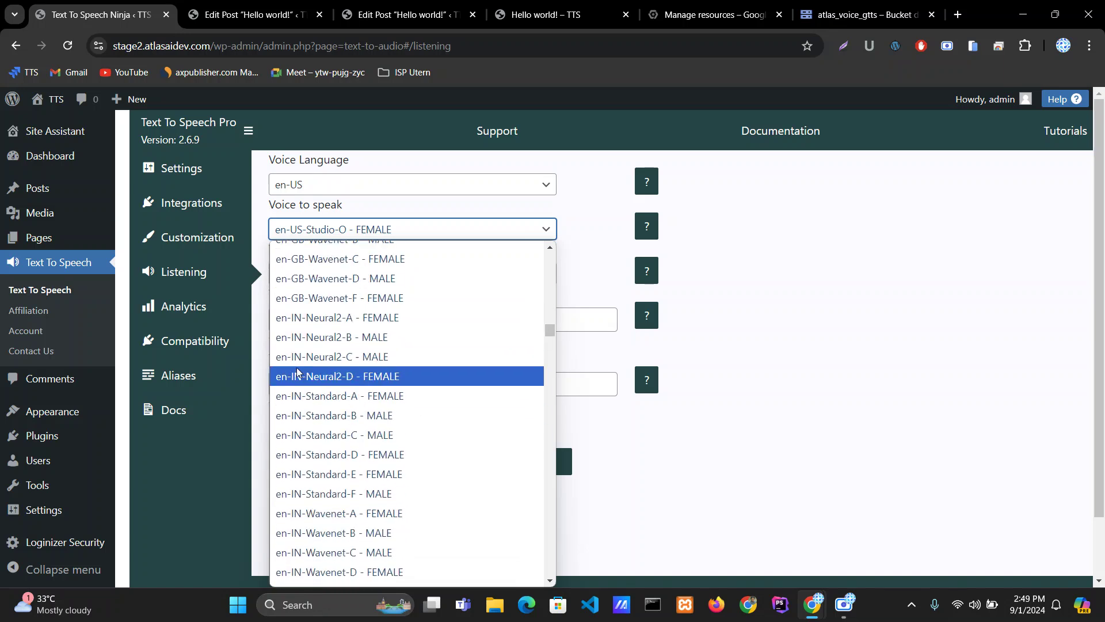
{"action": "scroll", "coordinate": [316, 335], "scroll_direction": "down", "scroll_amount": 6}
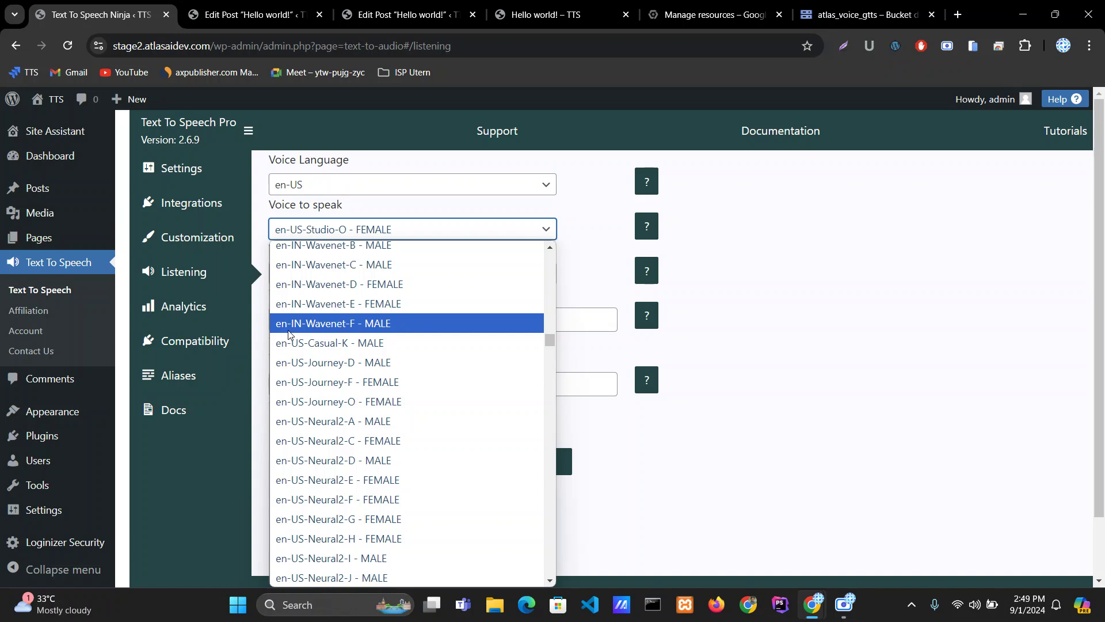
{"action": "scroll", "coordinate": [414, 288], "scroll_direction": "up", "scroll_amount": 3}
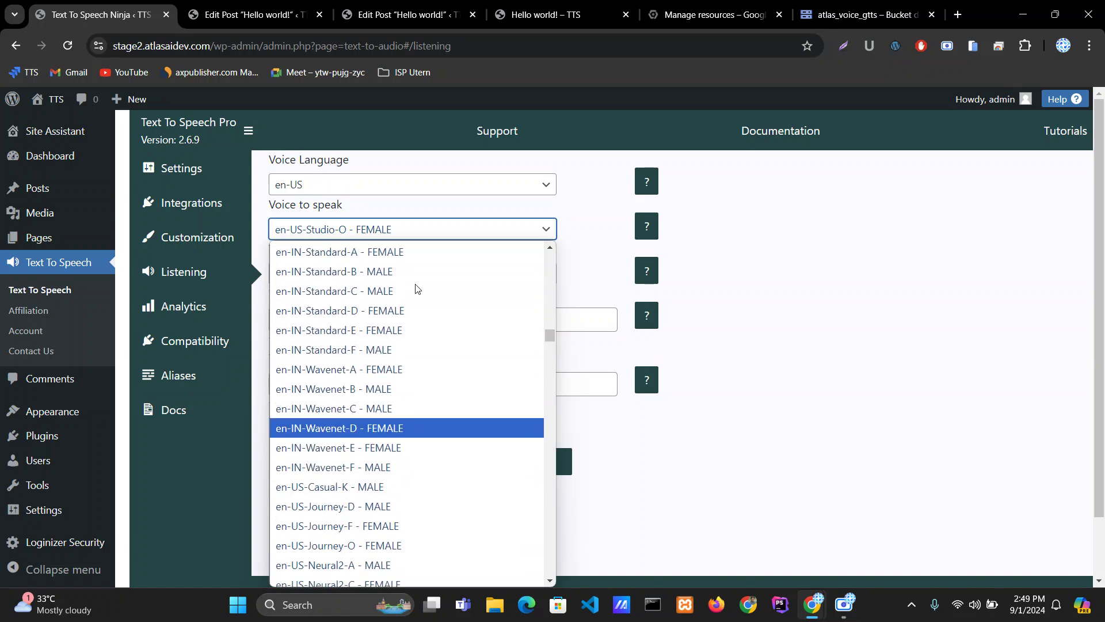
{"action": "scroll", "coordinate": [390, 349], "scroll_direction": "down", "scroll_amount": 6}
{"action": "scroll", "coordinate": [393, 351], "scroll_direction": "up", "scroll_amount": 8}
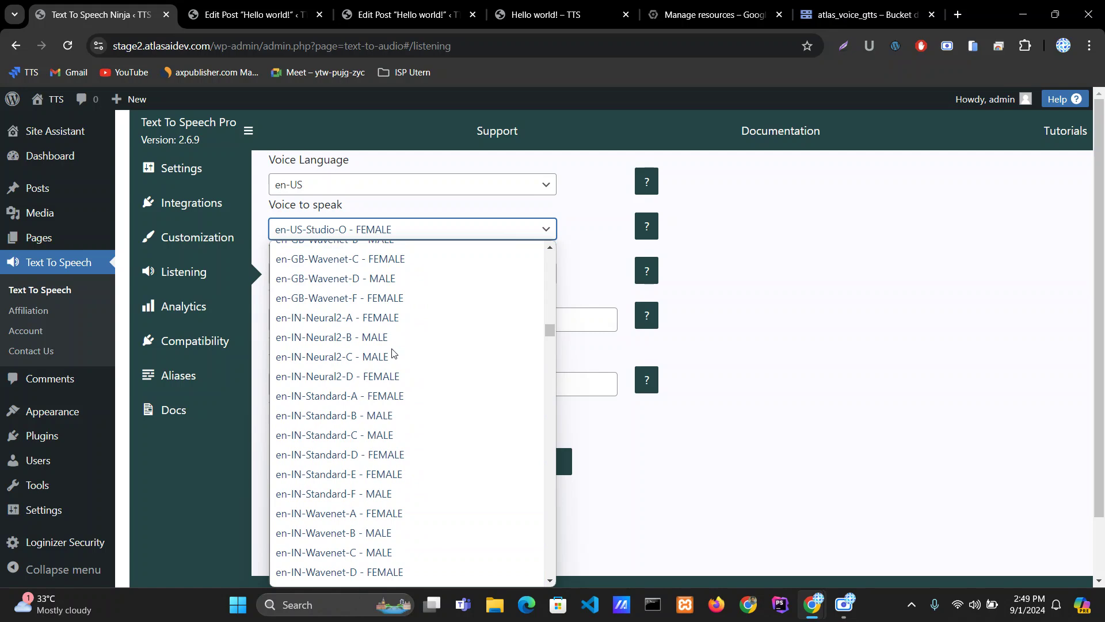
{"action": "scroll", "coordinate": [393, 352], "scroll_direction": "down", "scroll_amount": 15}
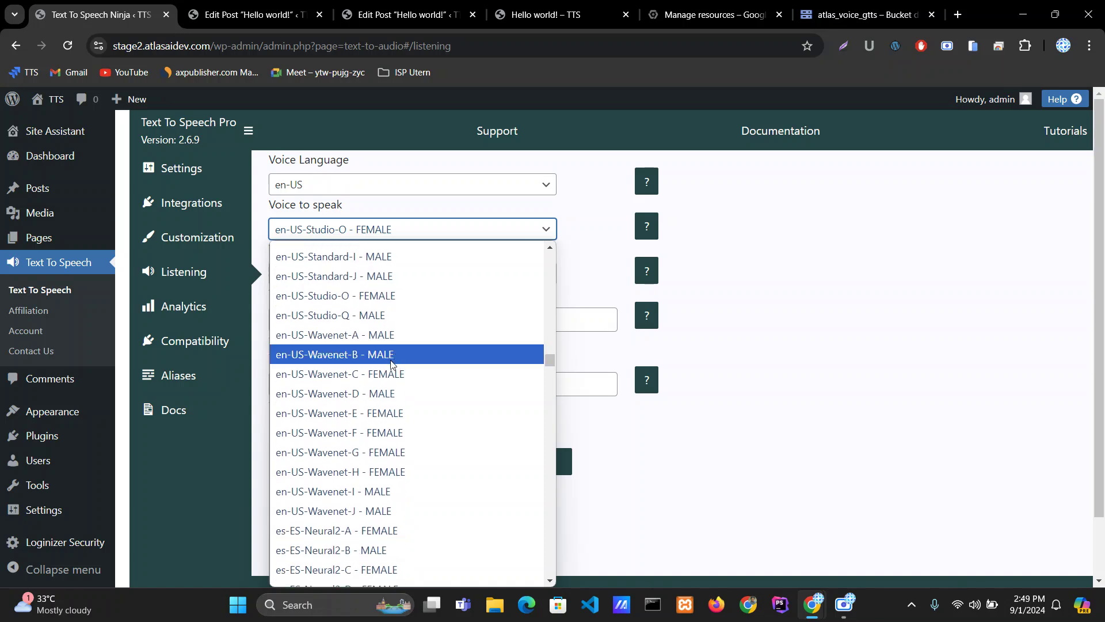
{"action": "scroll", "coordinate": [391, 363], "scroll_direction": "down", "scroll_amount": 3}
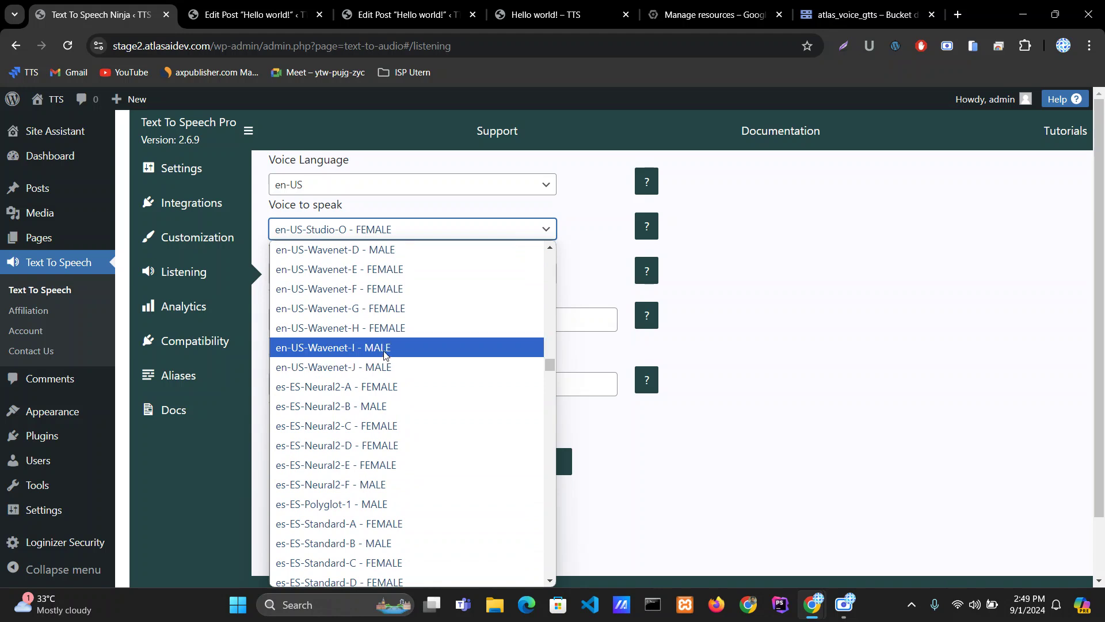
{"action": "left_click", "coordinate": [815, 260]}
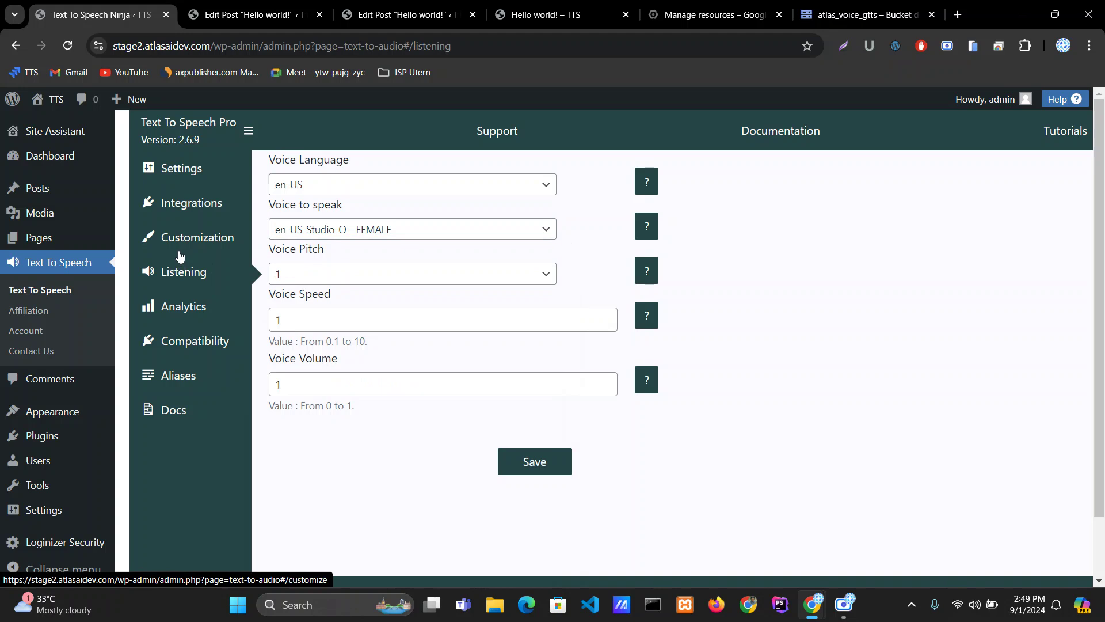
Examine the "Backup MP3 Files To Google Cloud Storage" option in the Google Cloud TTS integration settings
{"action": "left_click", "coordinate": [186, 210]}
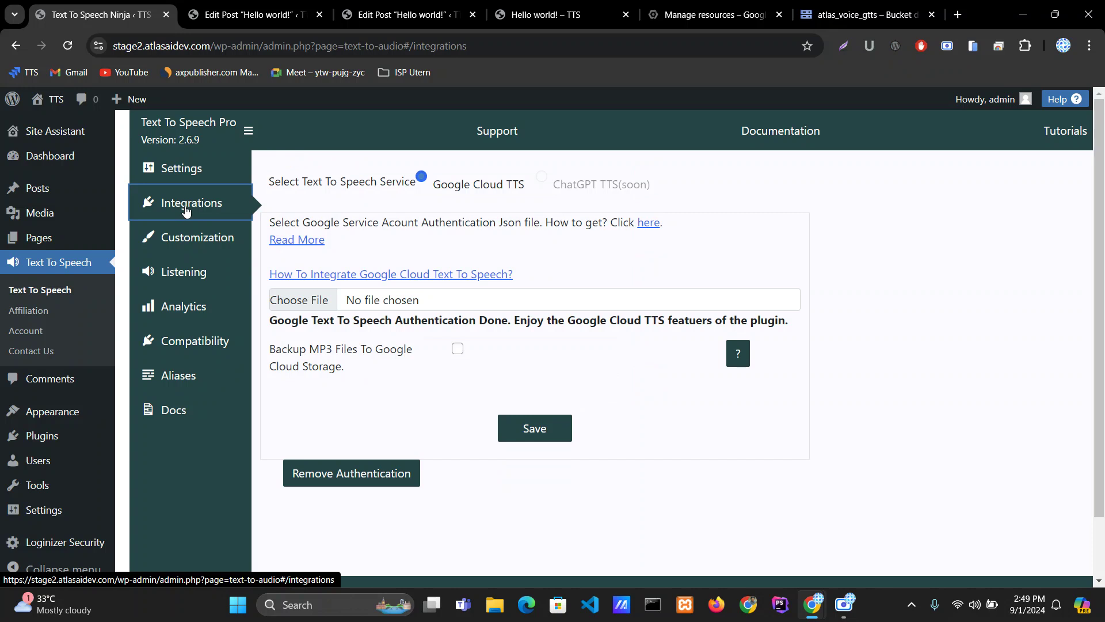
{"action": "left_click_drag", "start_coordinate": [275, 350], "coordinate": [388, 377]}
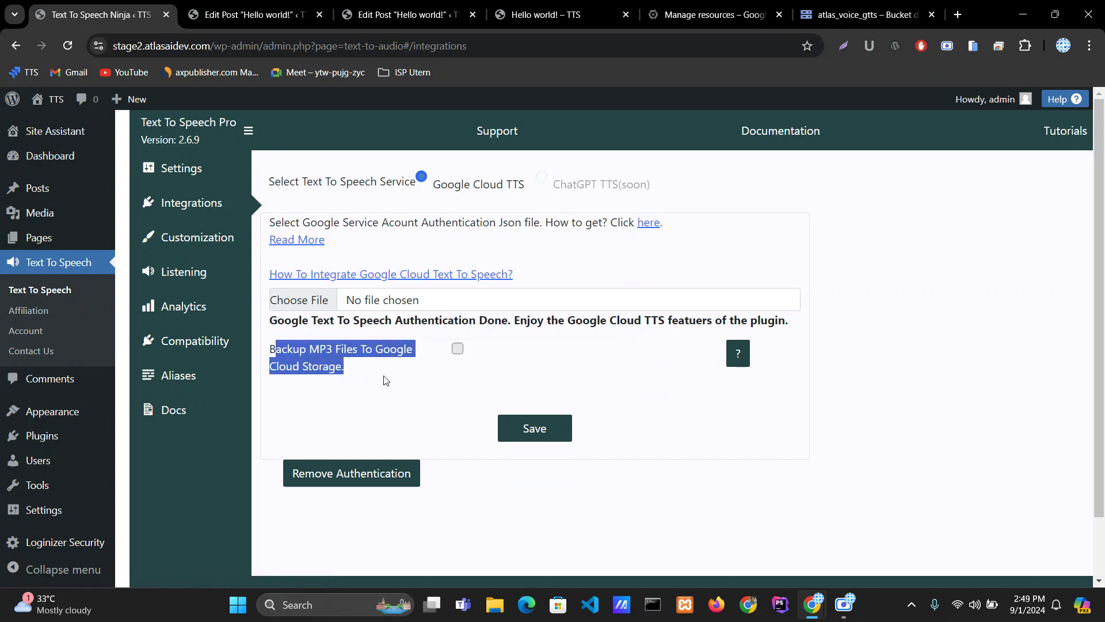
{"action": "left_click", "coordinate": [379, 379]}
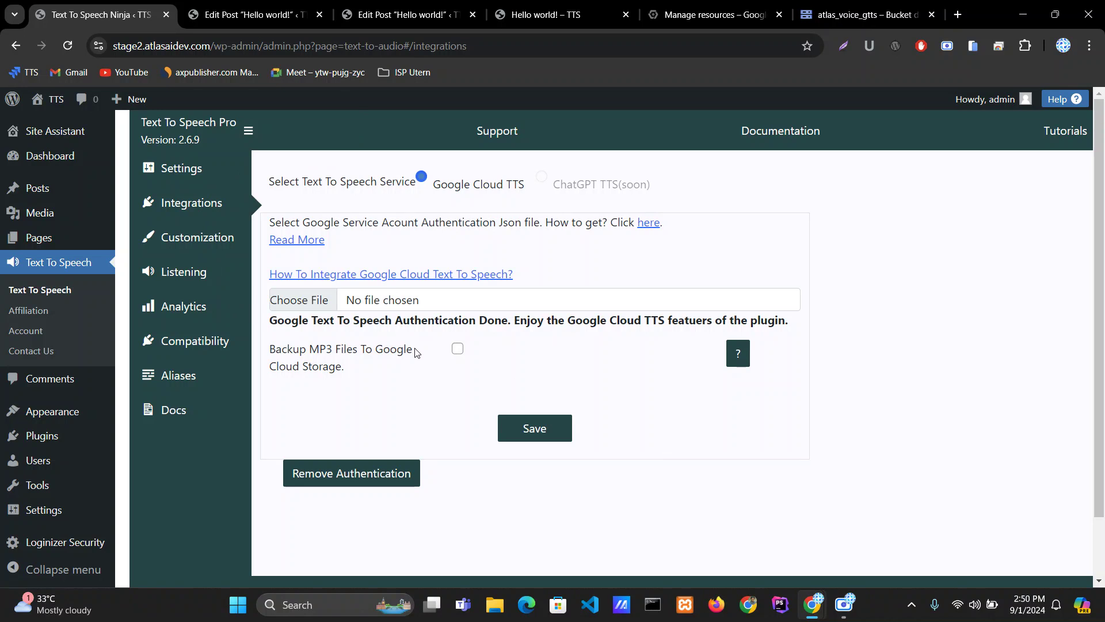
Return to the Customization settings and review the list of available players
{"action": "left_click", "coordinate": [192, 238]}
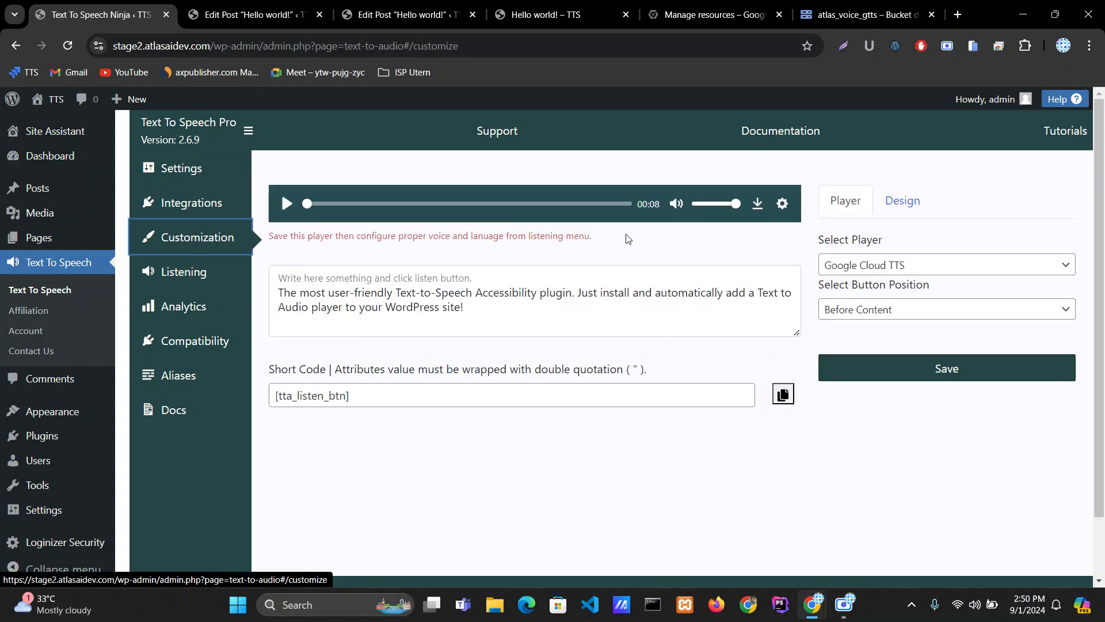
{"action": "left_click", "coordinate": [863, 266]}
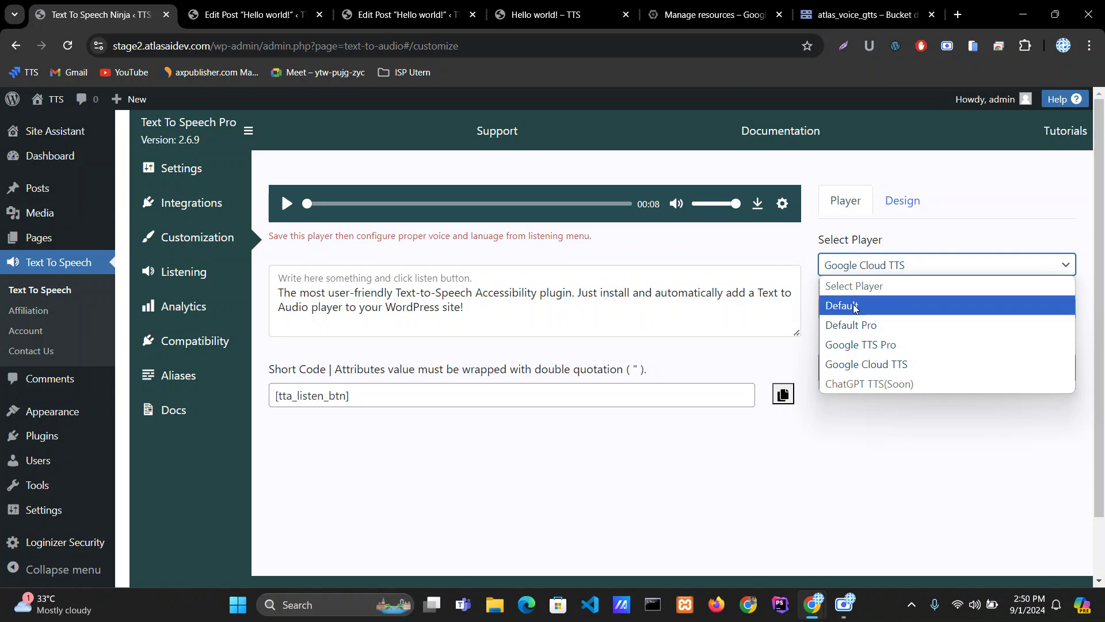
{"action": "left_click", "coordinate": [755, 346]}
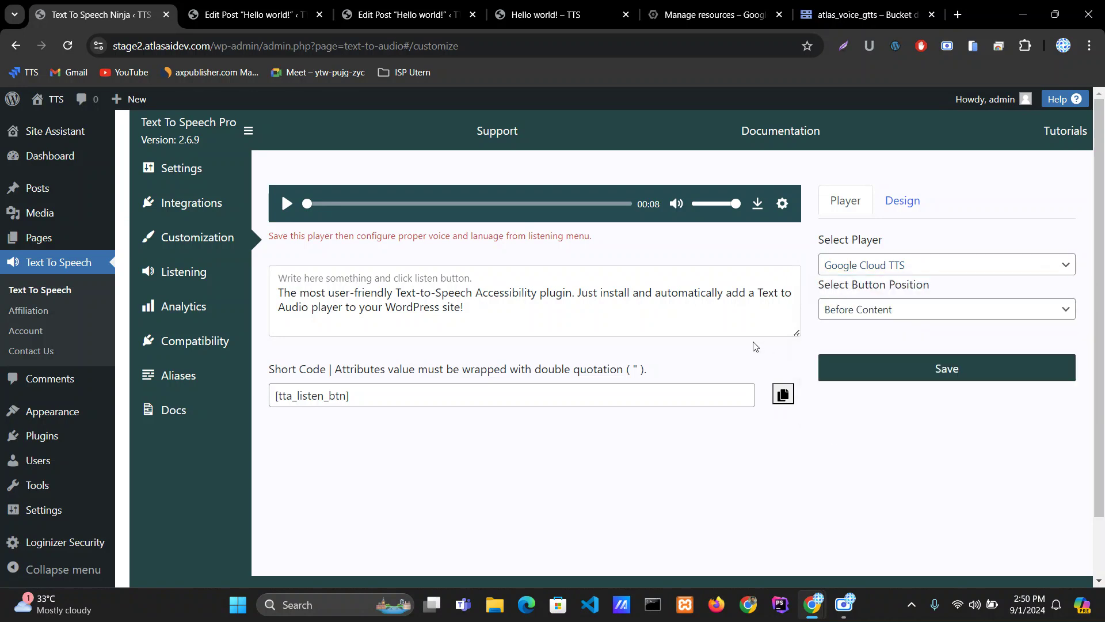